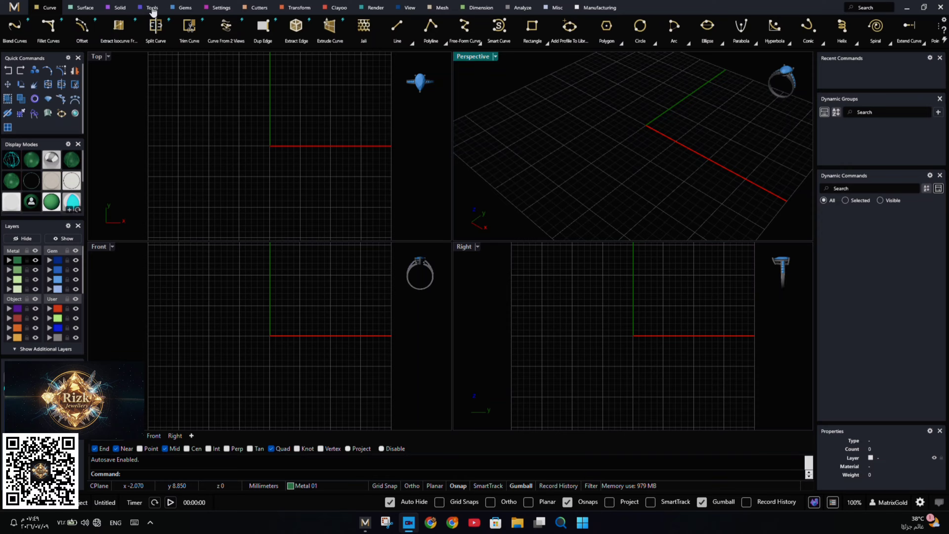
Create a text object reading "C" in the Arial Black font
click(153, 9)
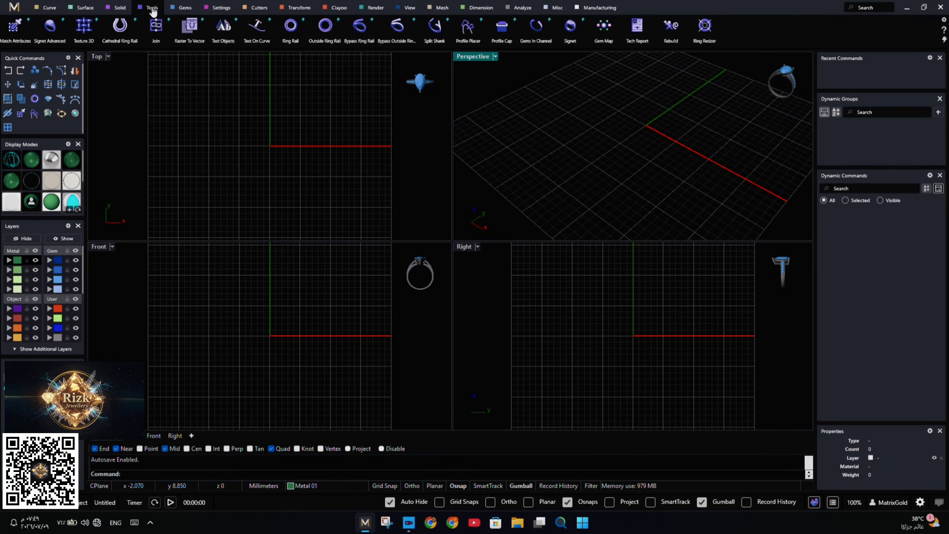
click(223, 30)
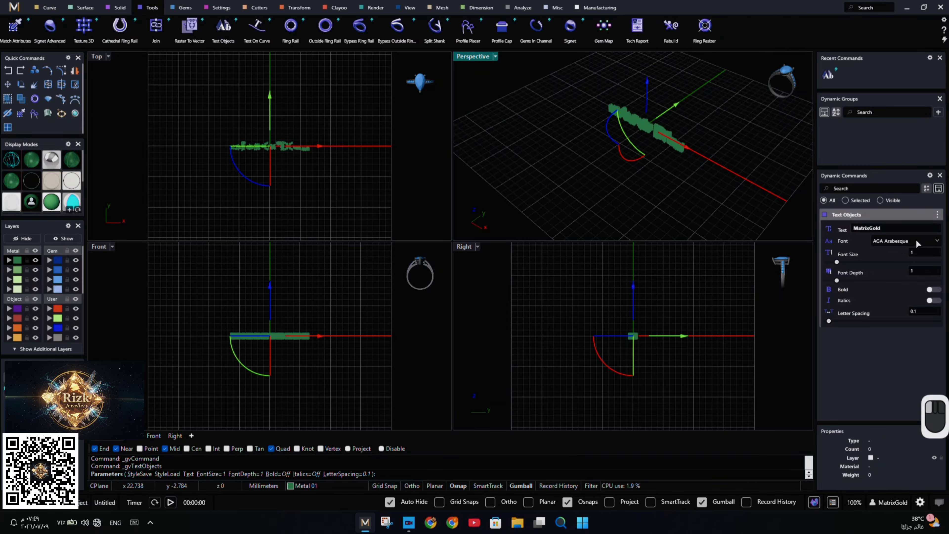
click(915, 240)
click(902, 226)
double_click(900, 226)
key(Caps_Lock)
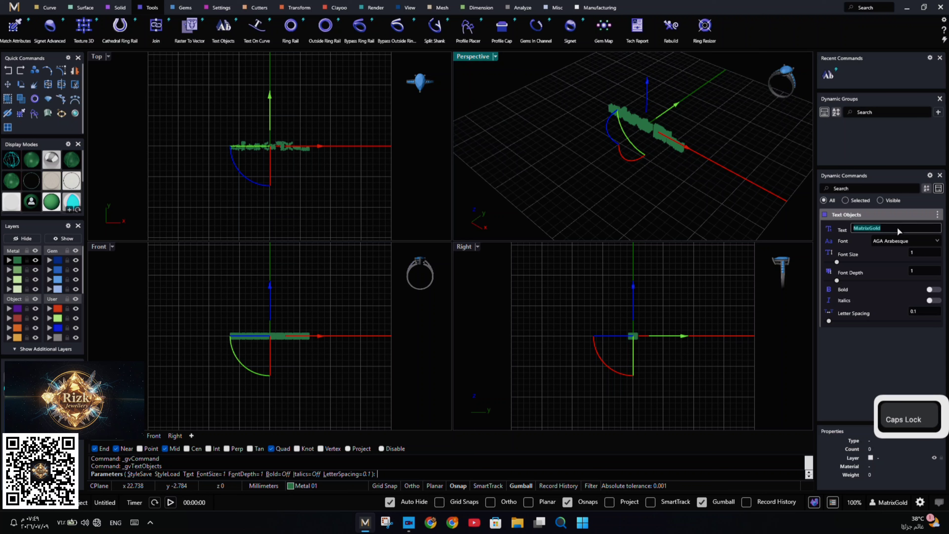
text(C)
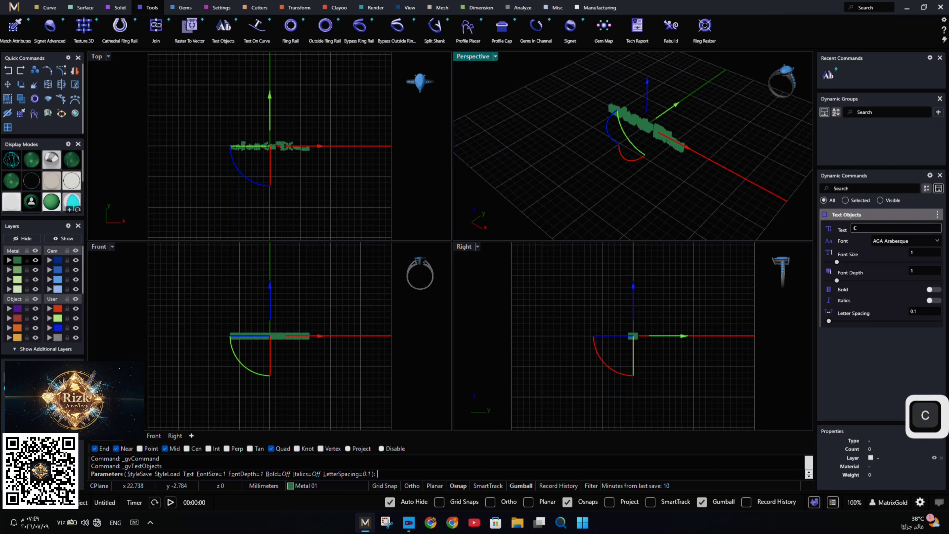
key(Return)
click(906, 241)
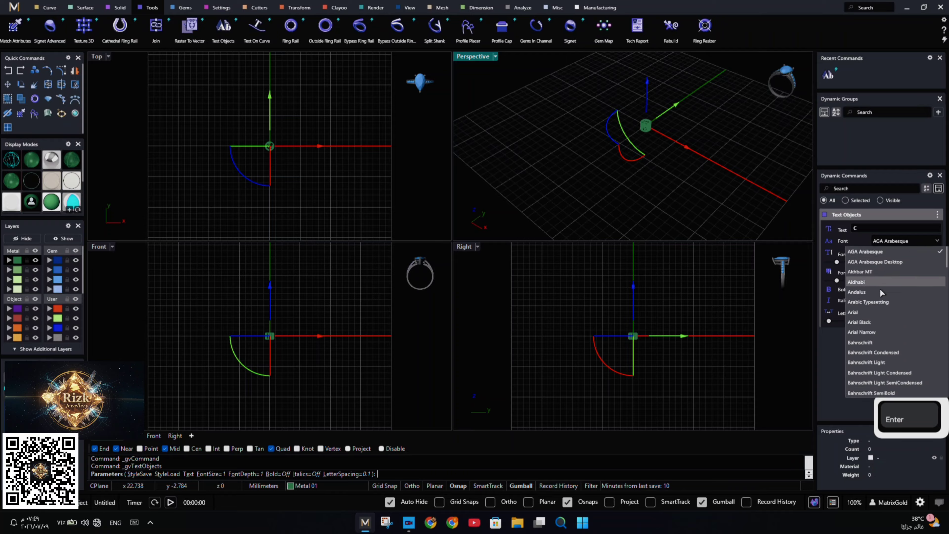
click(876, 326)
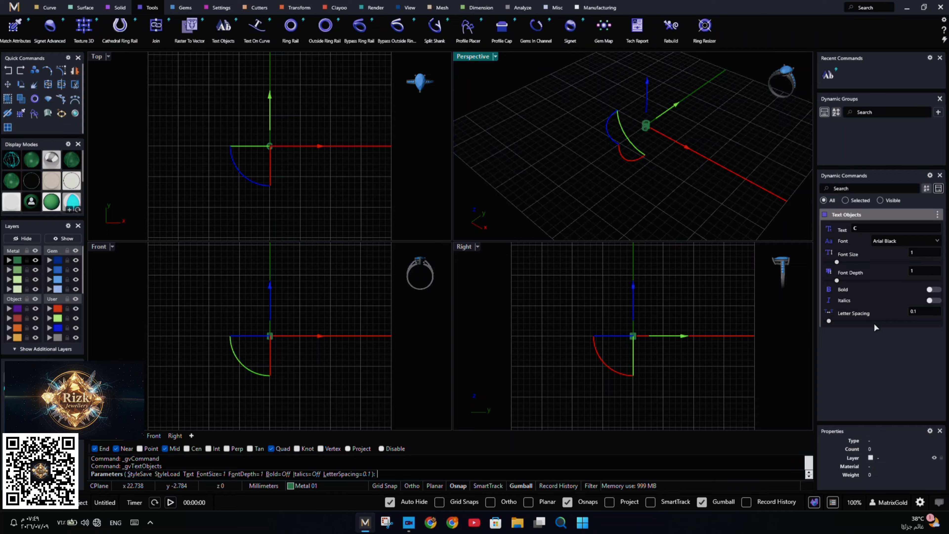
Set the letter's font size to 30
click(929, 253)
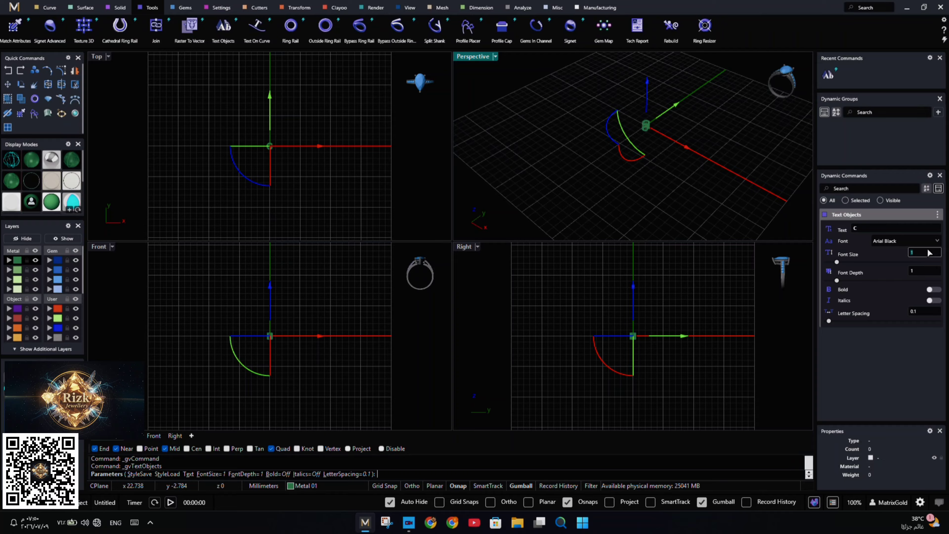
text(30)
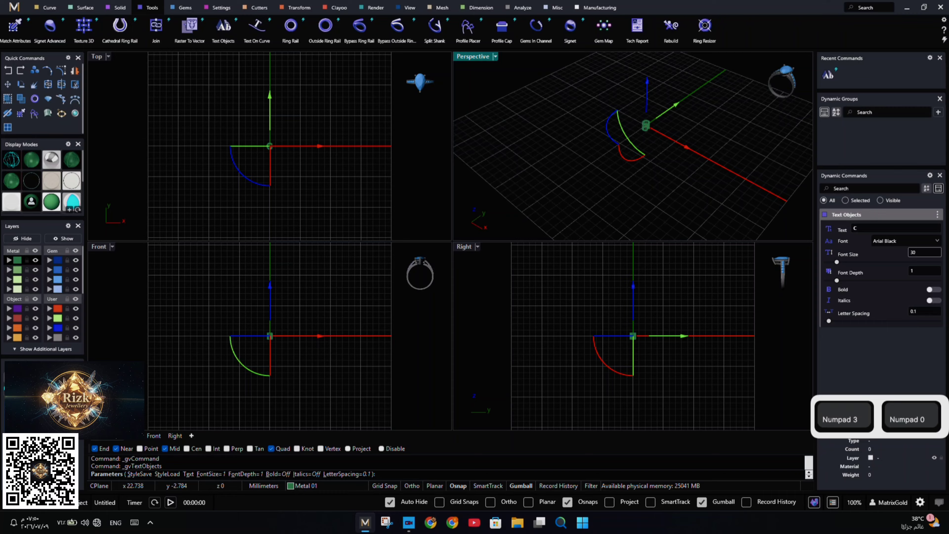
key(Return)
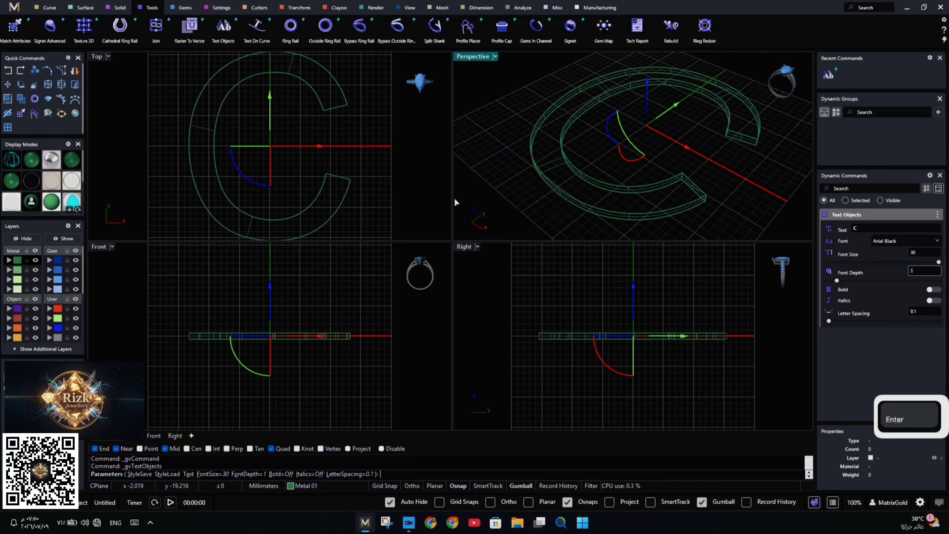
scroll(377, 148, down, 2)
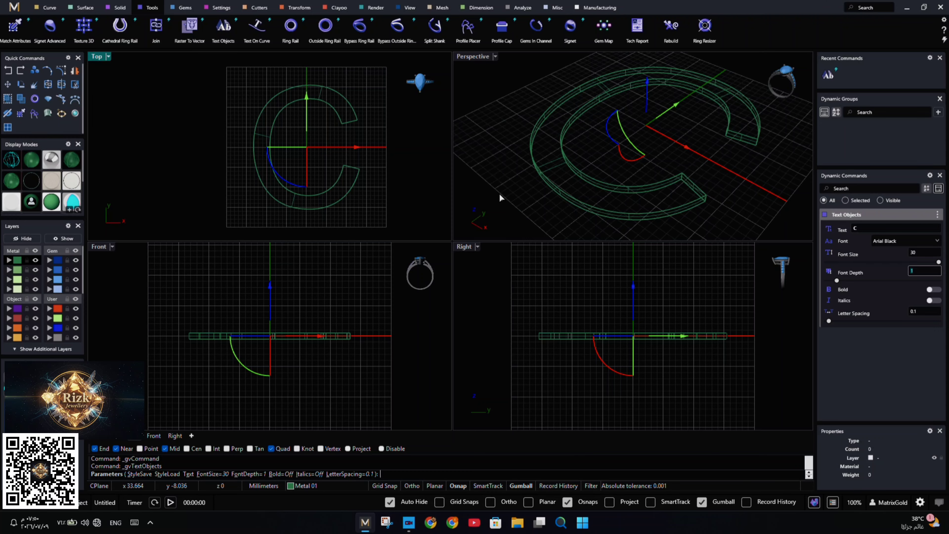
Set the letter's font size to 20 and font depth to 3, and finish the text object
click(925, 253)
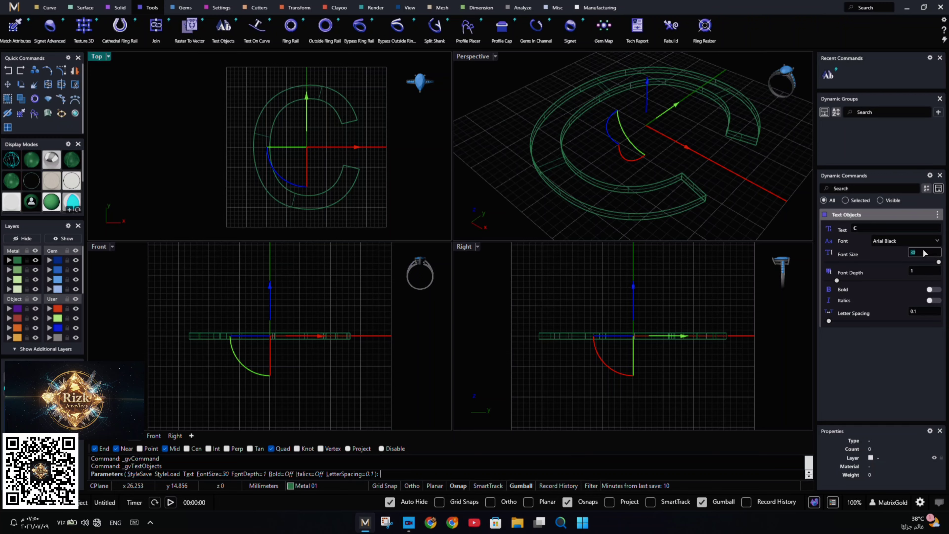
text(20)
key(Return)
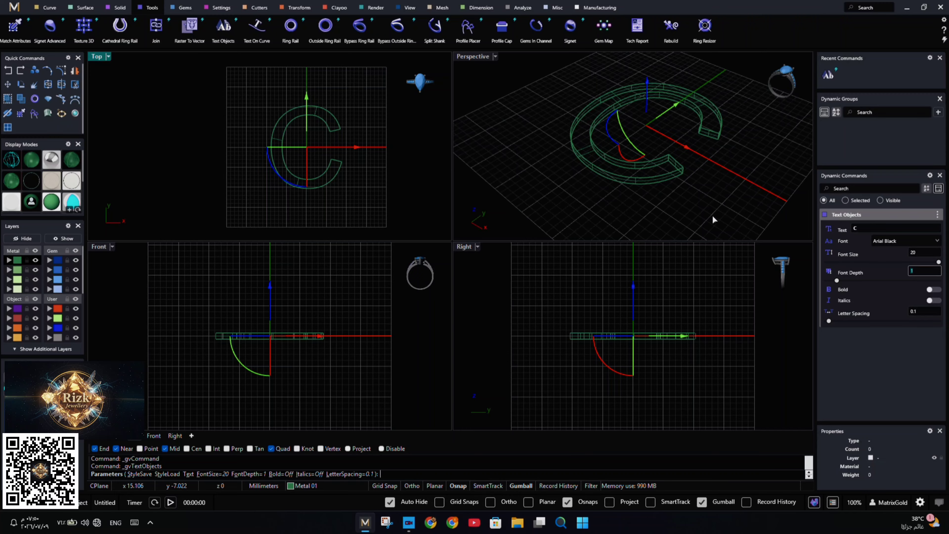
scroll(351, 156, up, 1)
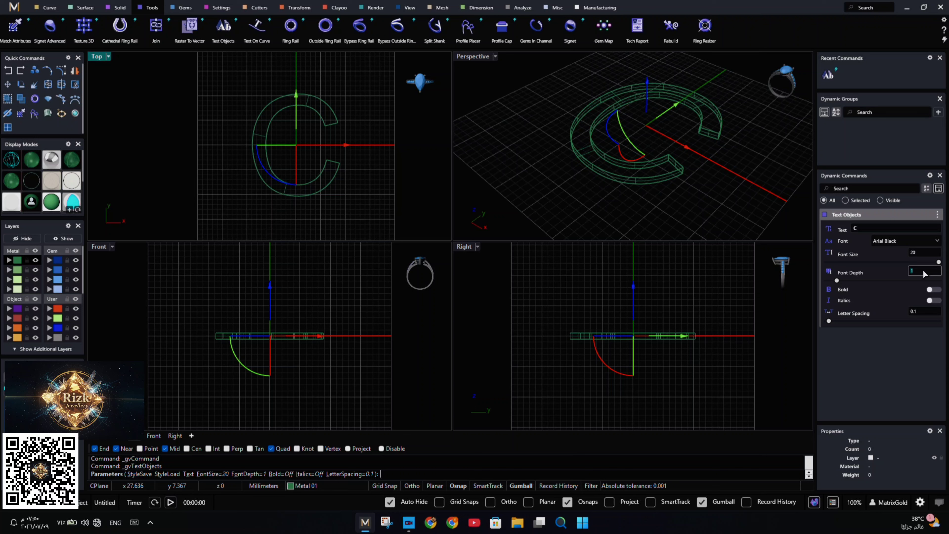
text(3)
key(Return)
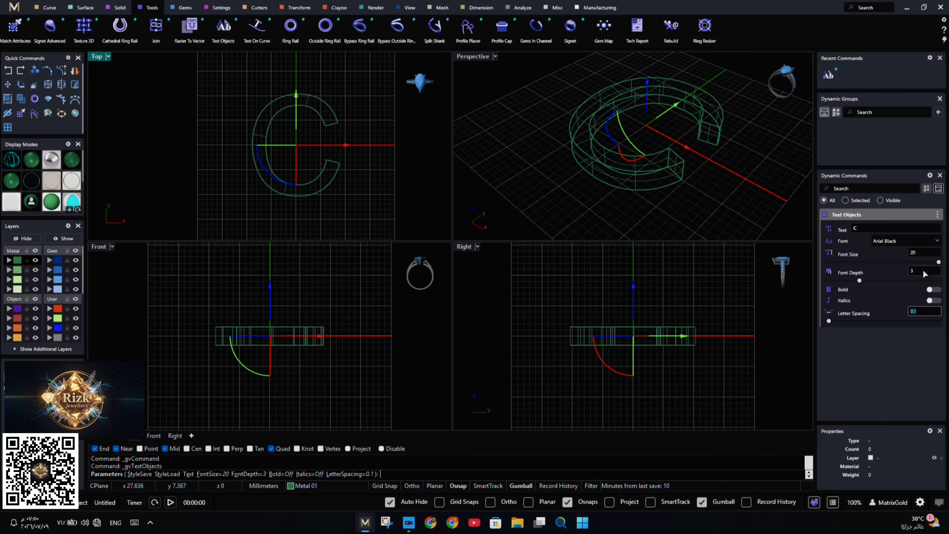
right_click(717, 299)
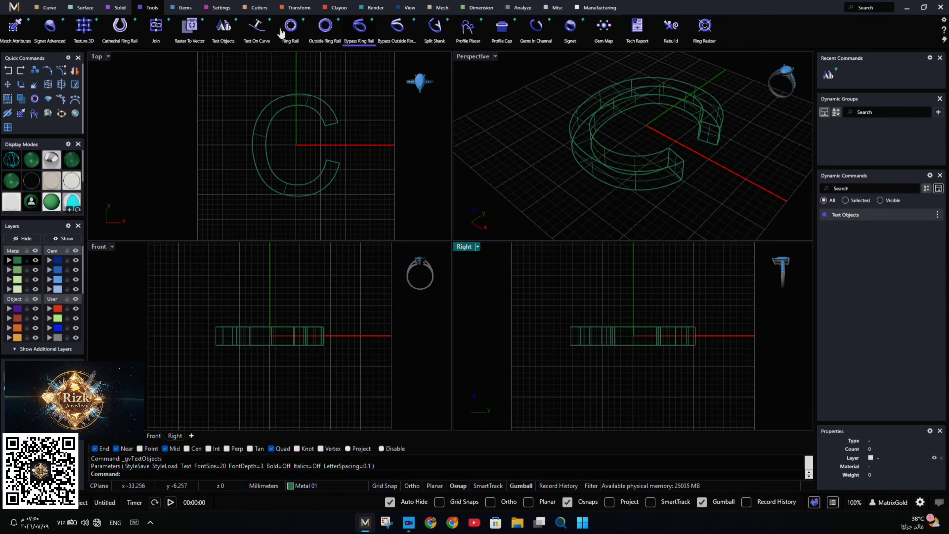
Show the perspective view shaded and duplicate the outer upper edge of the letter C as a curve
click(46, 9)
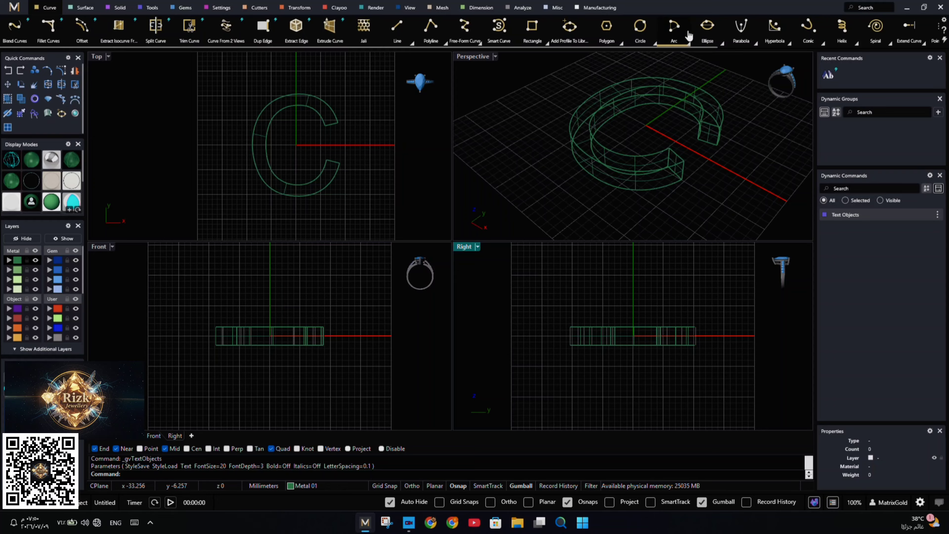
scroll(801, 36, down, 3)
scroll(810, 40, down, 1)
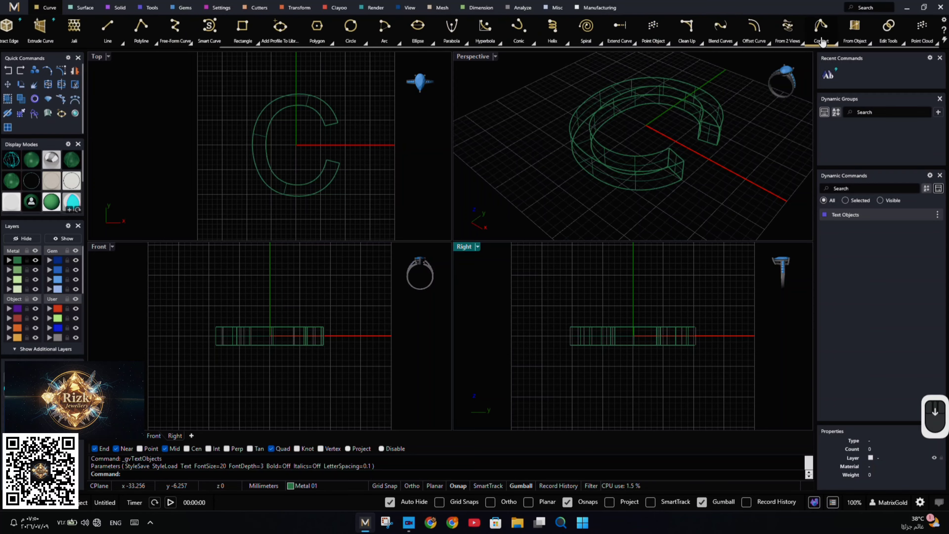
click(869, 42)
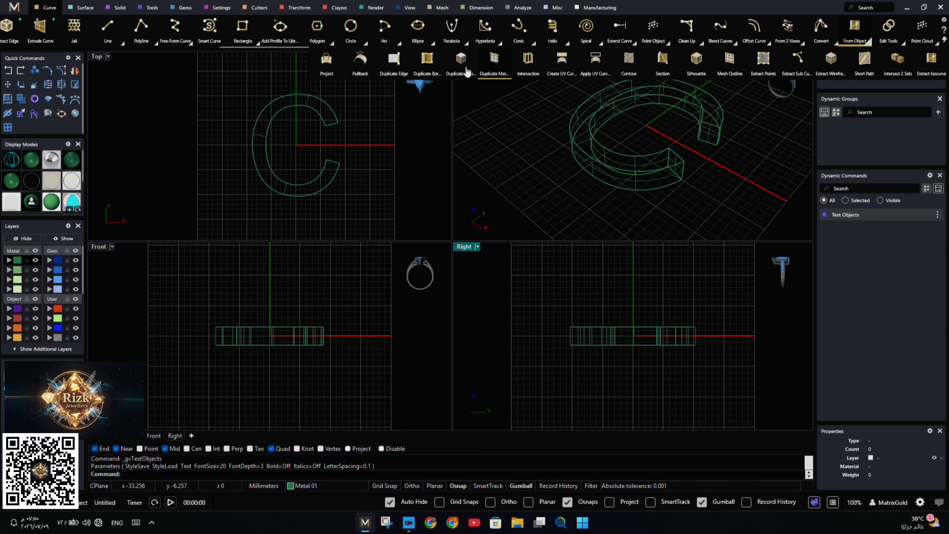
click(393, 71)
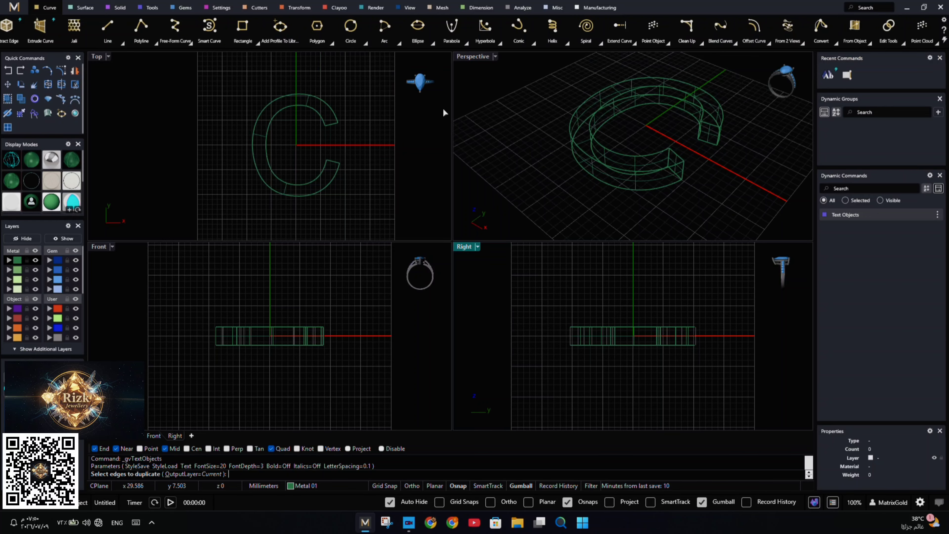
click(473, 60)
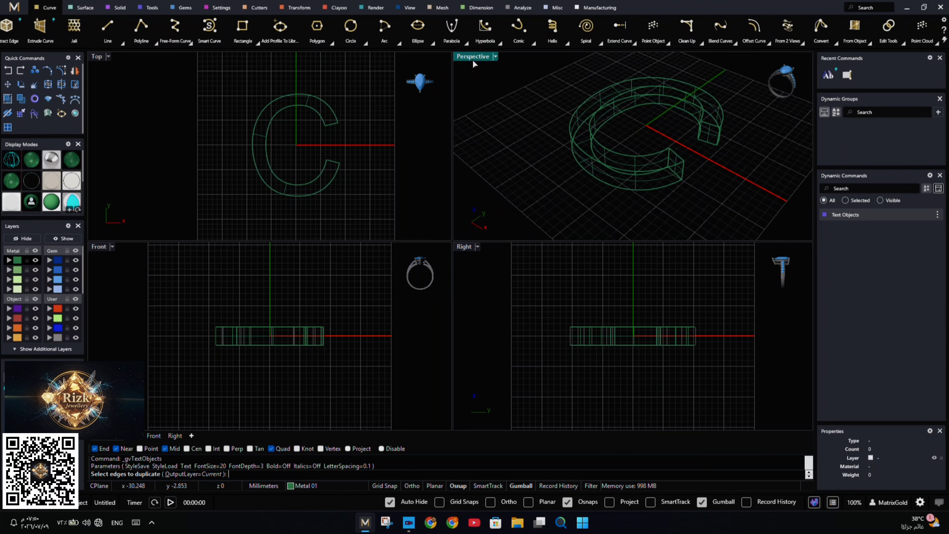
click(37, 163)
scroll(659, 169, up, 1)
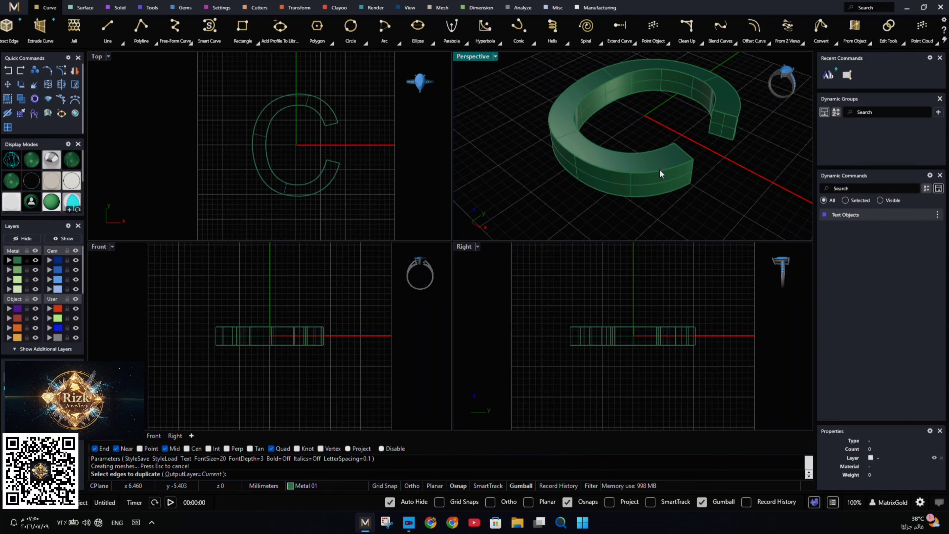
click(659, 169)
key(Return)
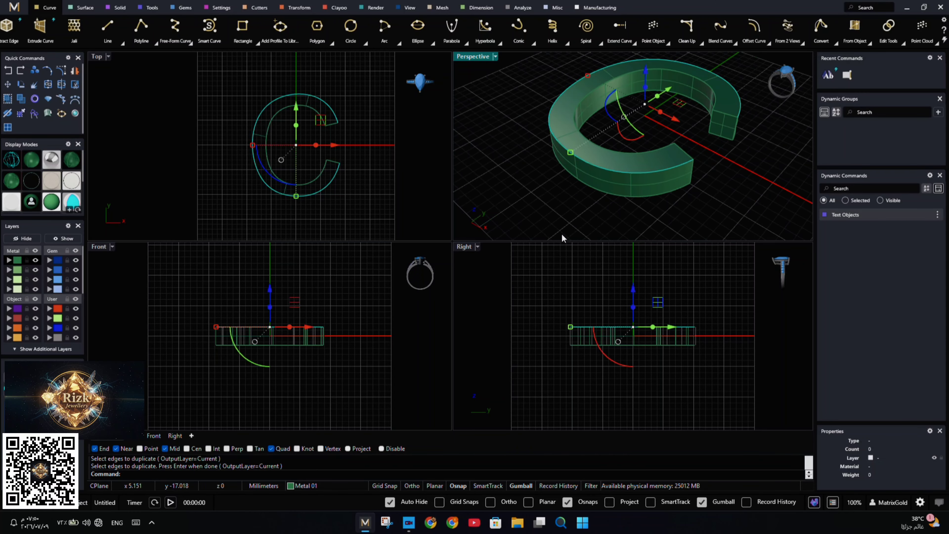
Move the duplicated edge curve to the Creation layer and delete the solid letter C
click(11, 337)
click(103, 329)
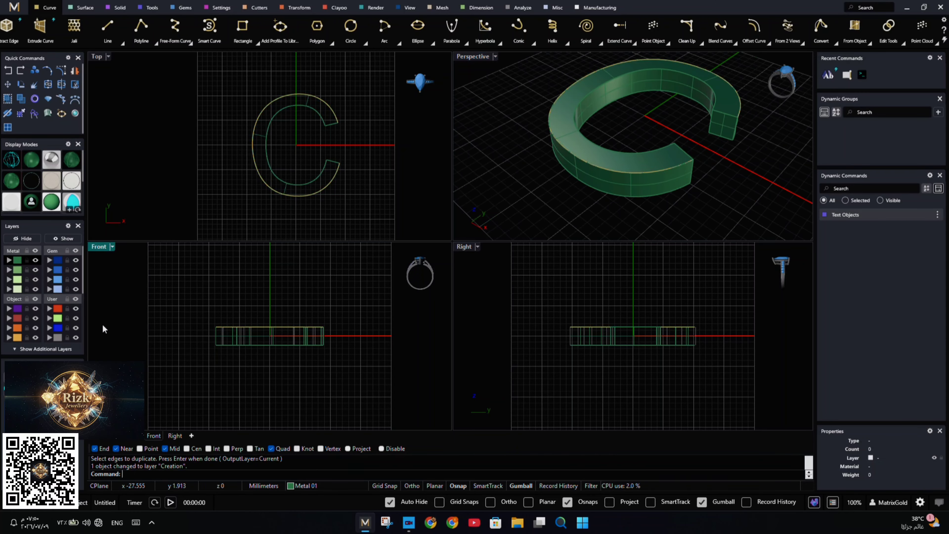
click(642, 154)
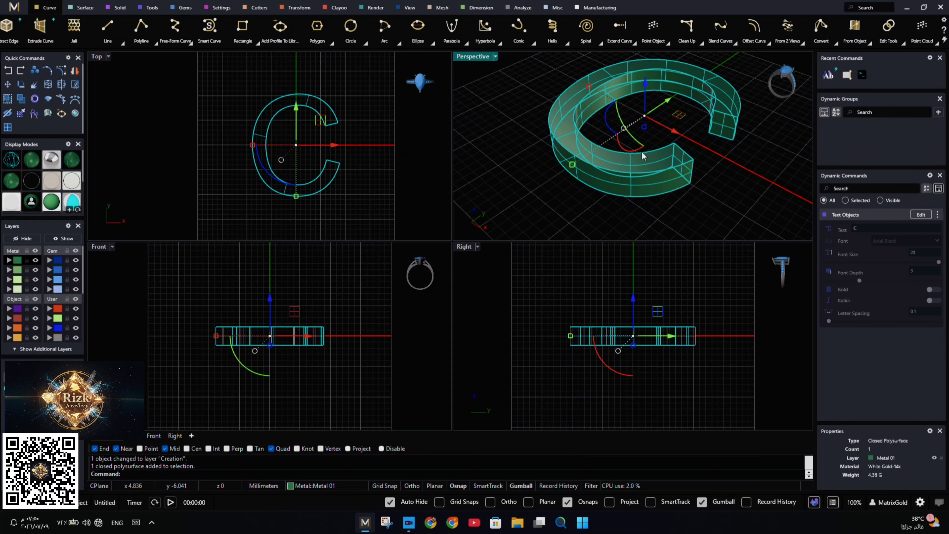
key(Delete)
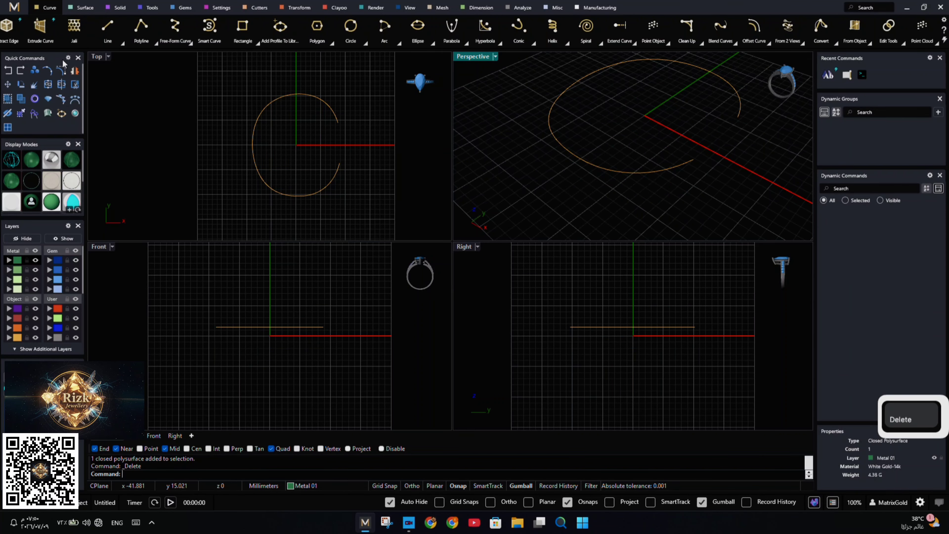
Maximize the Top view and offset the C curve 3 mm inward
double_click(97, 57)
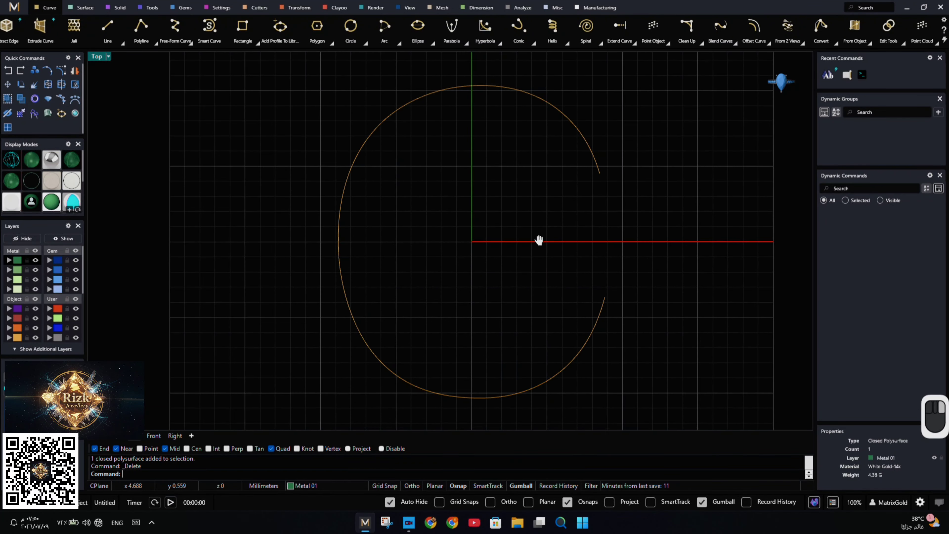
scroll(586, 228, up, 4)
click(770, 43)
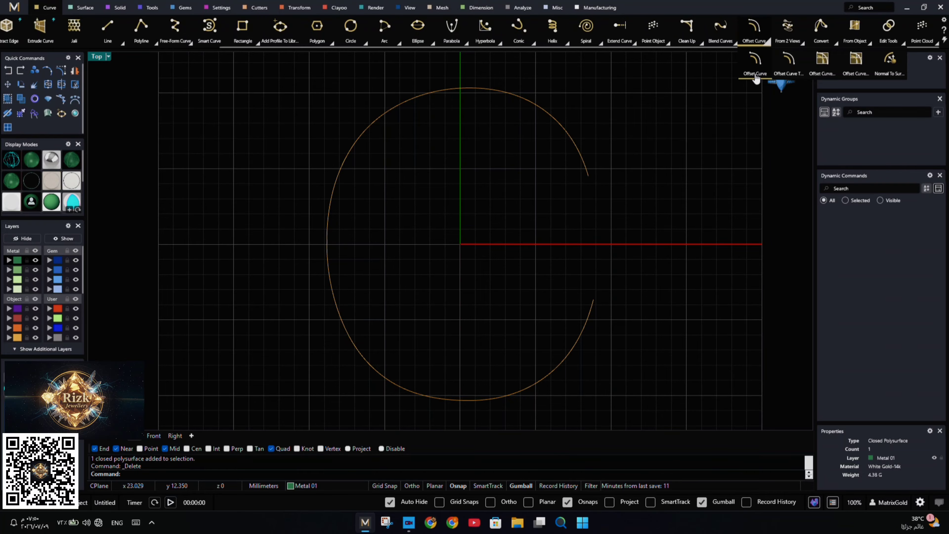
click(755, 60)
click(579, 149)
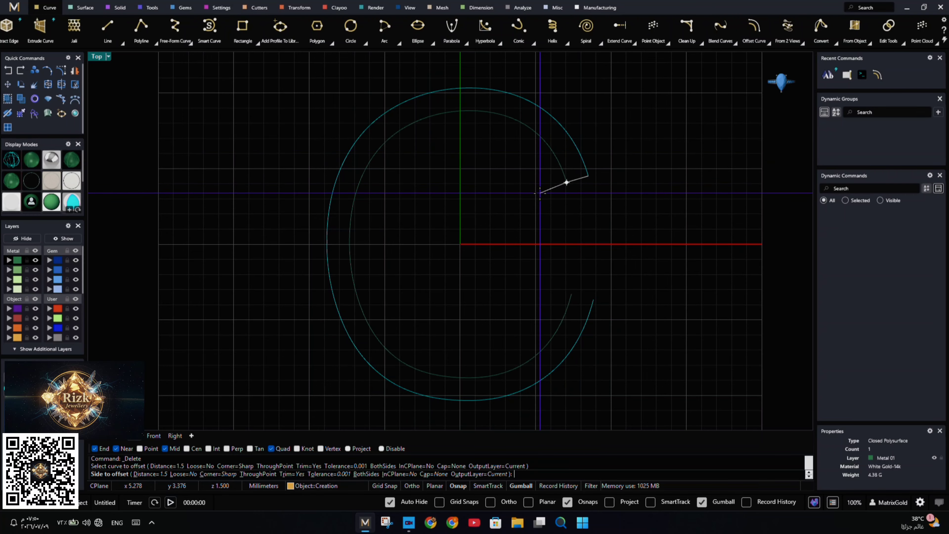
text(3)
key(Return)
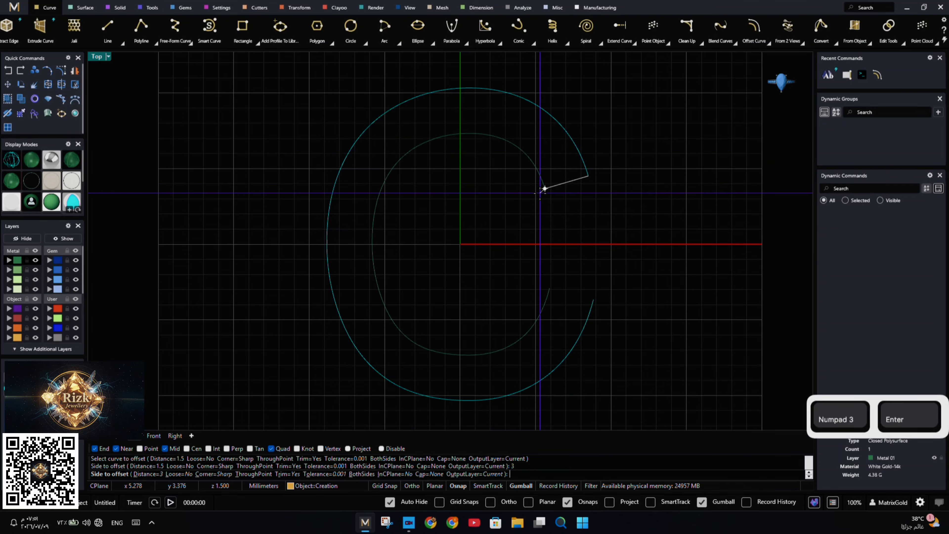
click(544, 189)
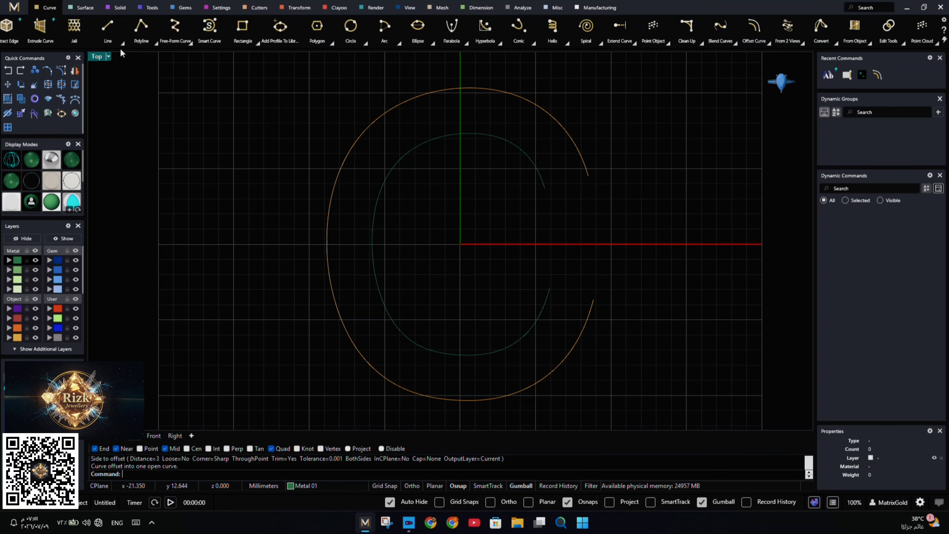
Draw two straight lines connecting the endpoints of the inner and outer C curves at both openings
click(107, 44)
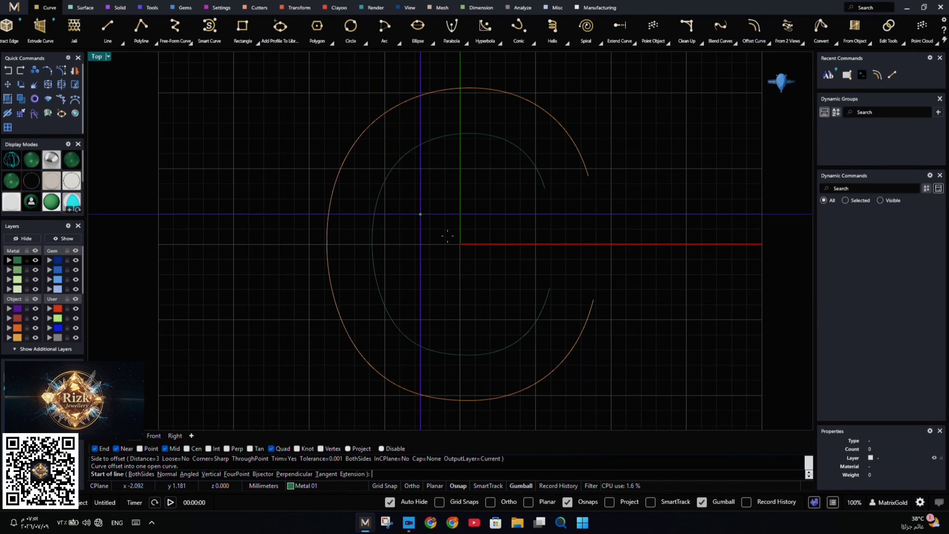
click(545, 191)
click(590, 175)
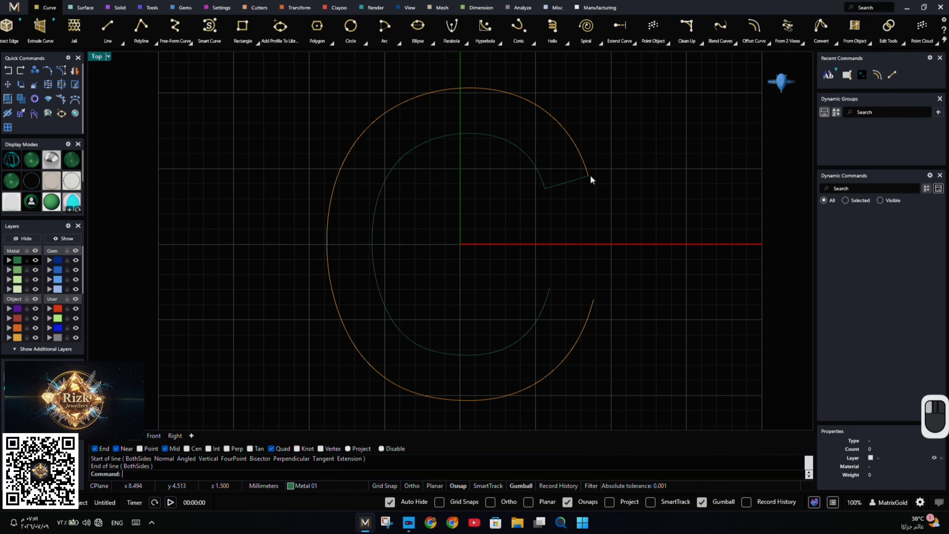
right_click(579, 247)
click(550, 288)
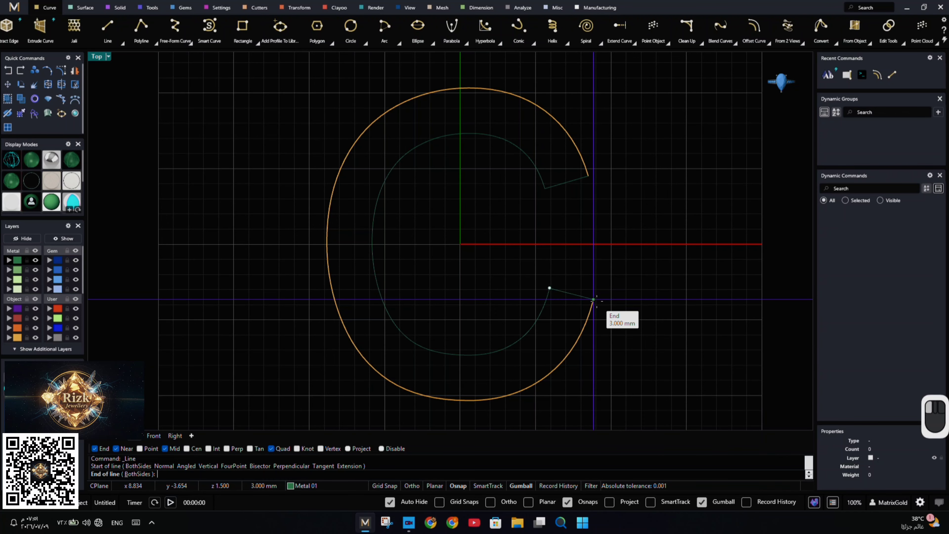
click(594, 301)
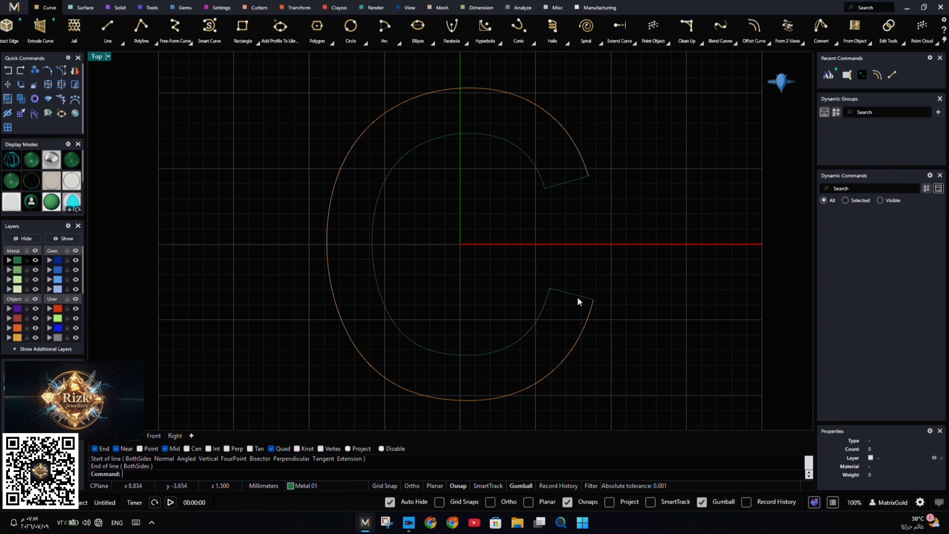
Join the inner and outer C curves with both end lines into one closed curve and move it to the Creation layer
click(48, 85)
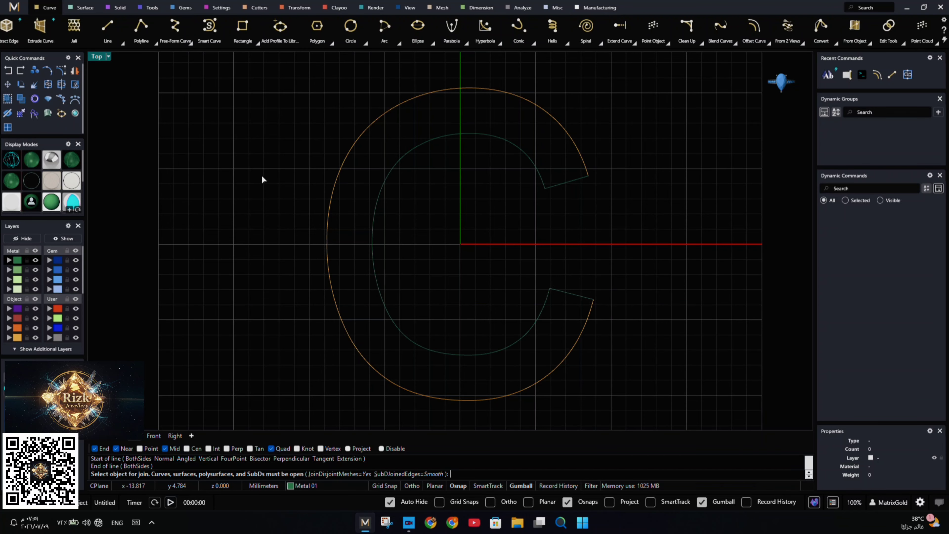
click(503, 143)
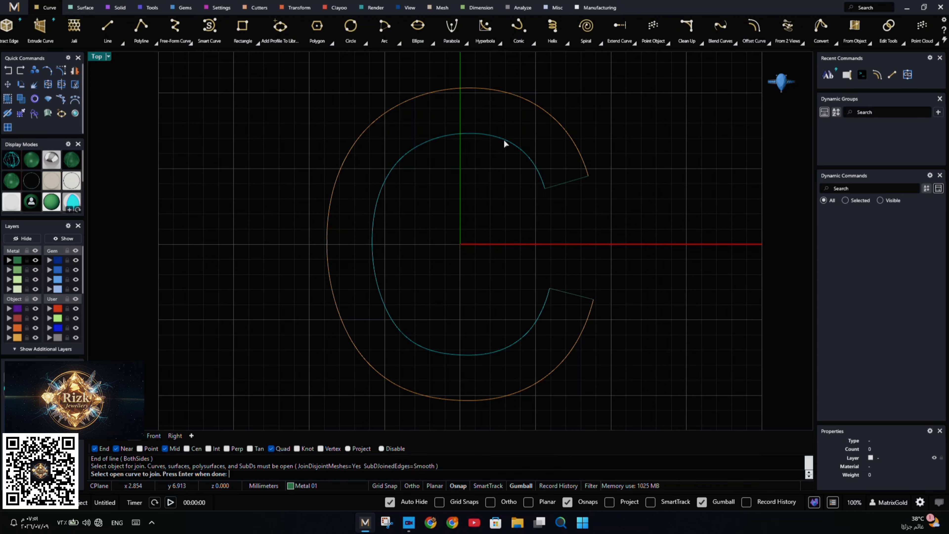
click(567, 181)
click(585, 161)
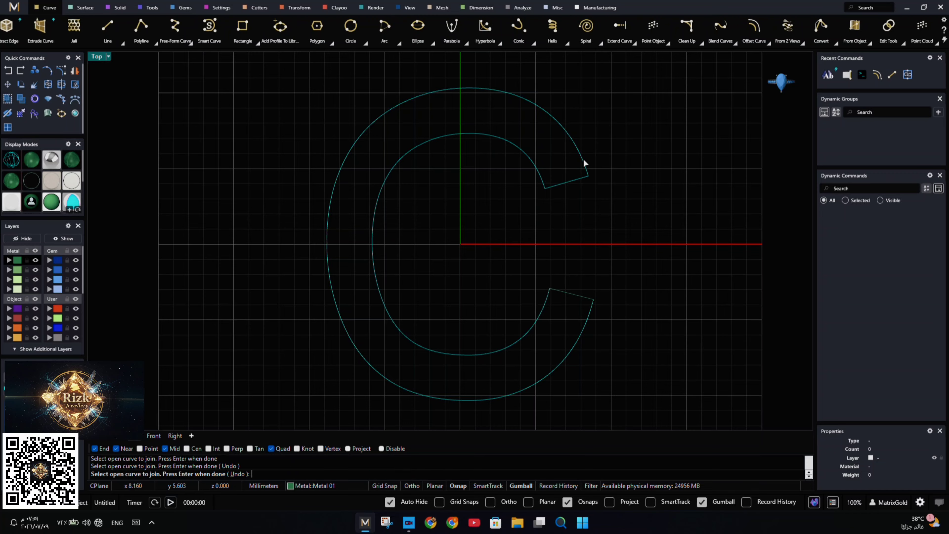
click(579, 295)
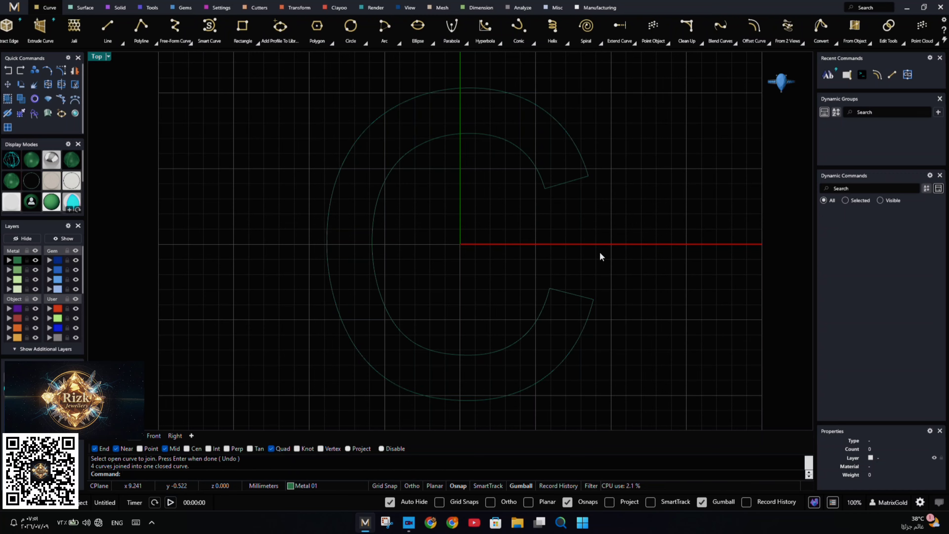
drag(599, 252, 557, 312)
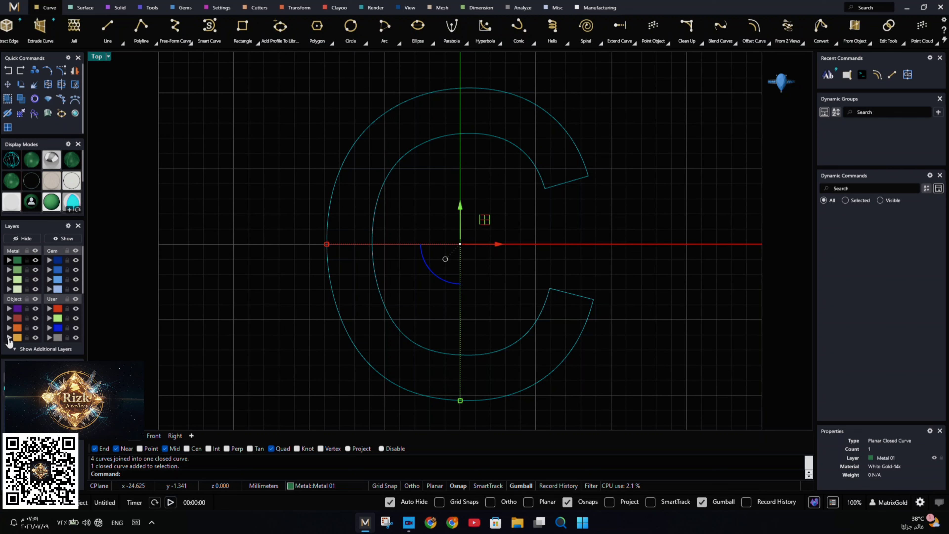
click(17, 329)
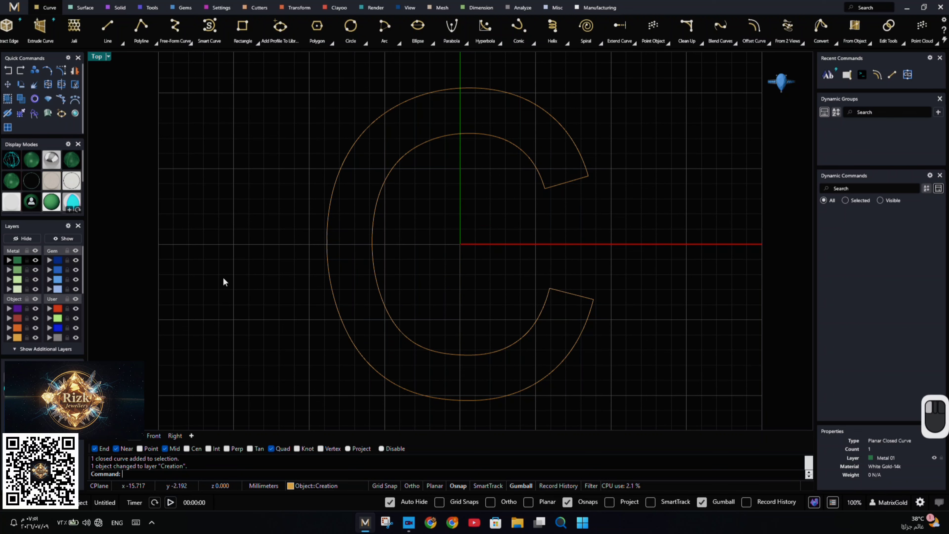
Restore the four-view layout and extrude the closed C curve 1.50 mm downward as a solid, with BothSides set to No
double_click(95, 59)
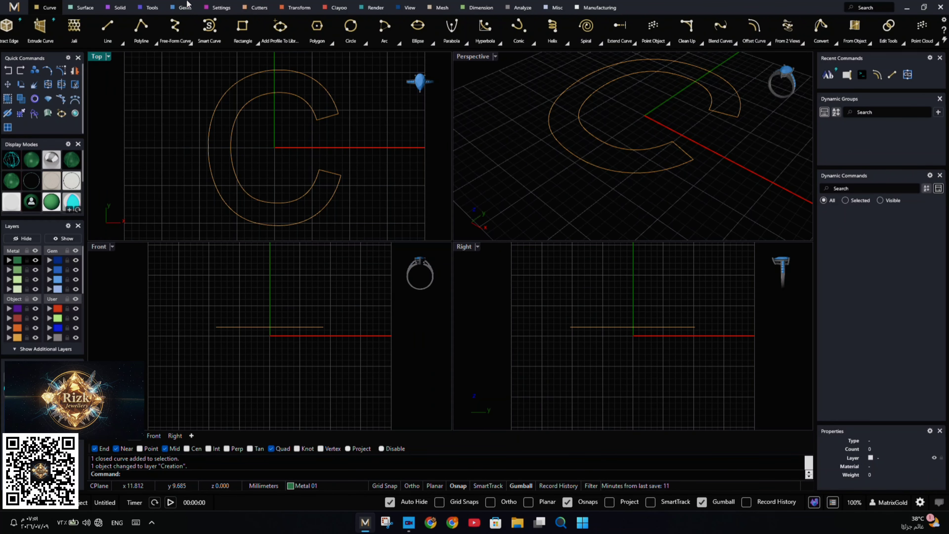
click(121, 8)
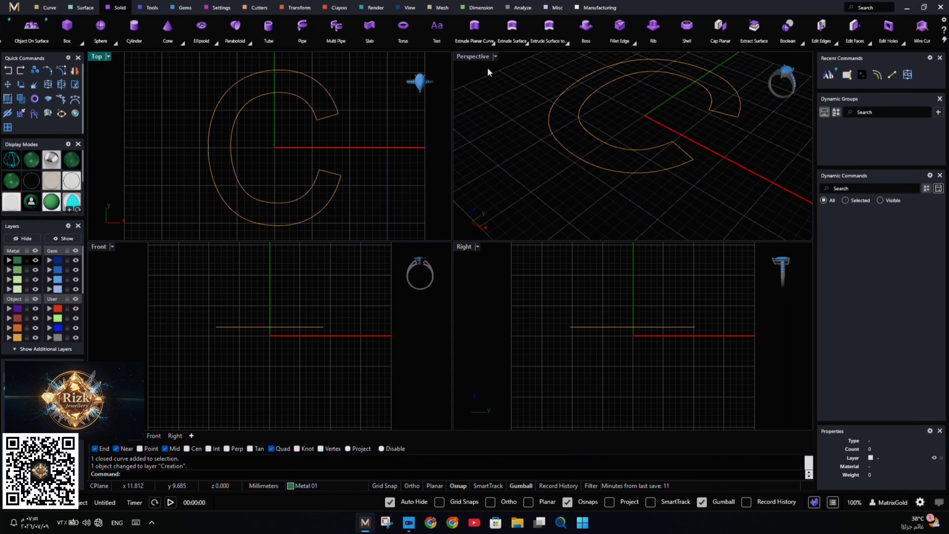
click(493, 44)
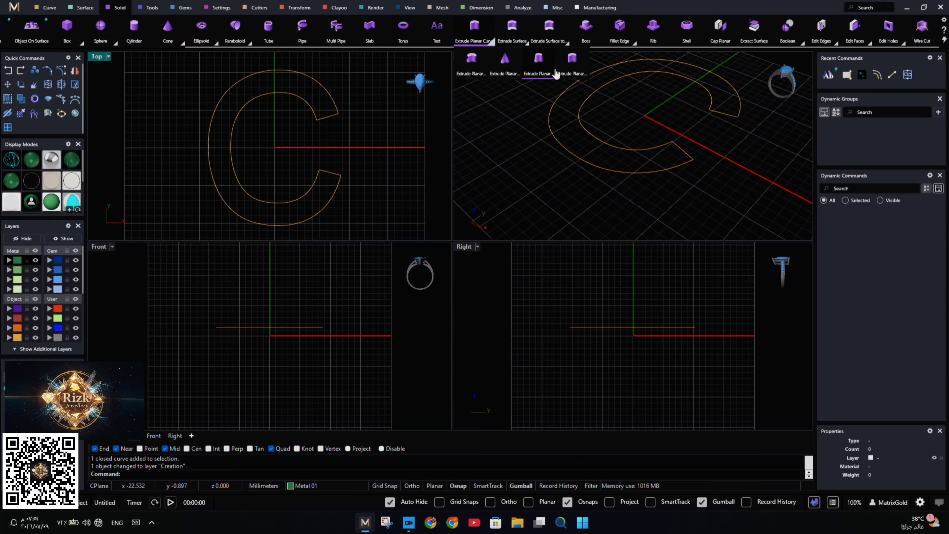
click(571, 75)
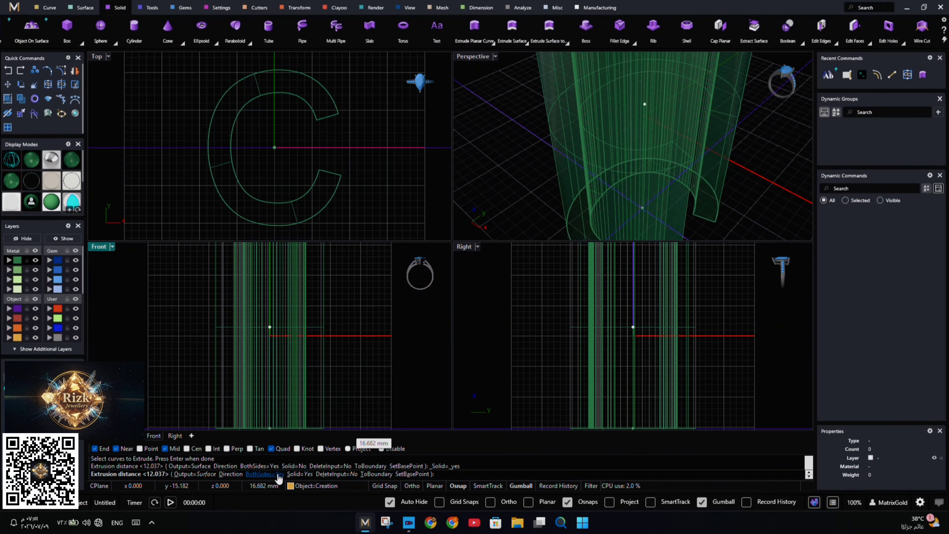
click(264, 474)
scroll(314, 348, up, 3)
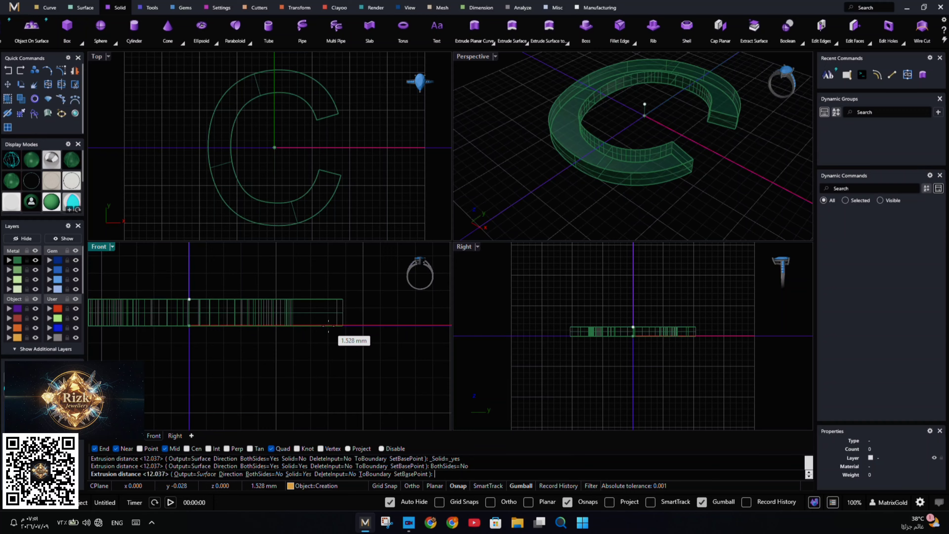
text(1.50)
key(Return)
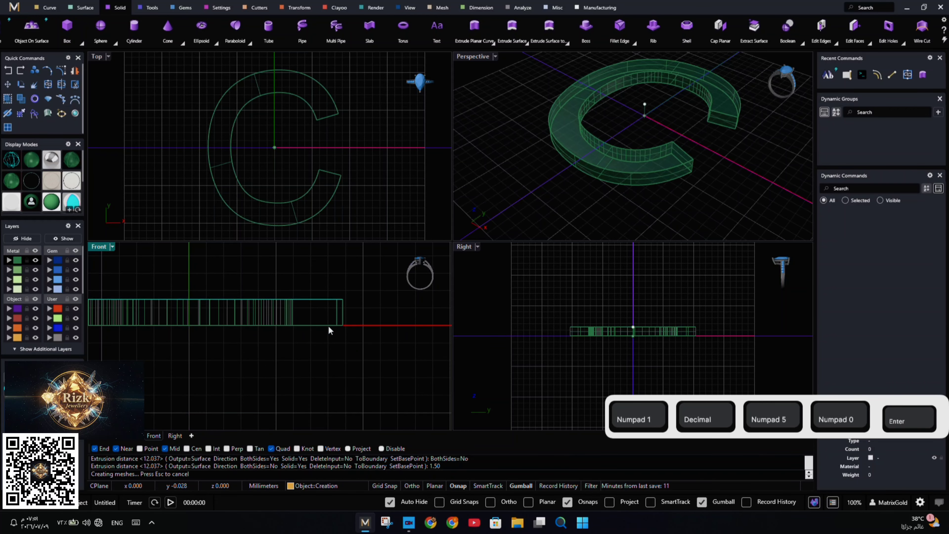
Delete the closed C curve on the Creation layer, keeping the extruded solid
scroll(350, 370, down, 1)
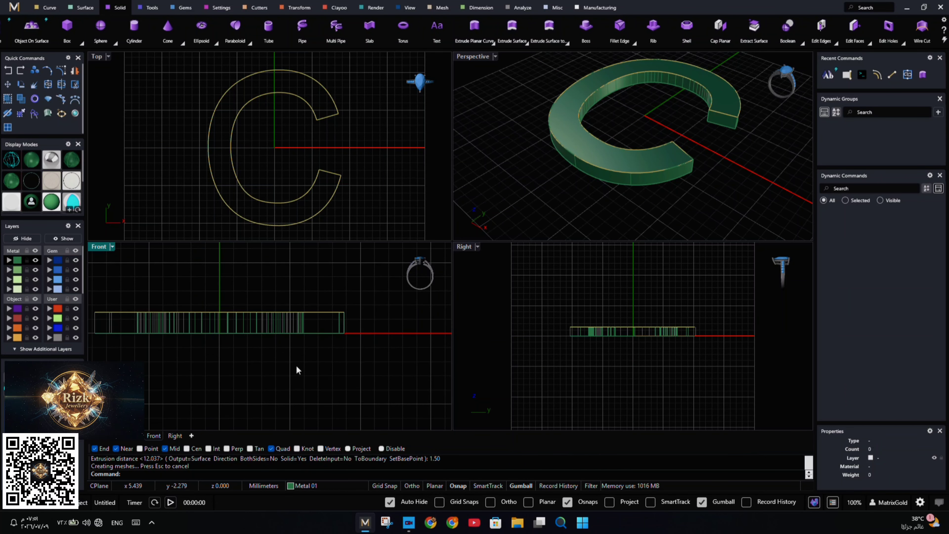
right_drag(276, 362, 316, 366)
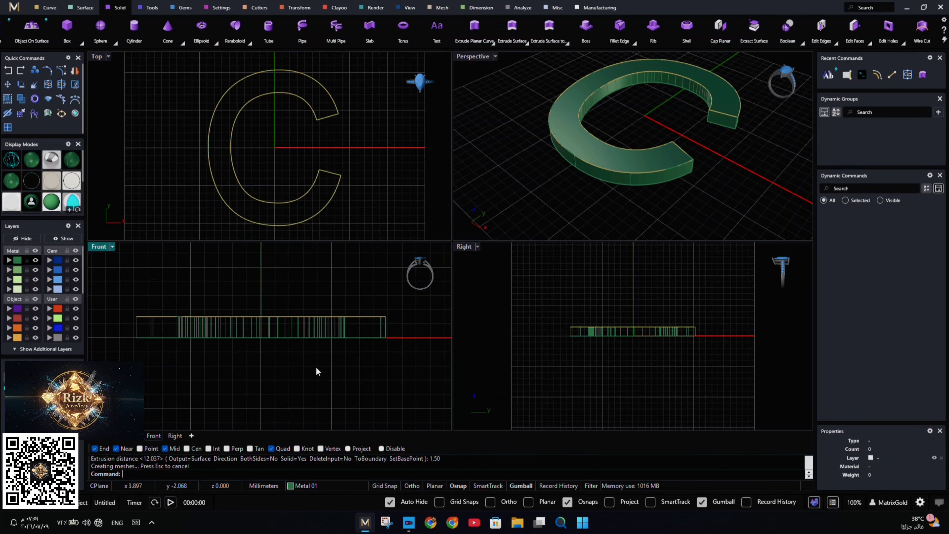
scroll(316, 367, down, 1)
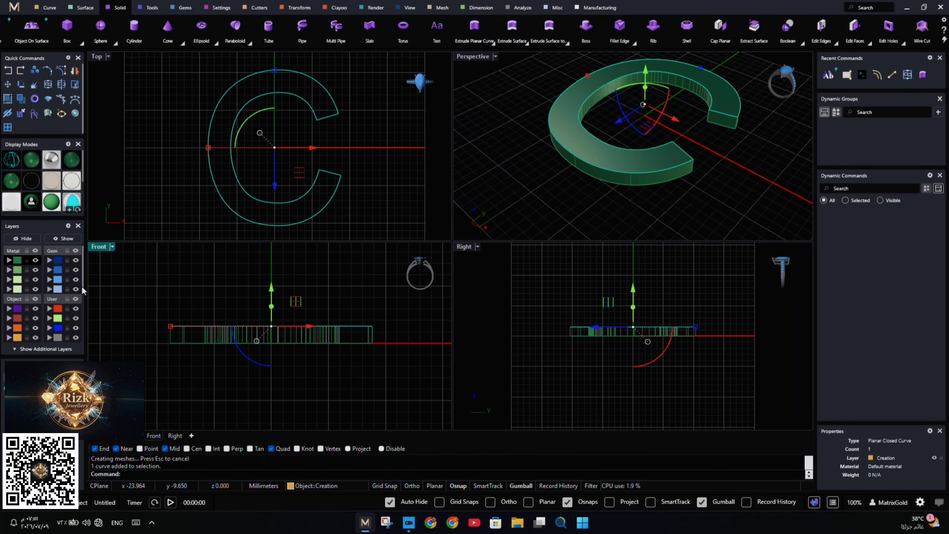
key(Delete)
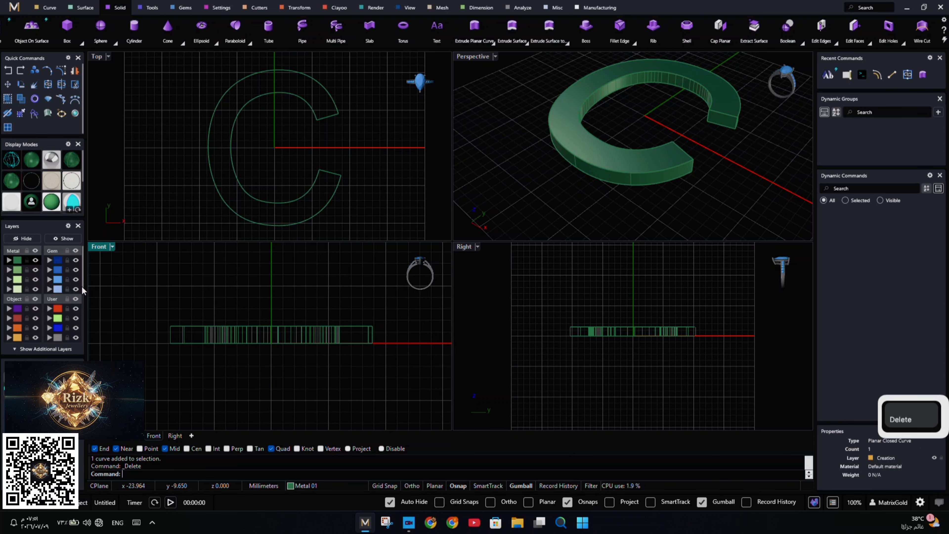
Maximize the Top view and move the solid letter C 4 mm in the positive X direction
double_click(96, 57)
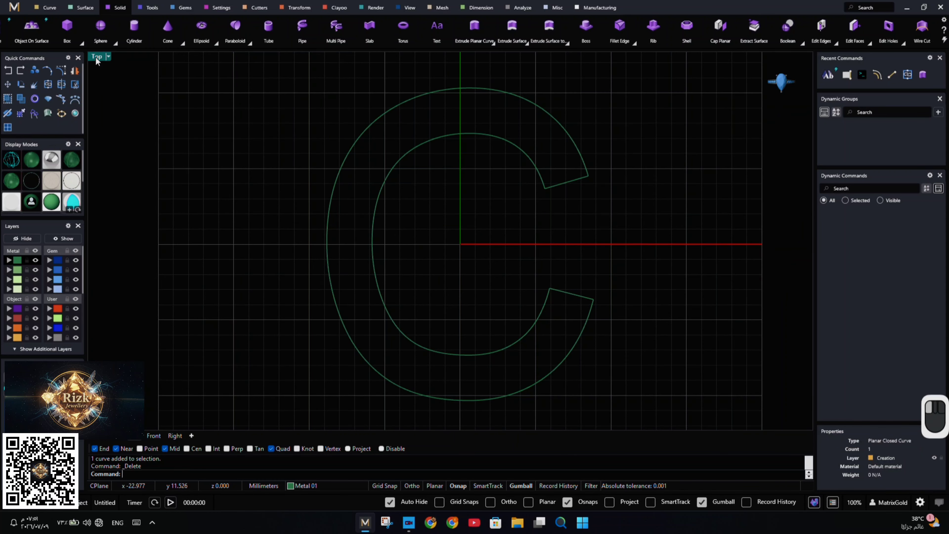
click(374, 260)
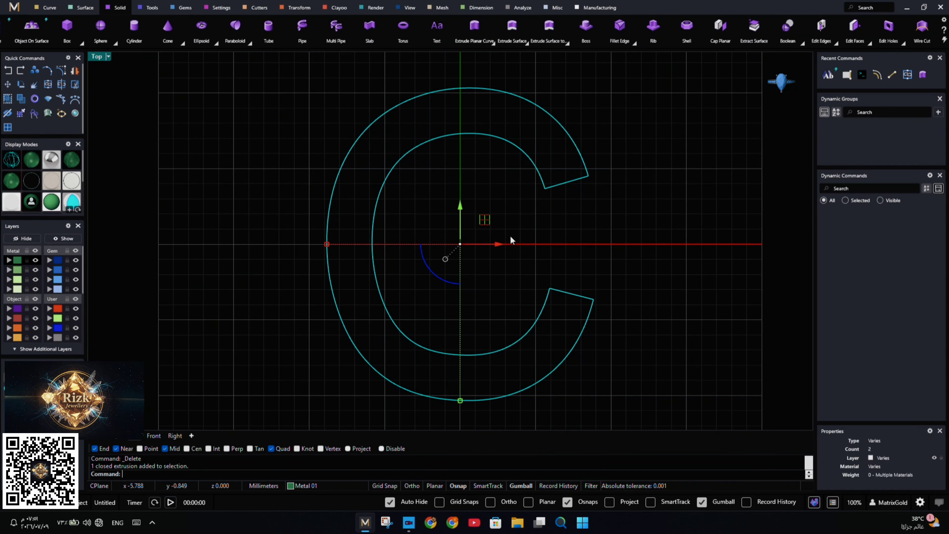
click(498, 245)
text(4)
key(Return)
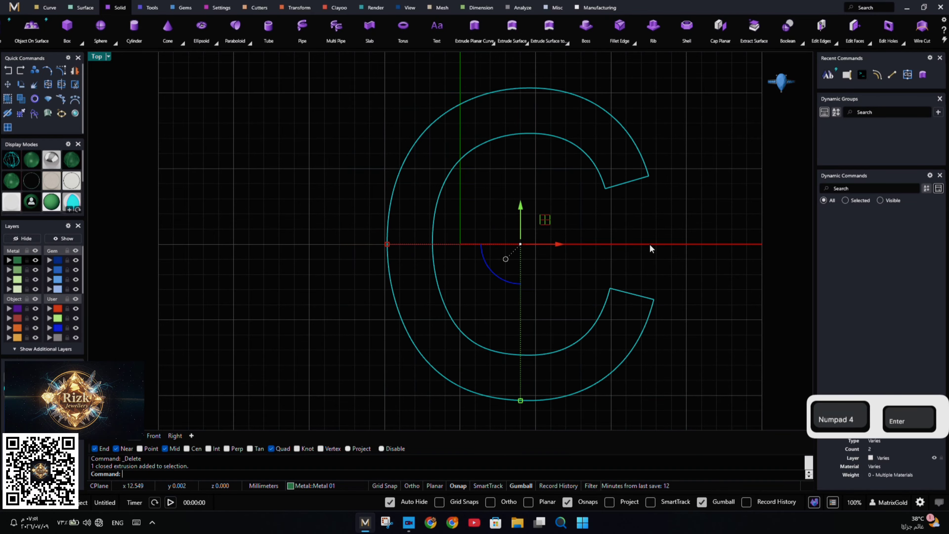
click(652, 244)
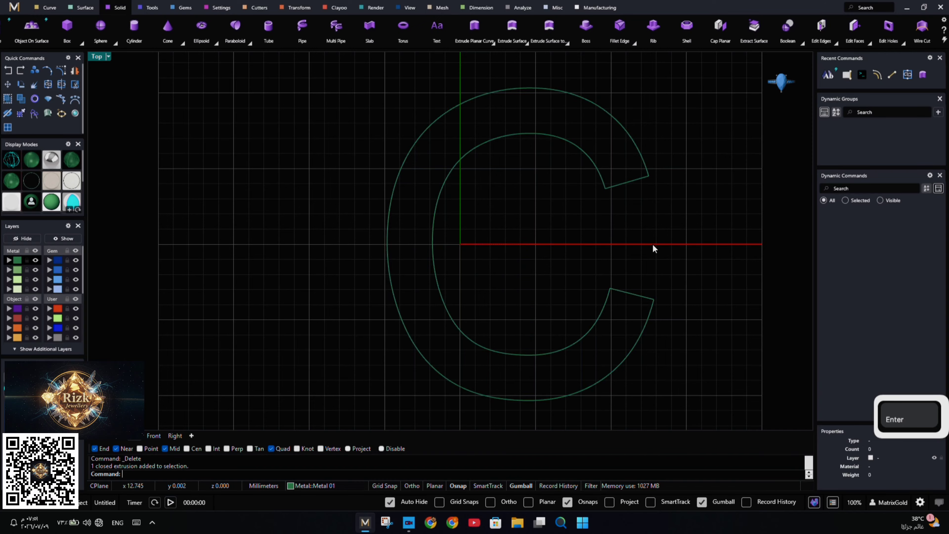
Mirror a copy of the solid C across the vertical Y axis through the origin to form two interlocking Cs
click(467, 150)
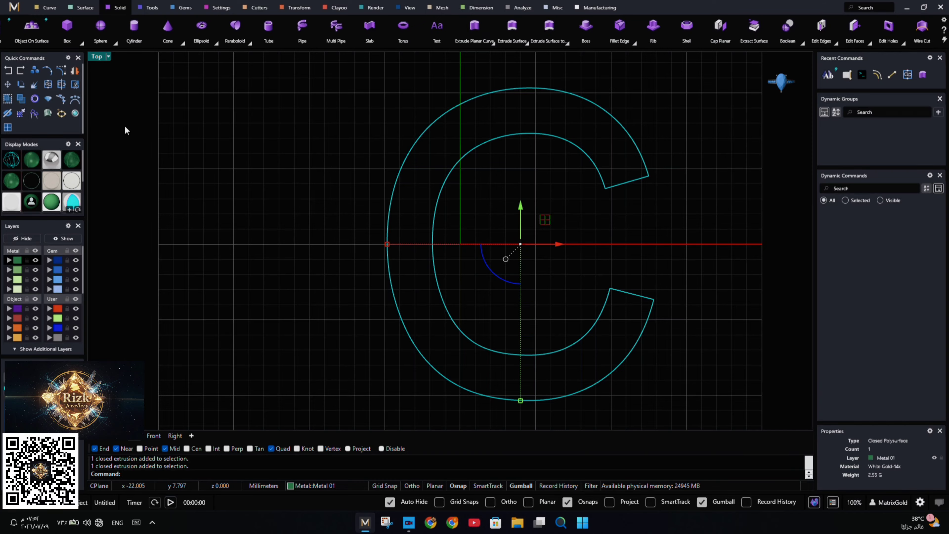
click(76, 73)
text(0)
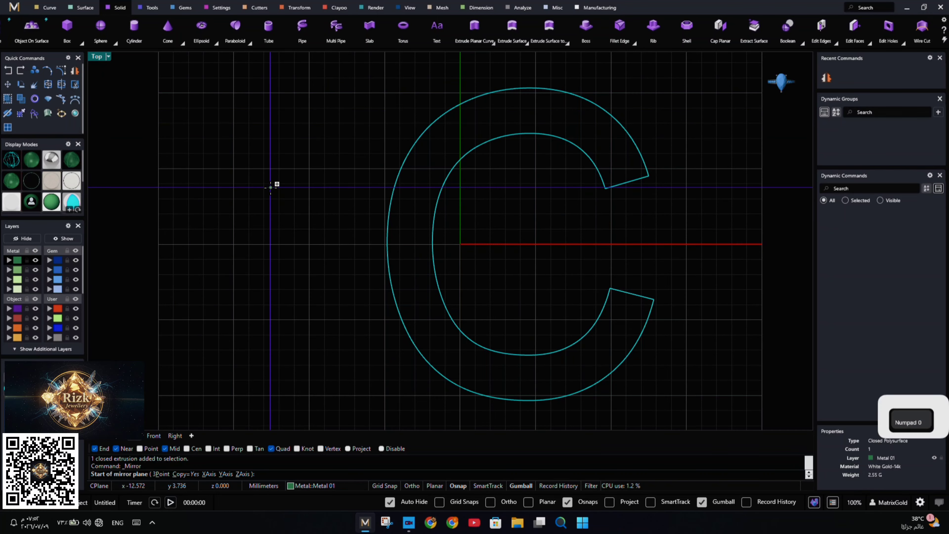
key(Return)
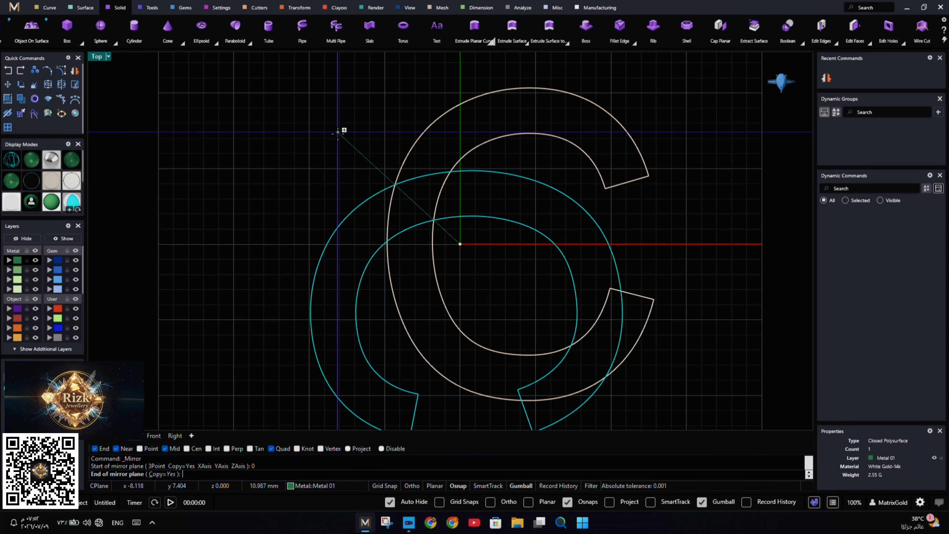
right_drag(339, 132, 324, 182)
scroll(324, 184, down, 4)
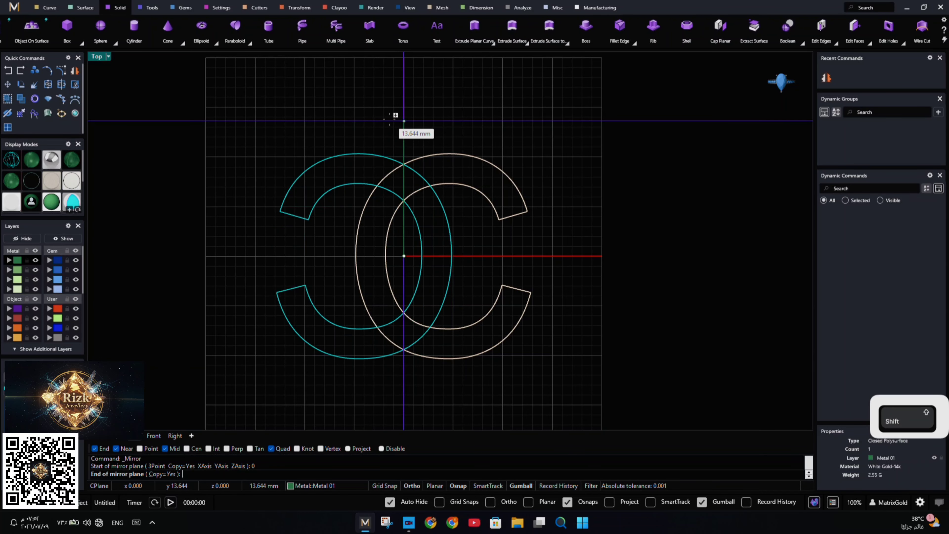
shift+click(396, 112)
click(397, 137)
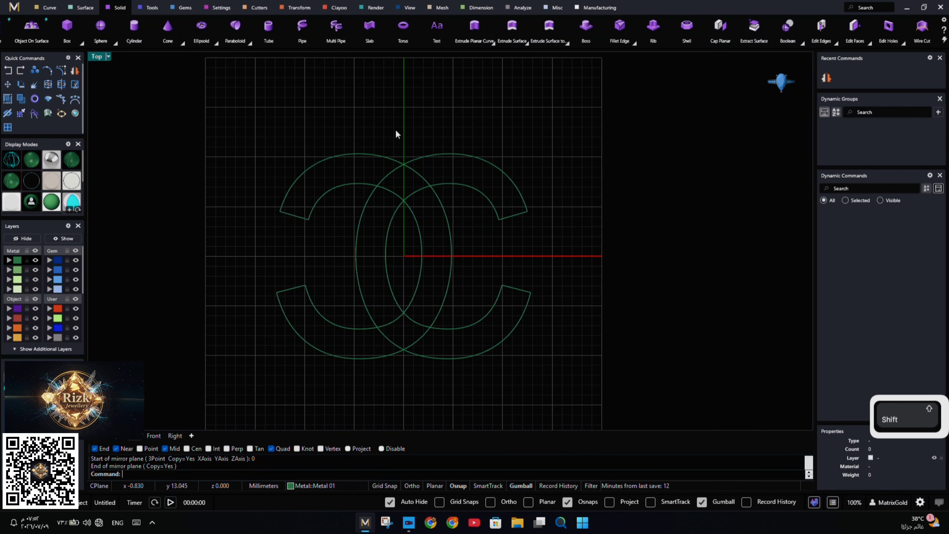
Draw a circle about 26.6 mm in diameter, centered at the origin and passing through the upper outer corner of the C
click(48, 7)
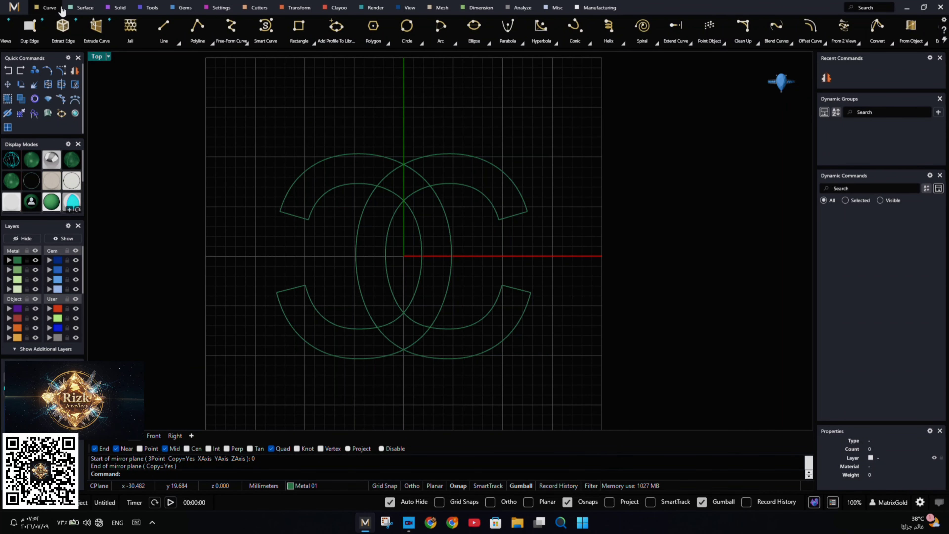
click(421, 42)
click(412, 80)
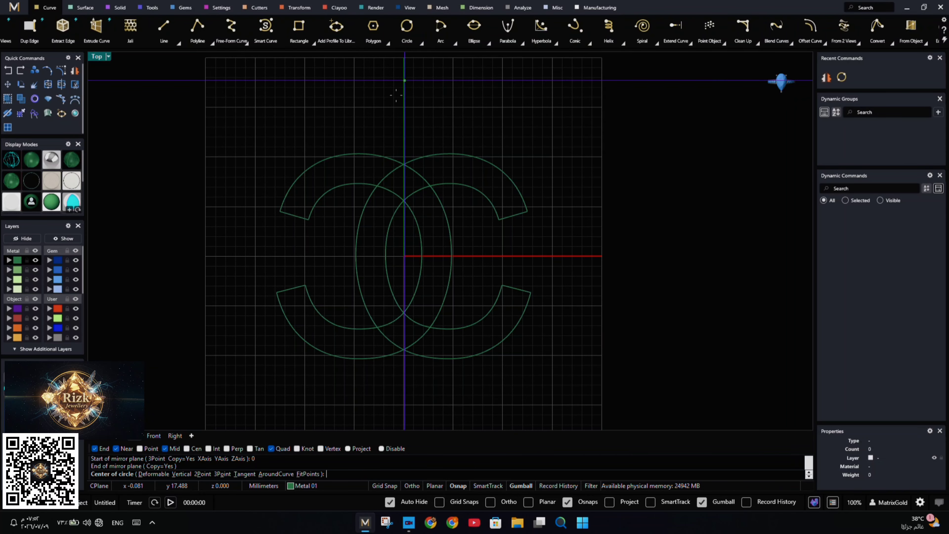
text(0)
key(Return)
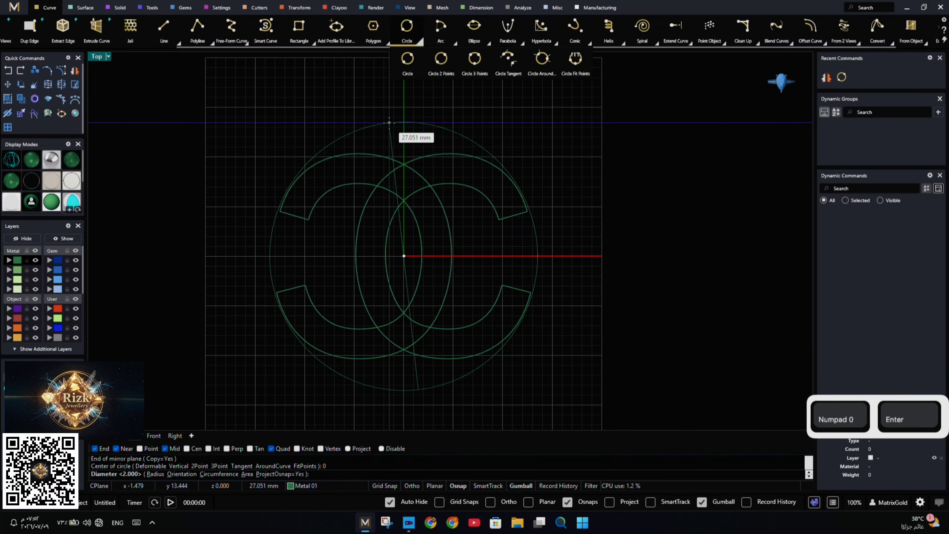
scroll(390, 123, up, 1)
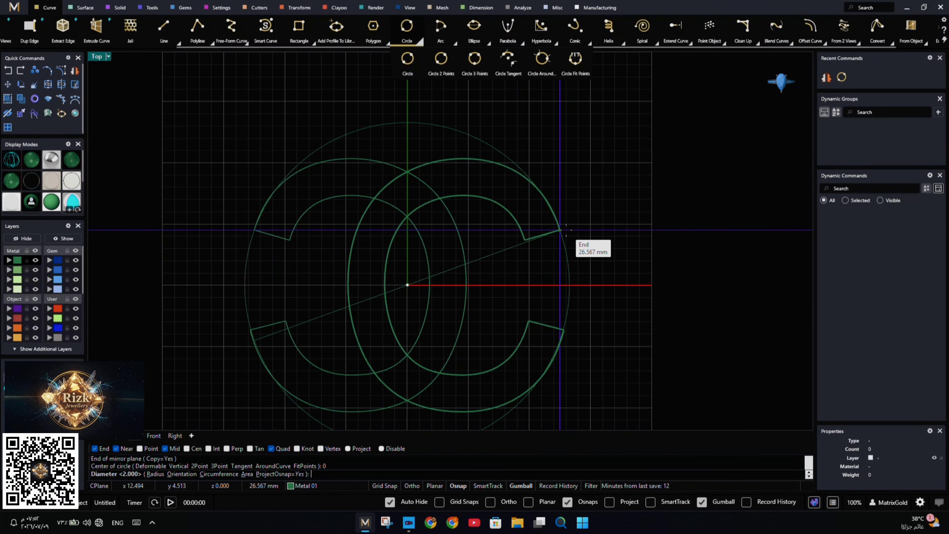
key(Escape)
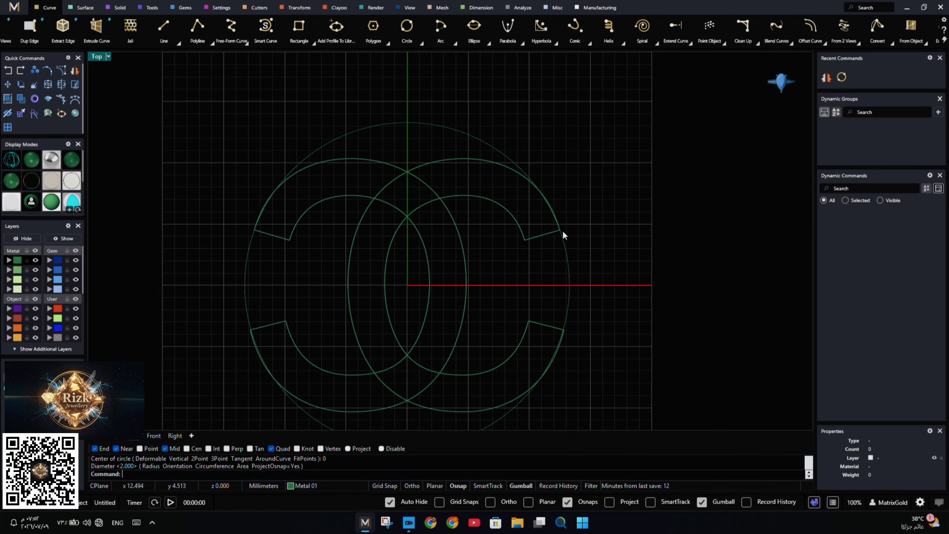
Offset the circle around the interlocking Cs outward by 3 mm
scroll(575, 243, up, 5)
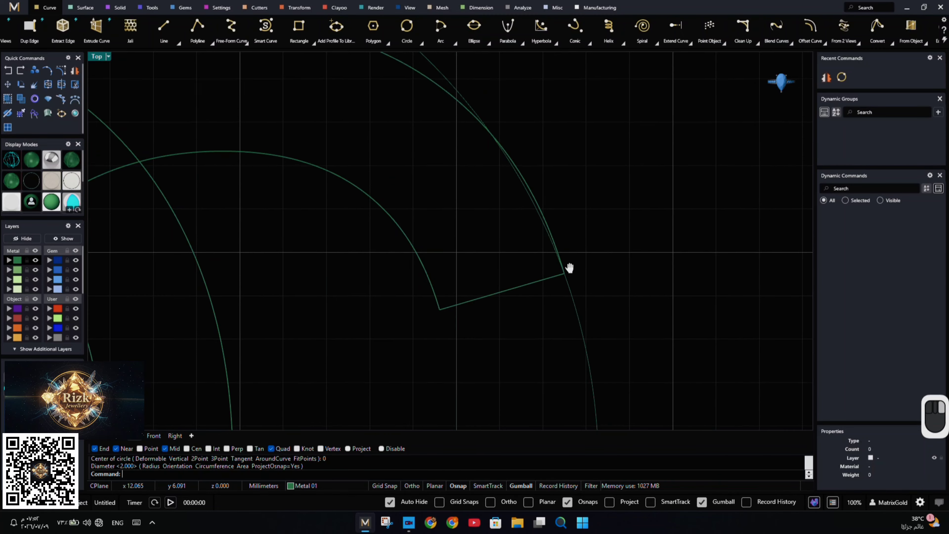
scroll(552, 246, down, 5)
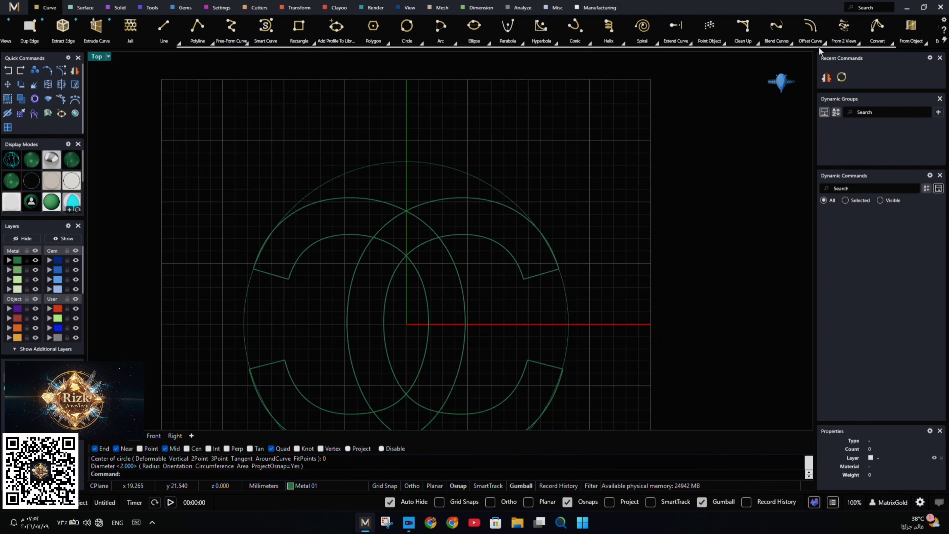
click(825, 41)
click(799, 71)
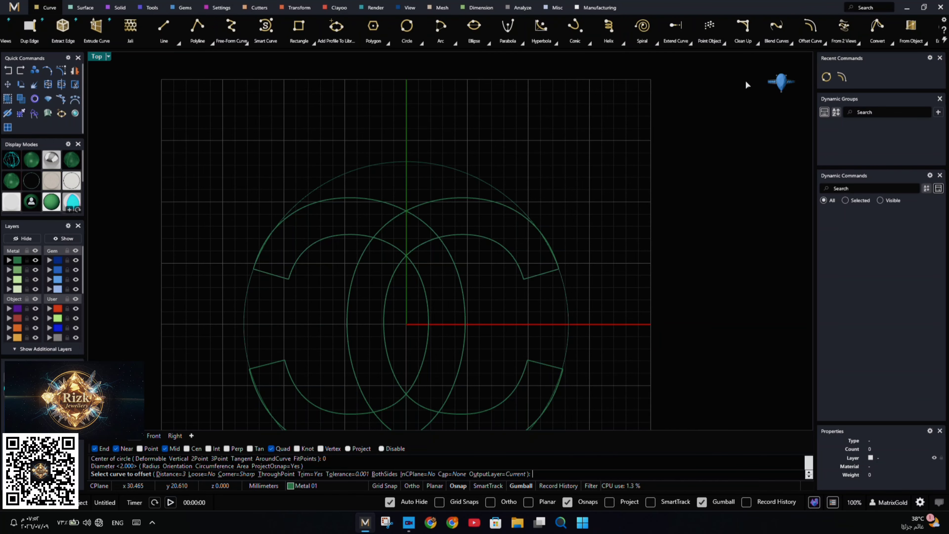
click(481, 181)
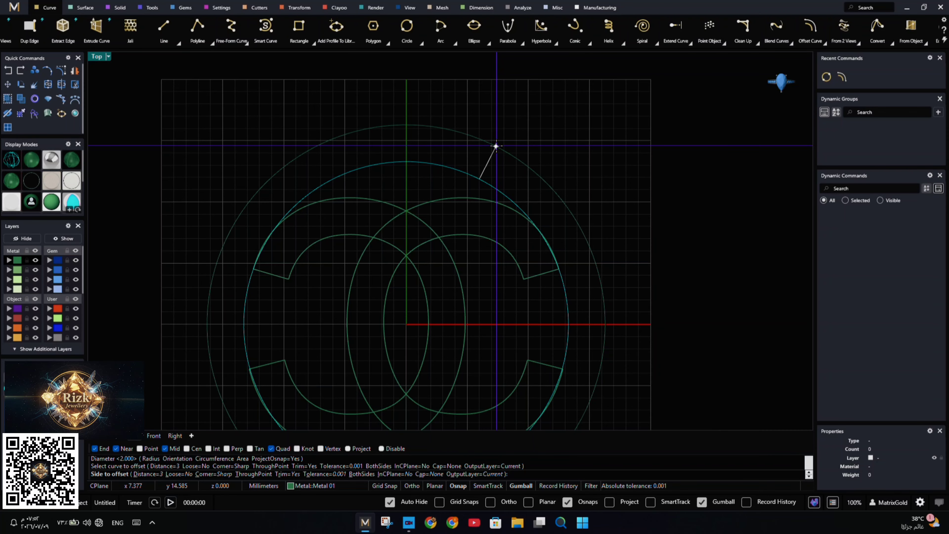
click(496, 146)
scroll(466, 157, down, 3)
right_drag(422, 172, 403, 153)
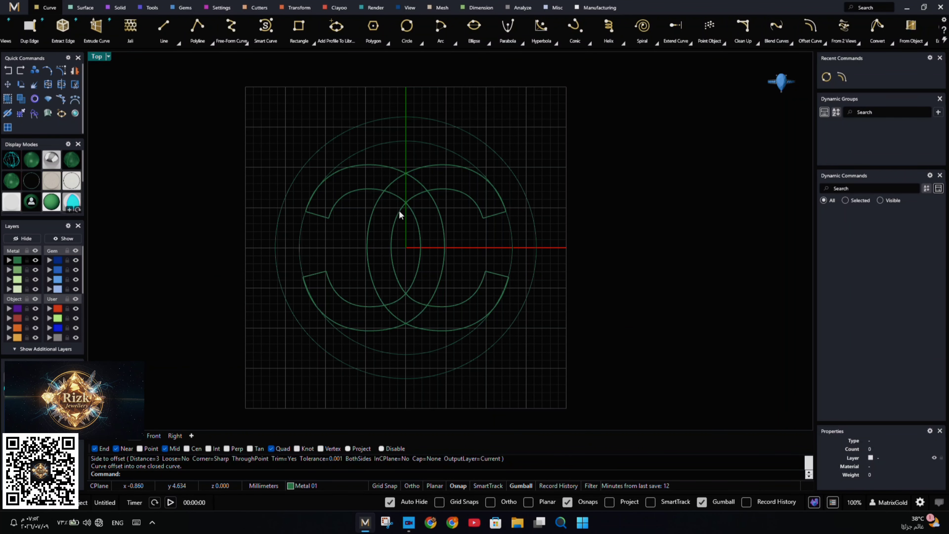
Extrude the two concentric circles around the interlocking Cs together into a solid ring 1.5 mm thick
double_click(97, 56)
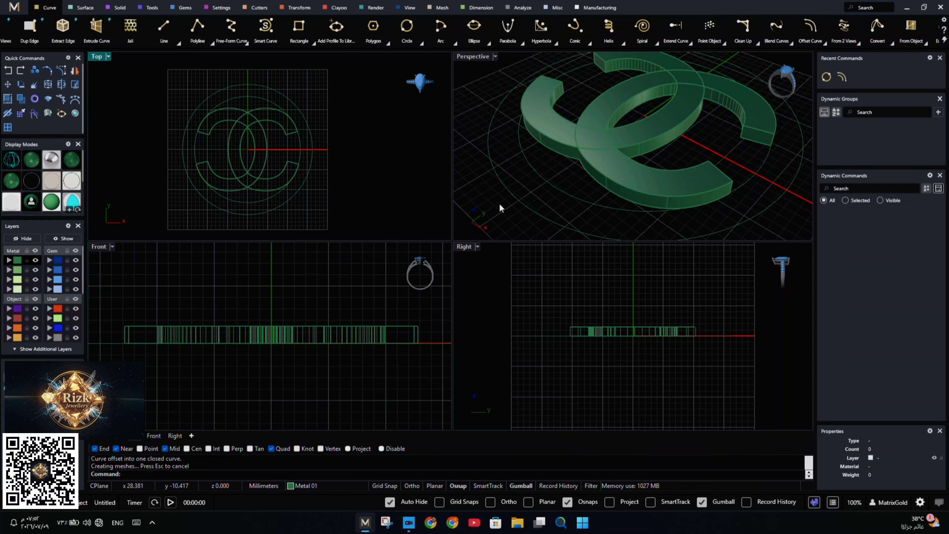
click(727, 337)
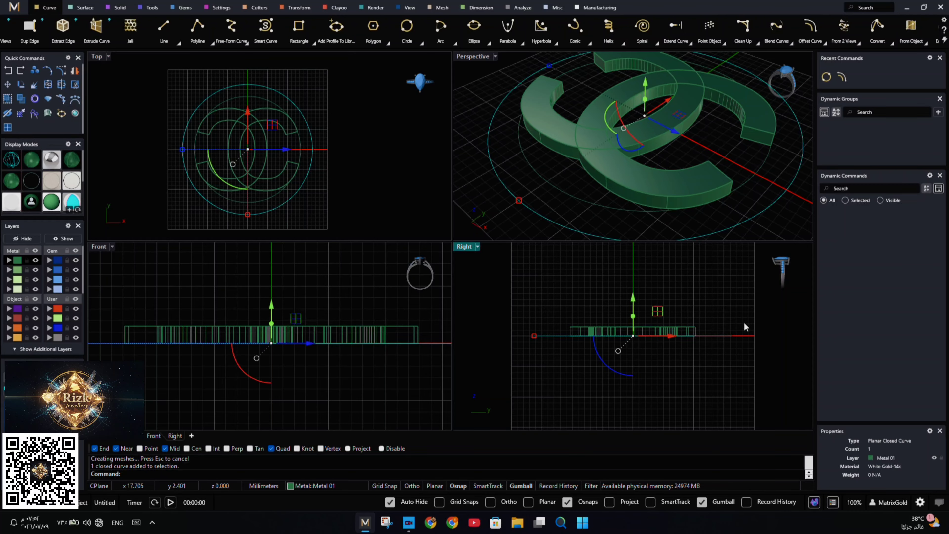
click(749, 282)
click(749, 185)
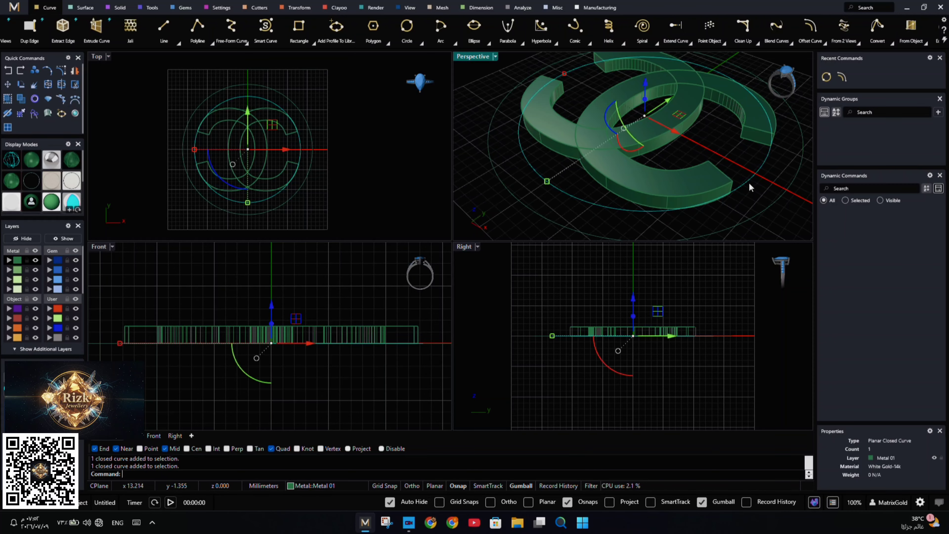
drag(733, 307, 700, 357)
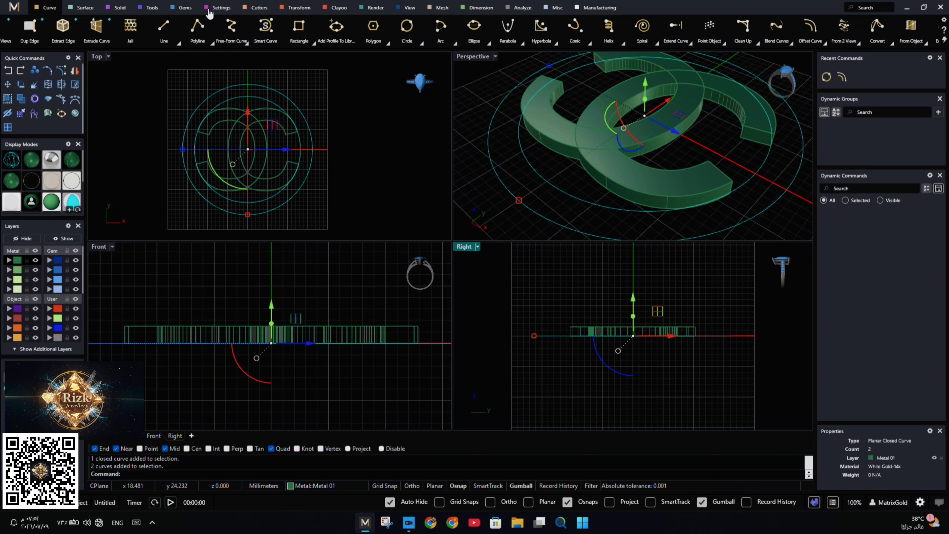
click(117, 7)
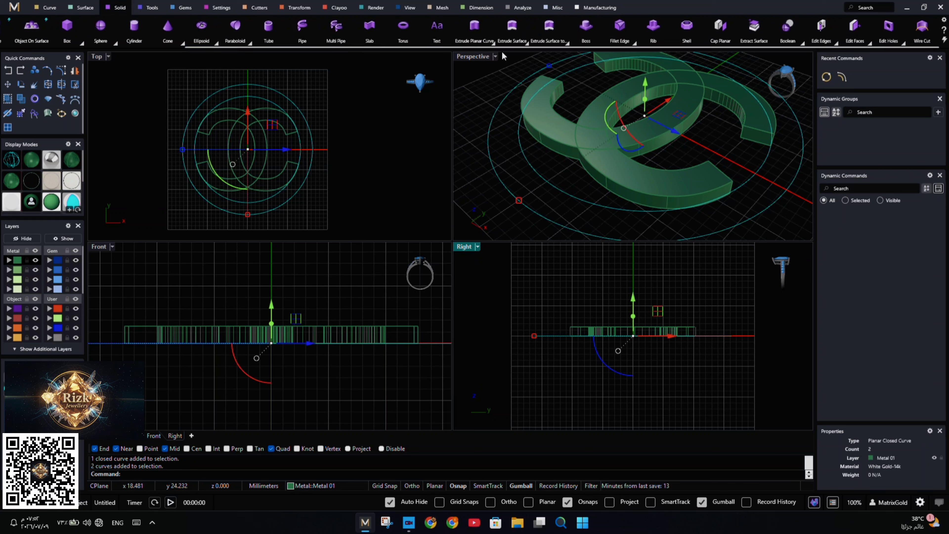
click(494, 44)
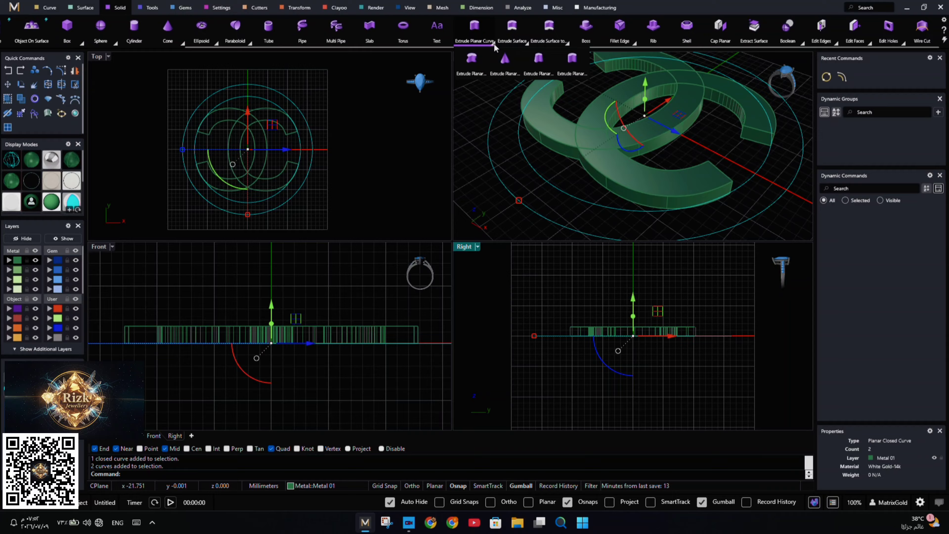
click(582, 76)
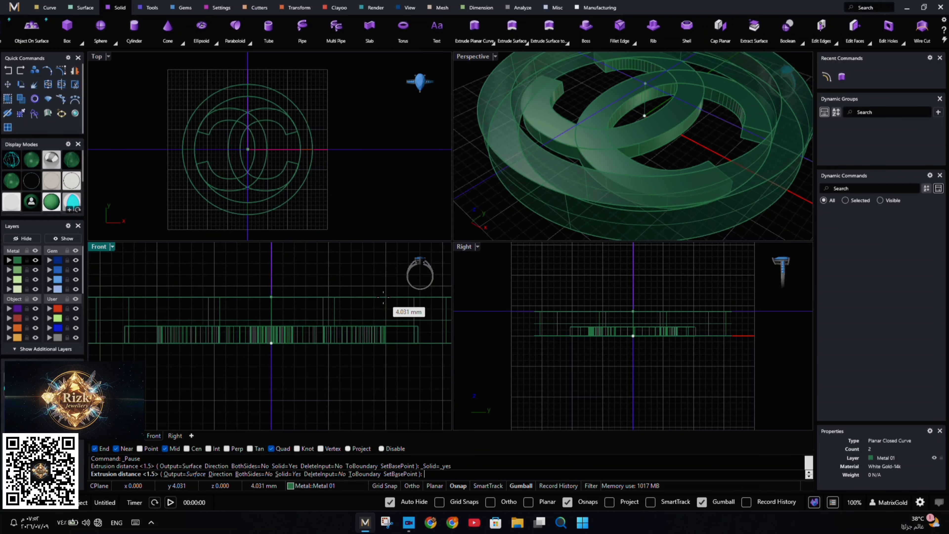
text(1.50)
key(Return)
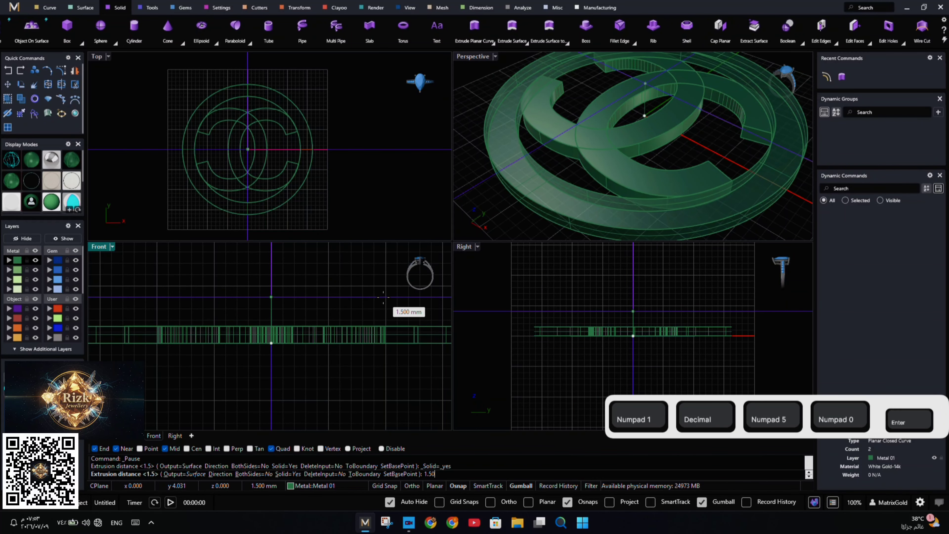
click(341, 270)
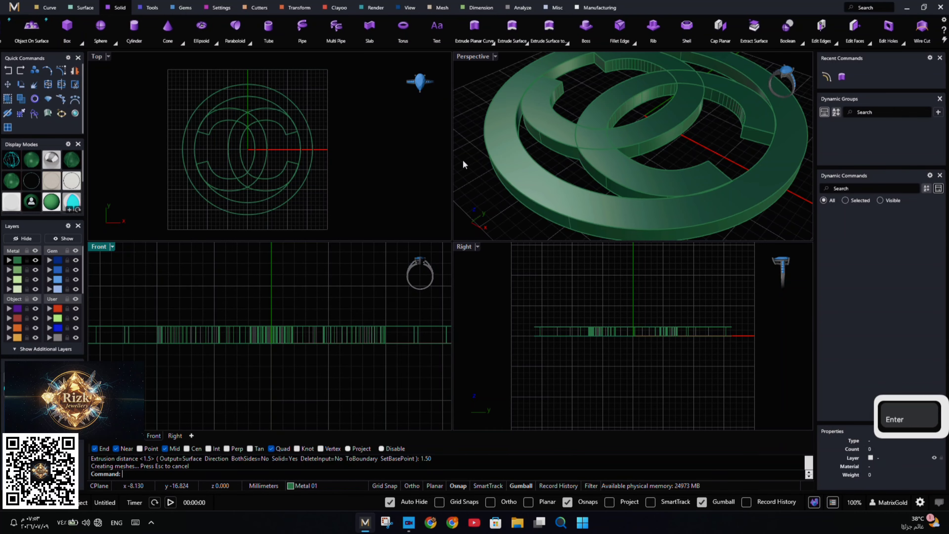
double_click(473, 57)
right_drag(458, 172, 422, 221)
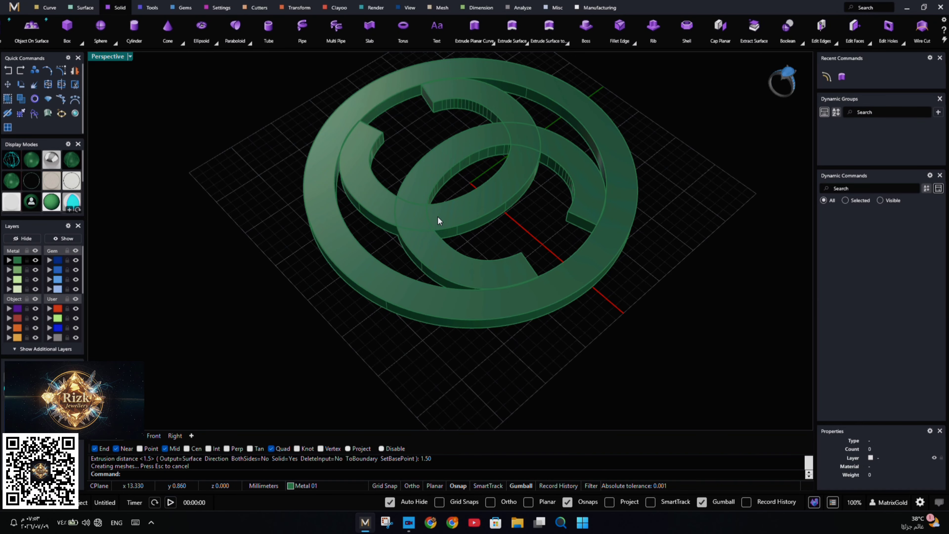
double_click(103, 56)
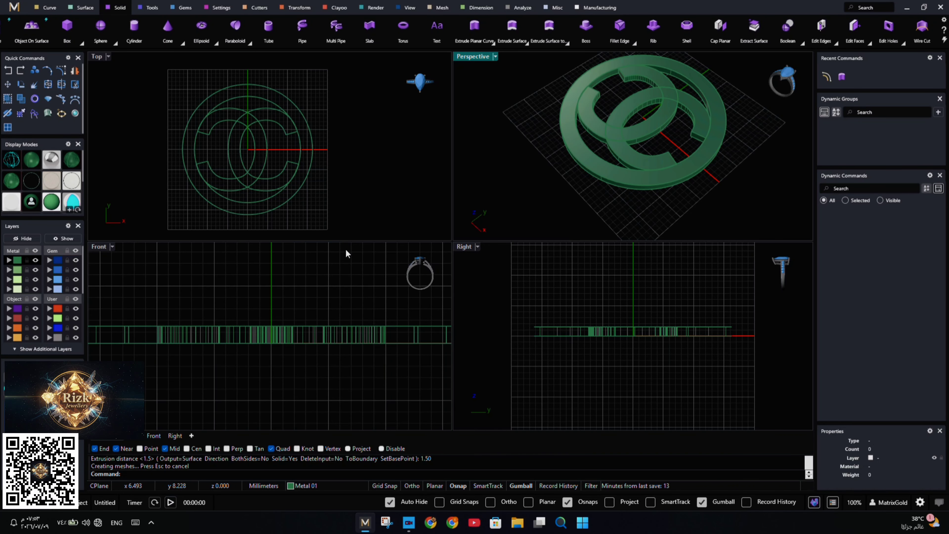
Offset the ring's outer circle curve inward by 1.5 mm in the Top view, placing the new curve on the Creation layer
double_click(94, 59)
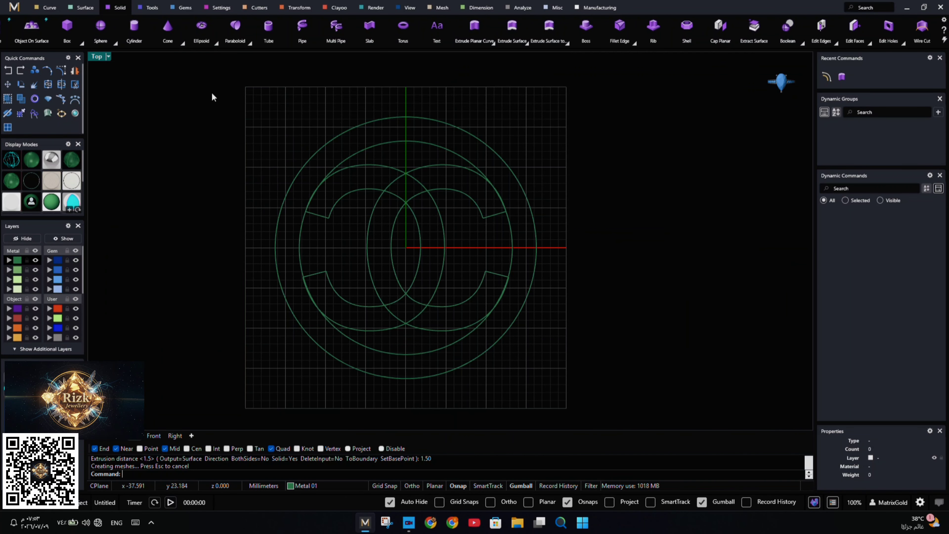
click(373, 120)
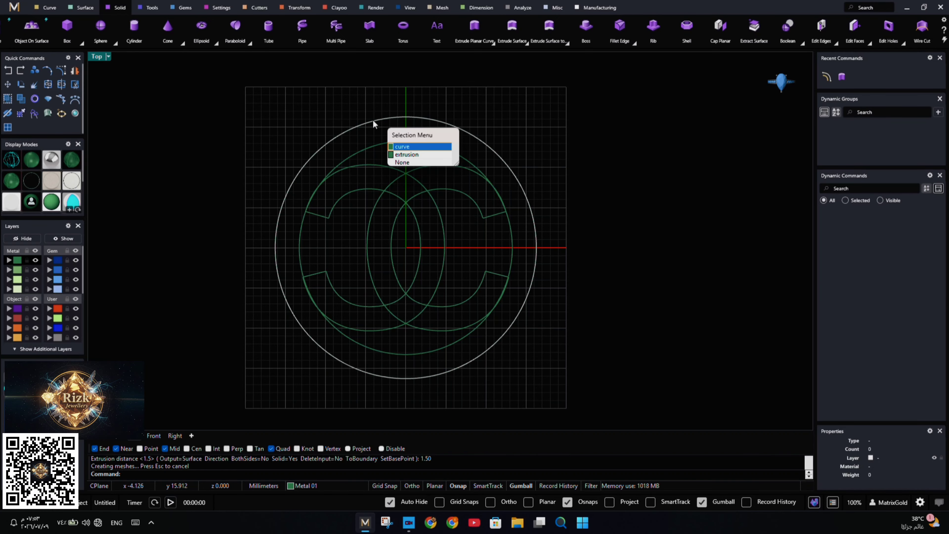
click(416, 147)
click(827, 76)
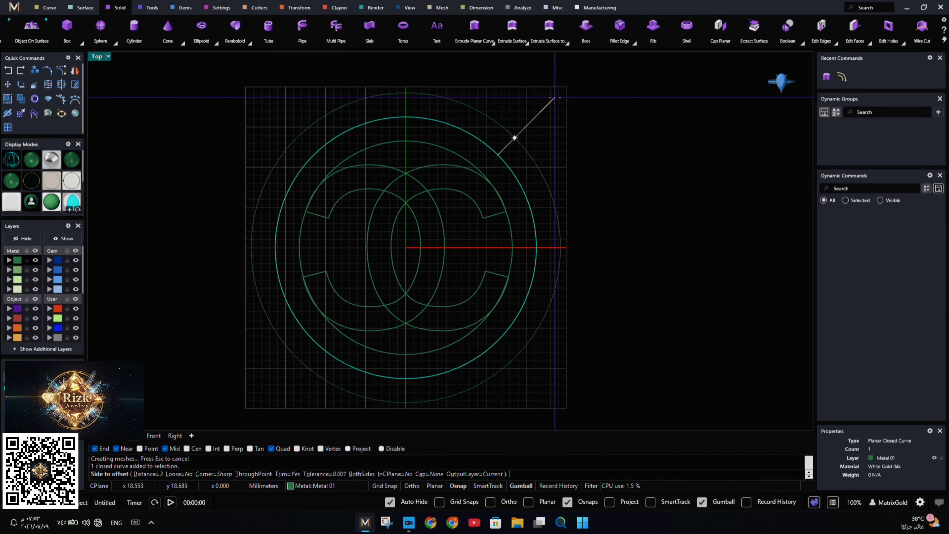
text(1.50)
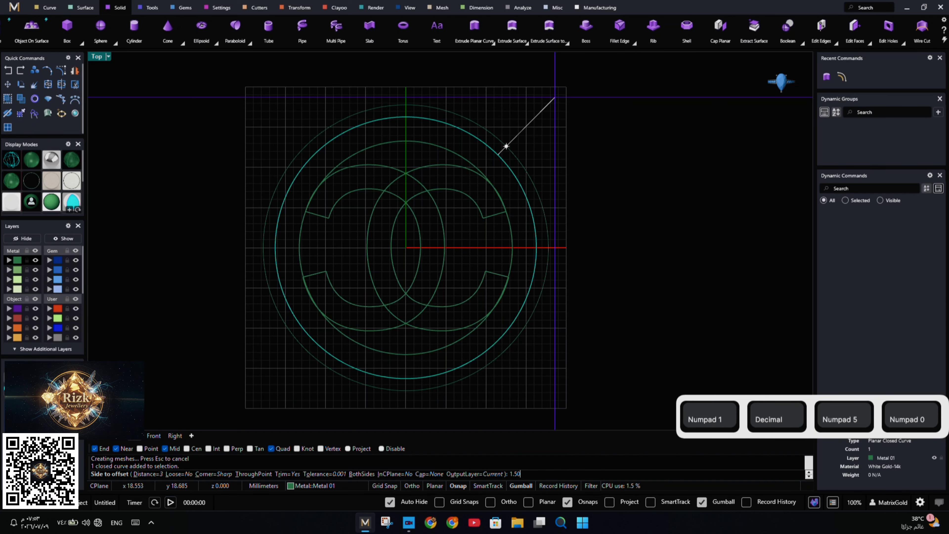
key(Return)
scroll(553, 99, up, 3)
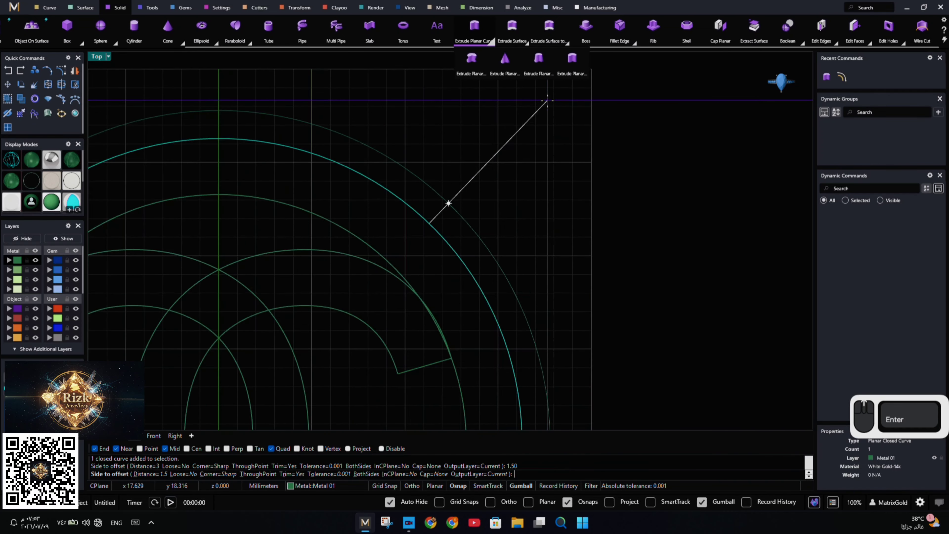
right_drag(472, 162, 603, 143)
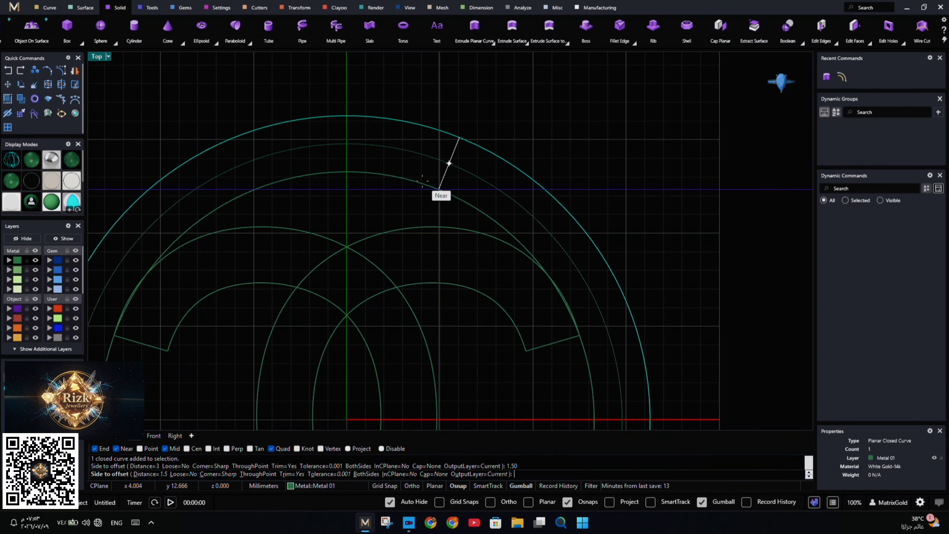
click(17, 338)
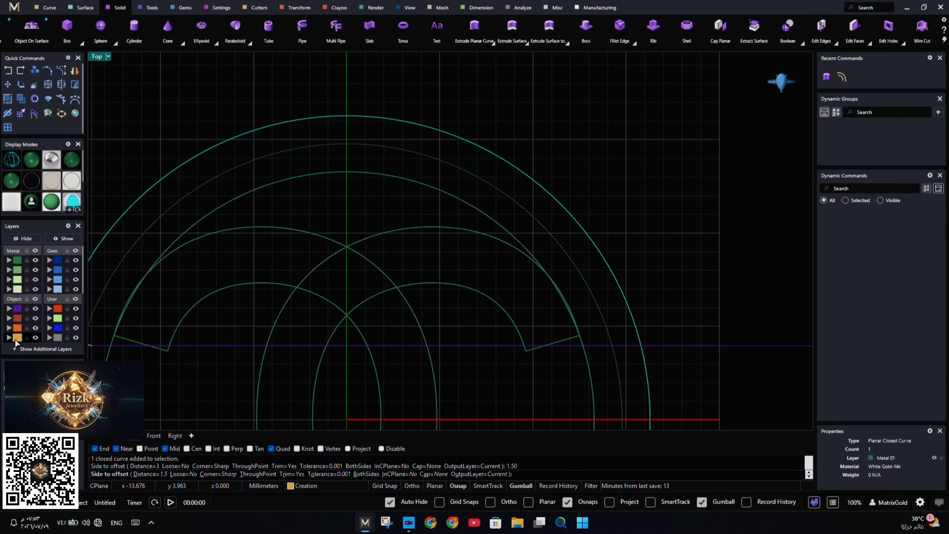
click(391, 148)
scroll(393, 148, down, 5)
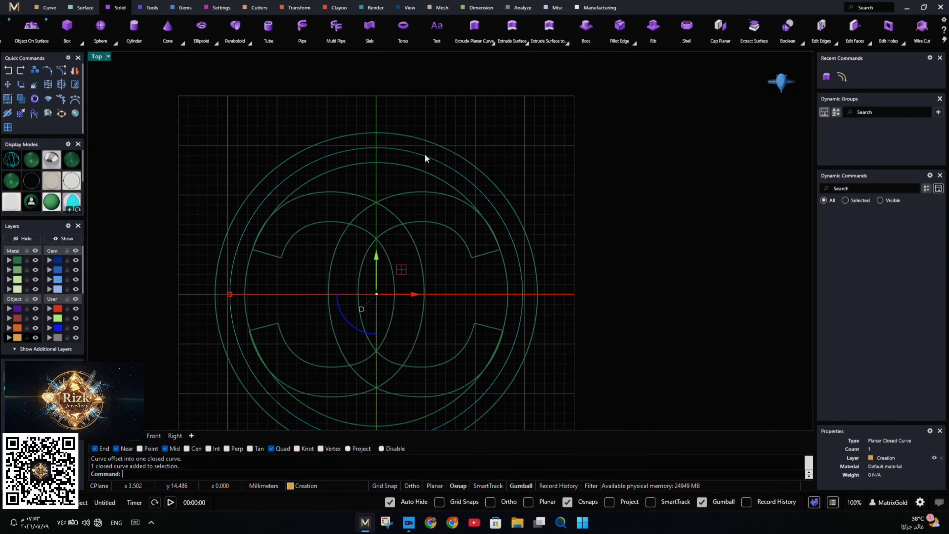
Return to the four-view layout and move the new mid-ring circle 1 mm up along Z
double_click(101, 57)
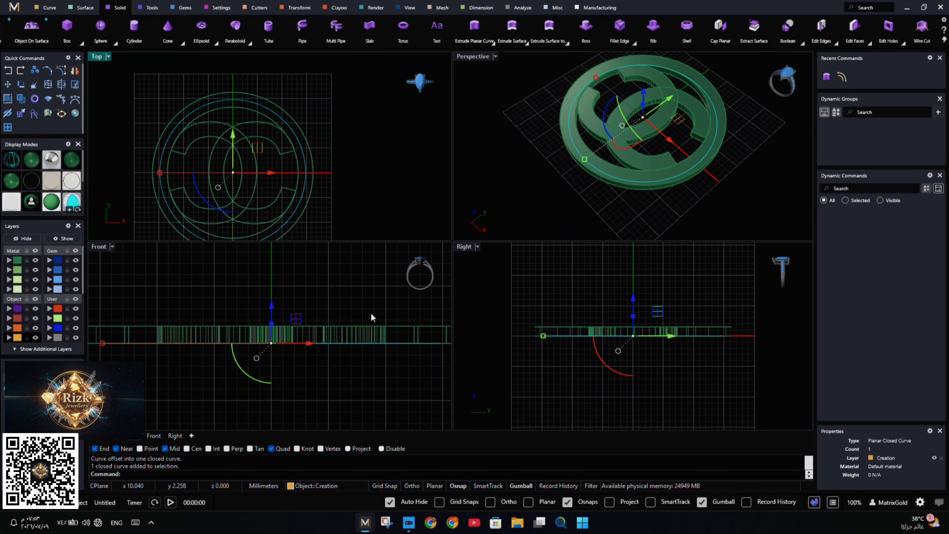
click(272, 305)
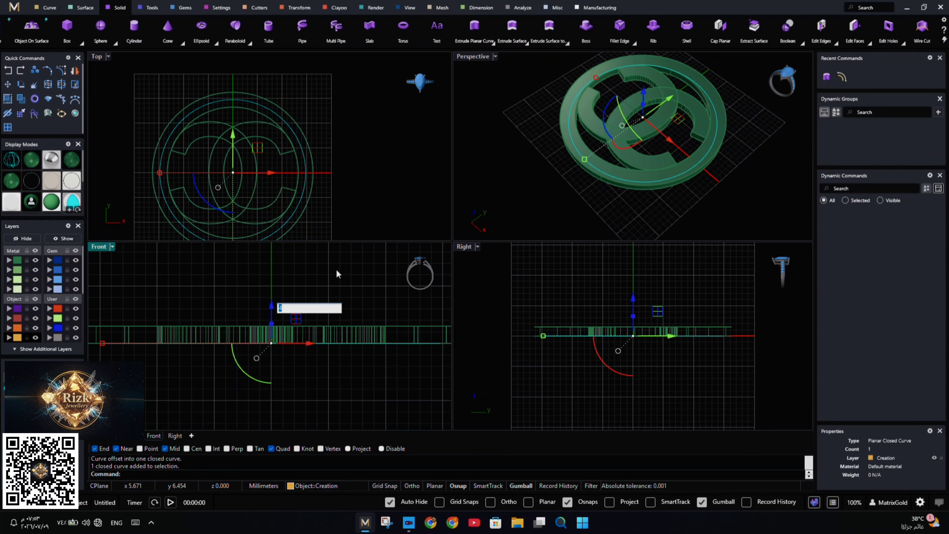
text(1)
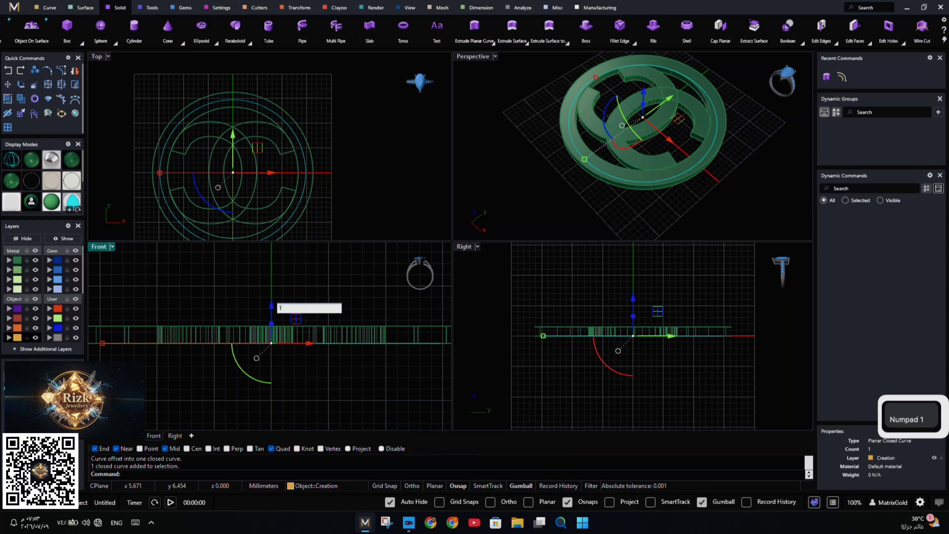
key(Return)
key(Escape)
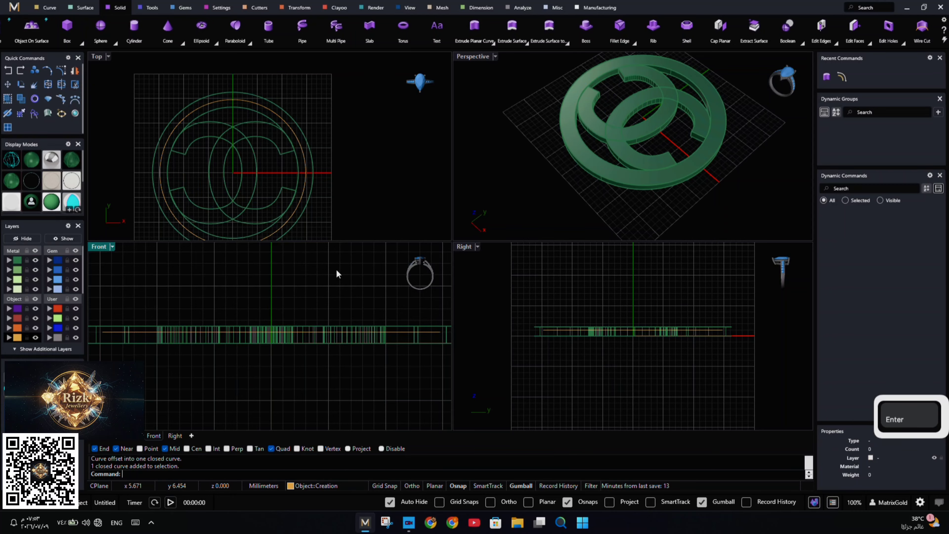
scroll(355, 298, down, 5)
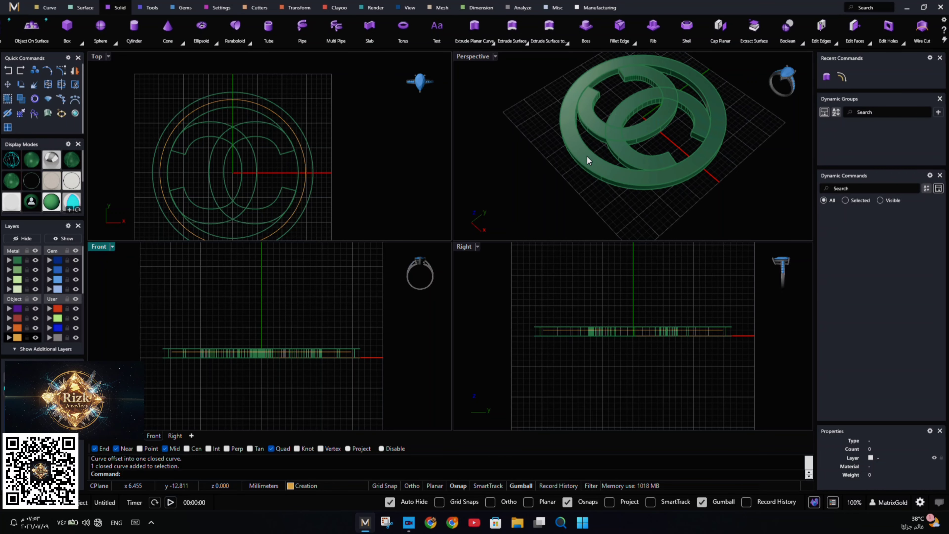
Make Metal 01 the current layer and show the maximized Perspective view in wireframe
click(15, 261)
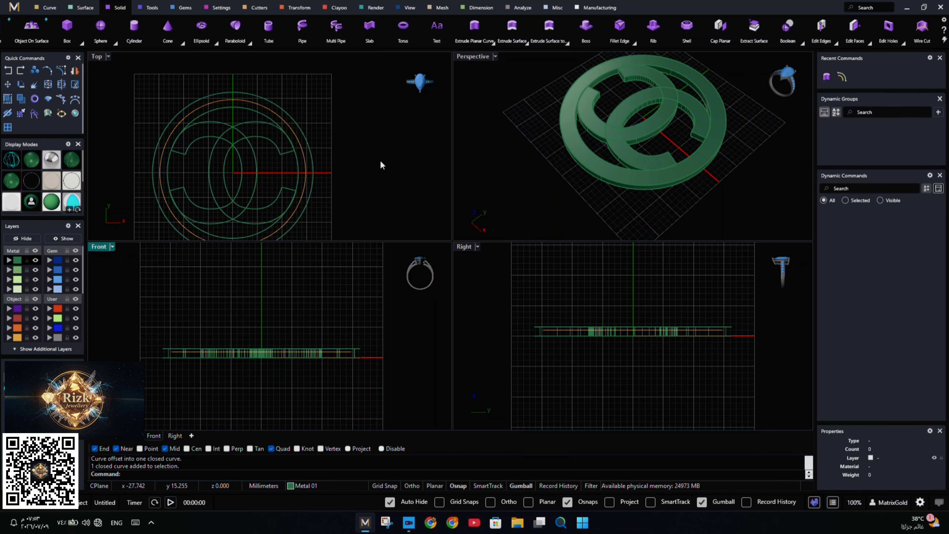
double_click(474, 56)
right_drag(630, 249, 542, 230)
click(13, 160)
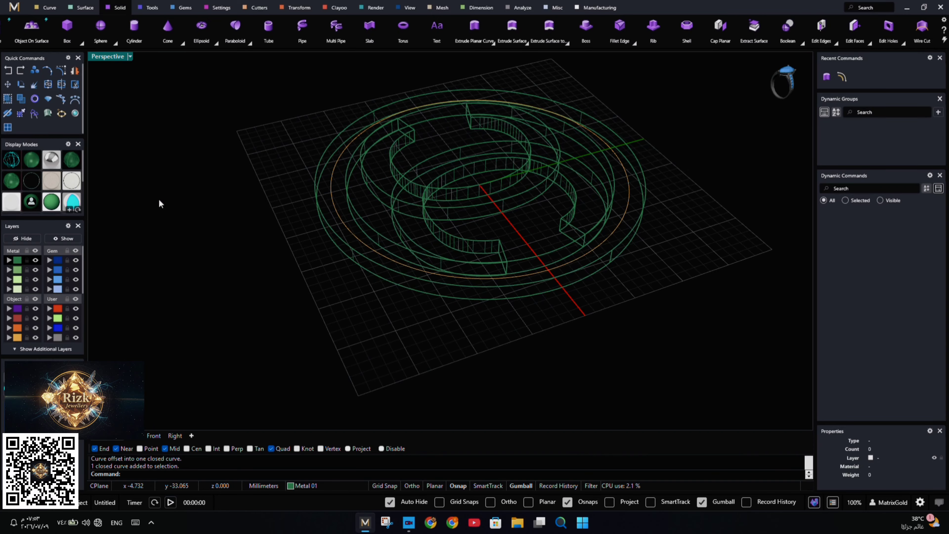
right_drag(500, 267, 464, 286)
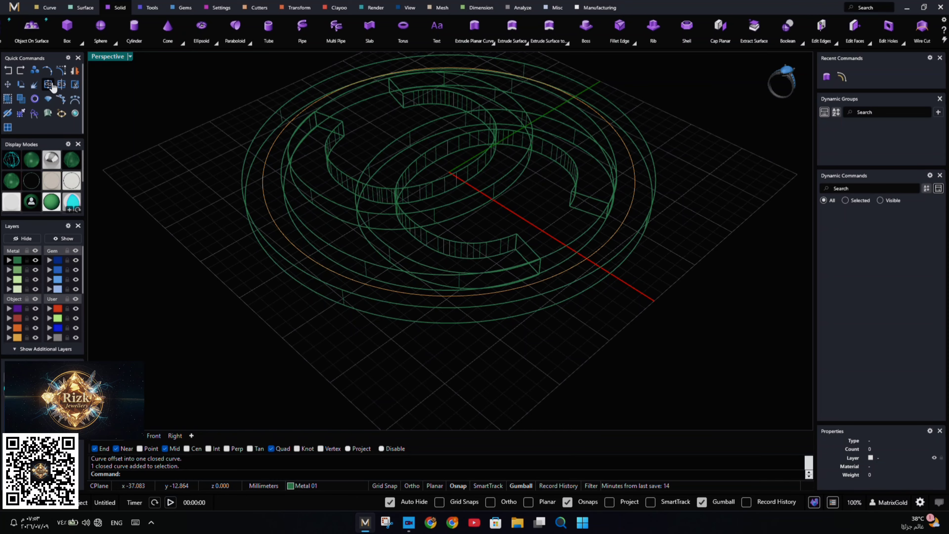
Start a row of gems along a curve, using the orange mid-ring circle as the guide curve
click(60, 100)
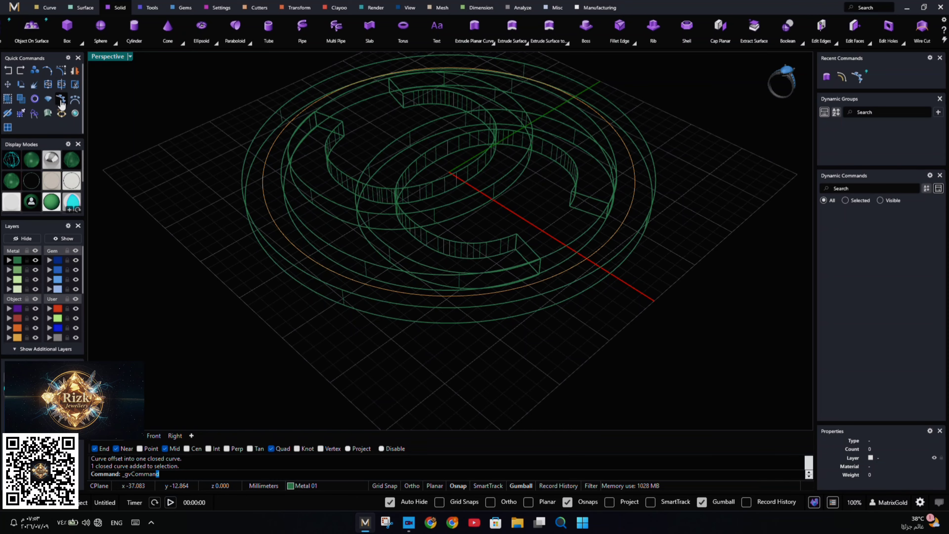
click(352, 283)
key(Return)
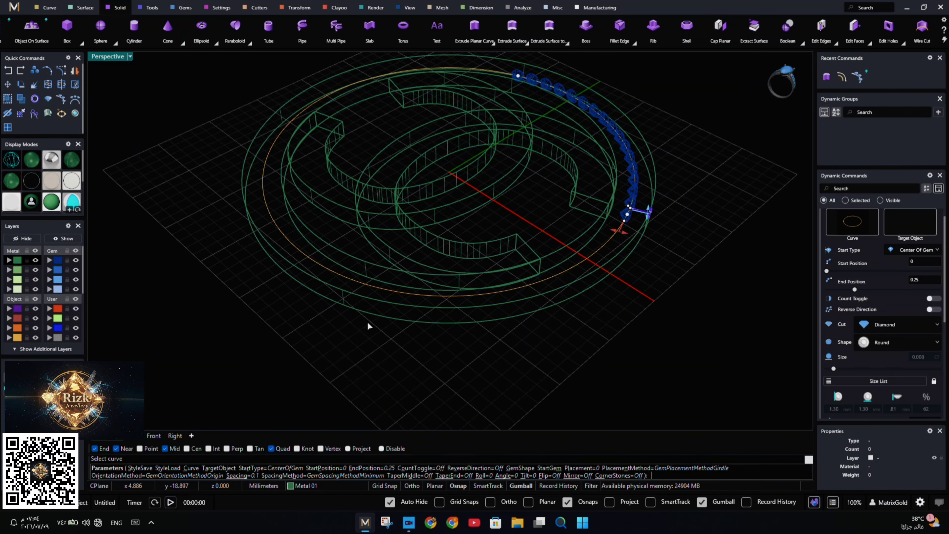
right_drag(633, 311, 568, 316)
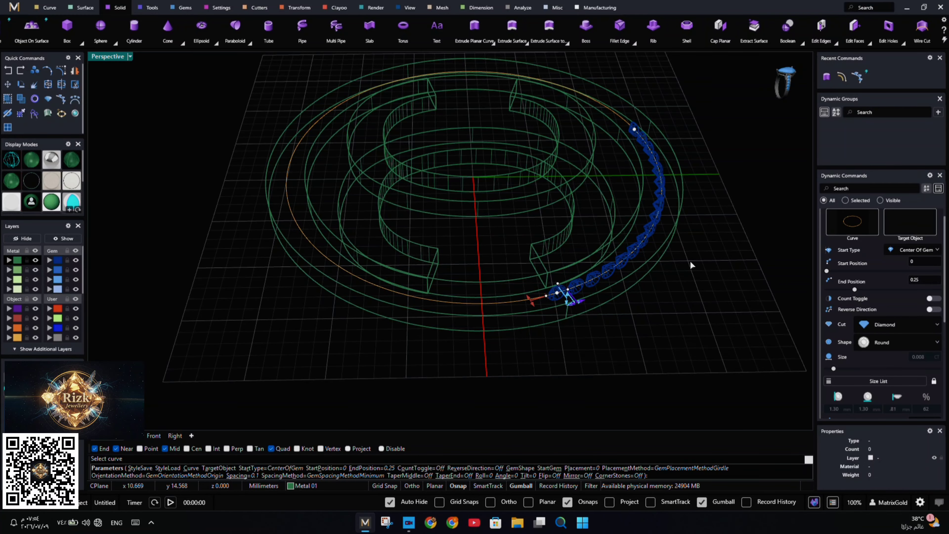
scroll(689, 261, up, 5)
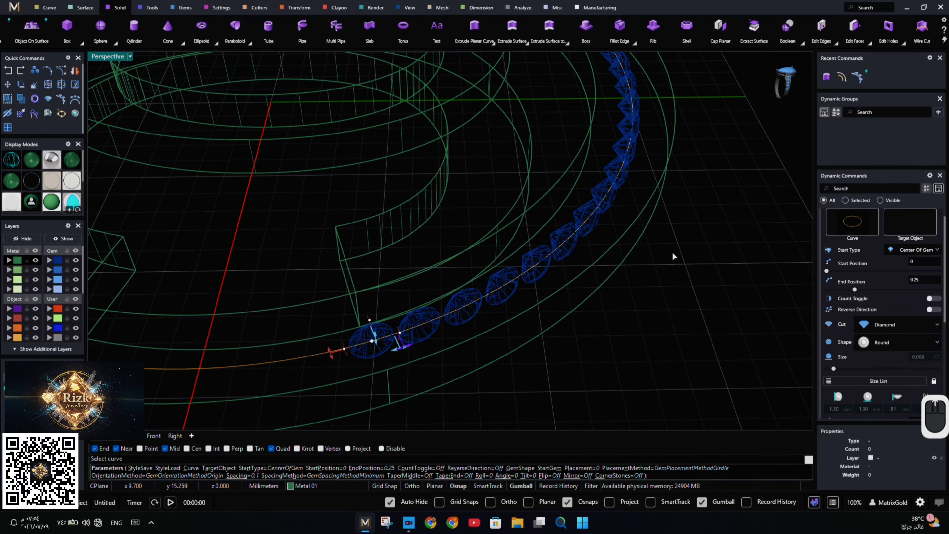
Assign the solid ring extrusion as the gem row's target object so the stones align to its surface
click(913, 226)
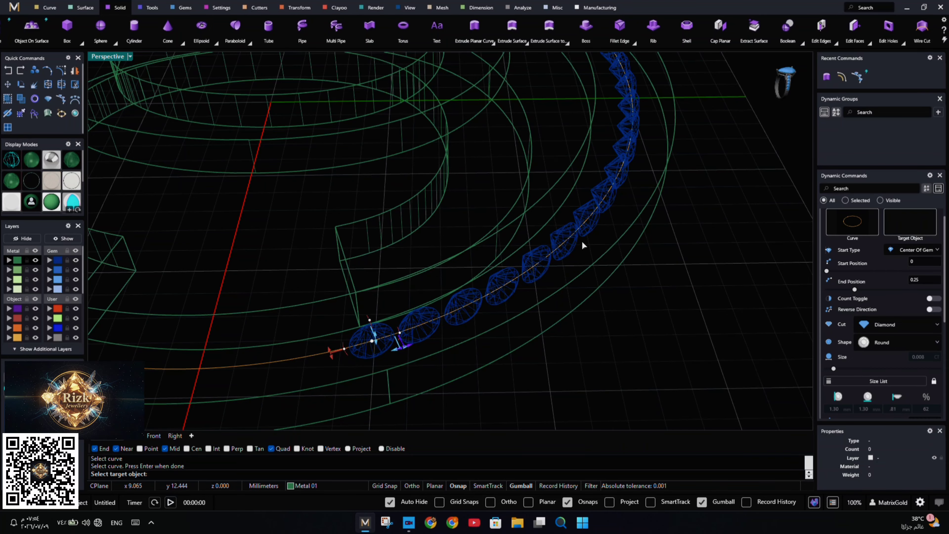
click(551, 226)
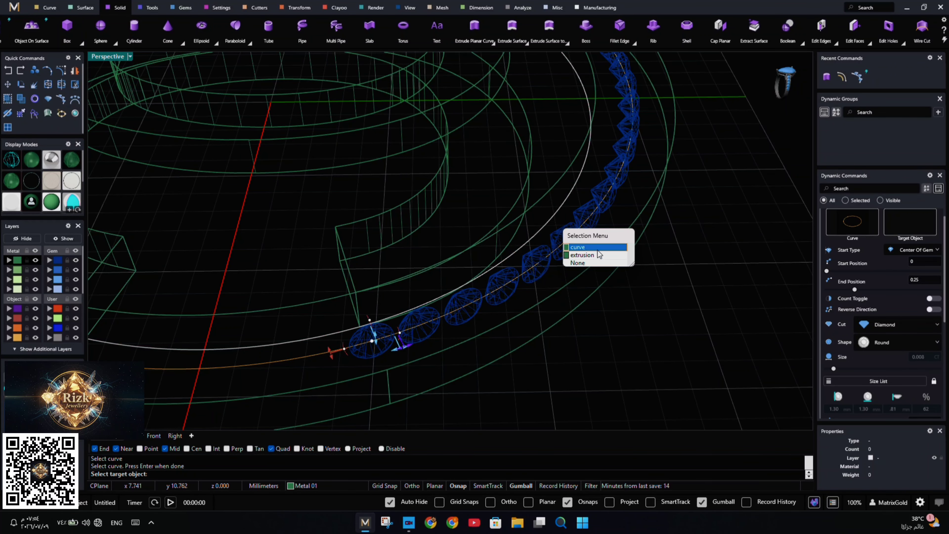
click(597, 256)
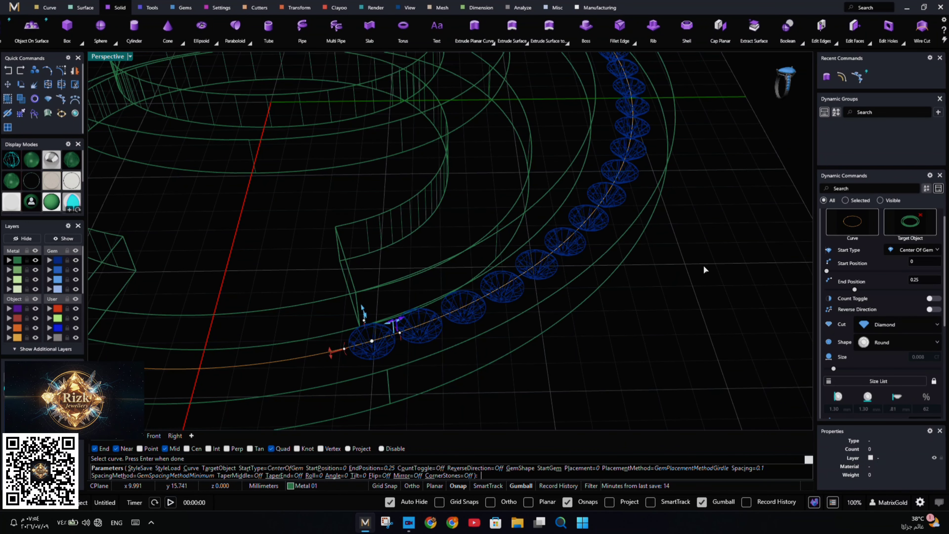
right_drag(703, 264, 637, 199)
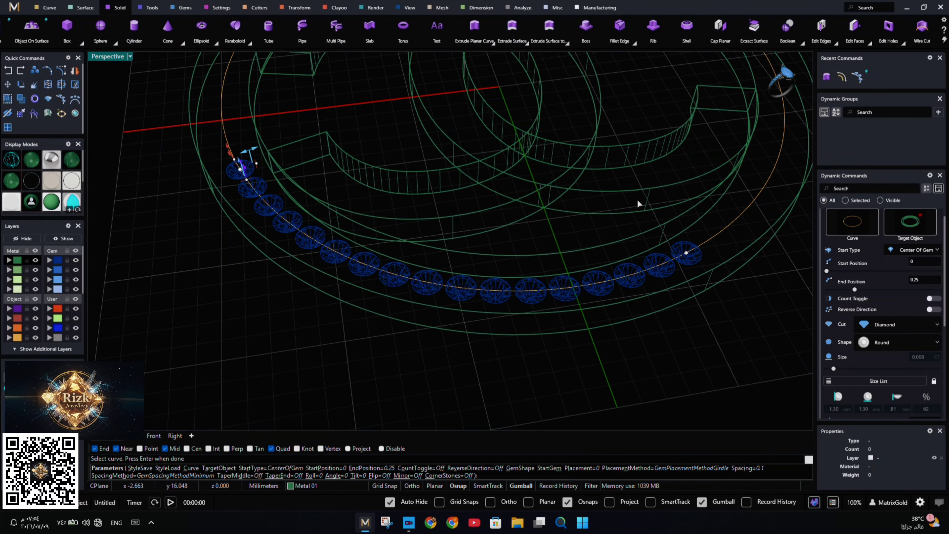
Maximize the Top view and set the gem row's end position to 1 so the stones run around the whole circle
double_click(103, 57)
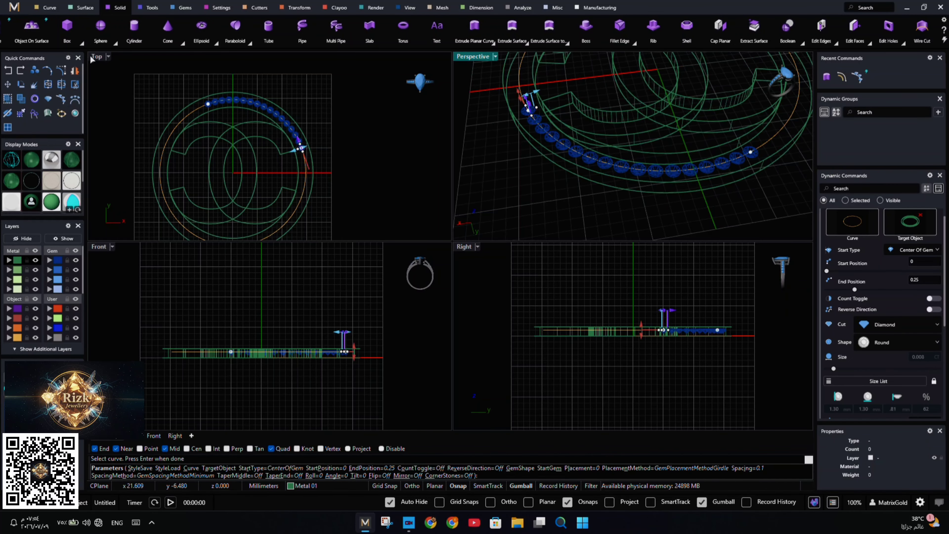
click(94, 57)
double_click(94, 57)
right_drag(630, 285, 629, 249)
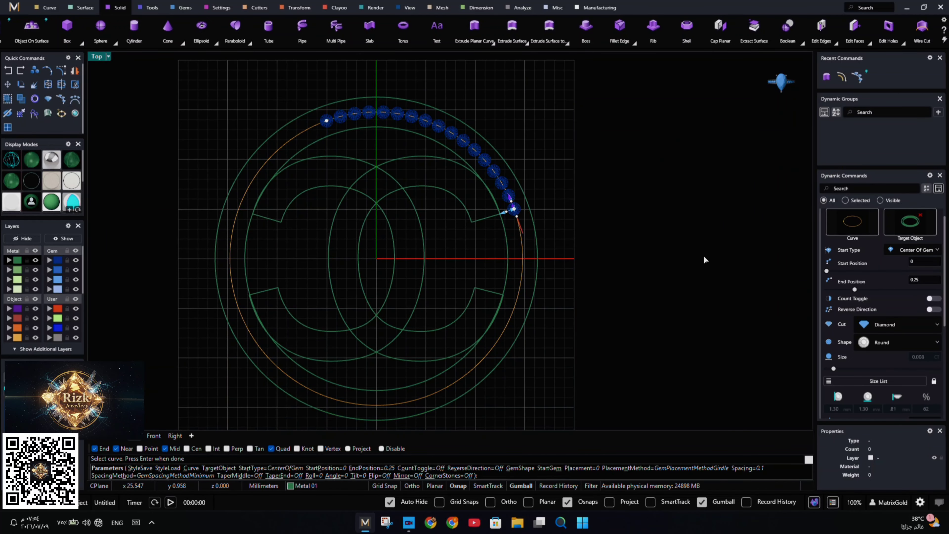
text(1)
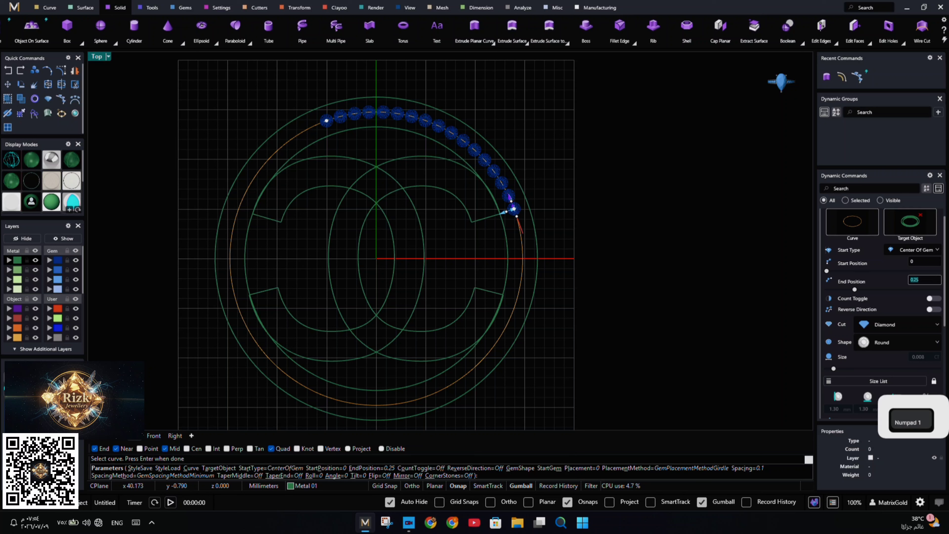
key(Return)
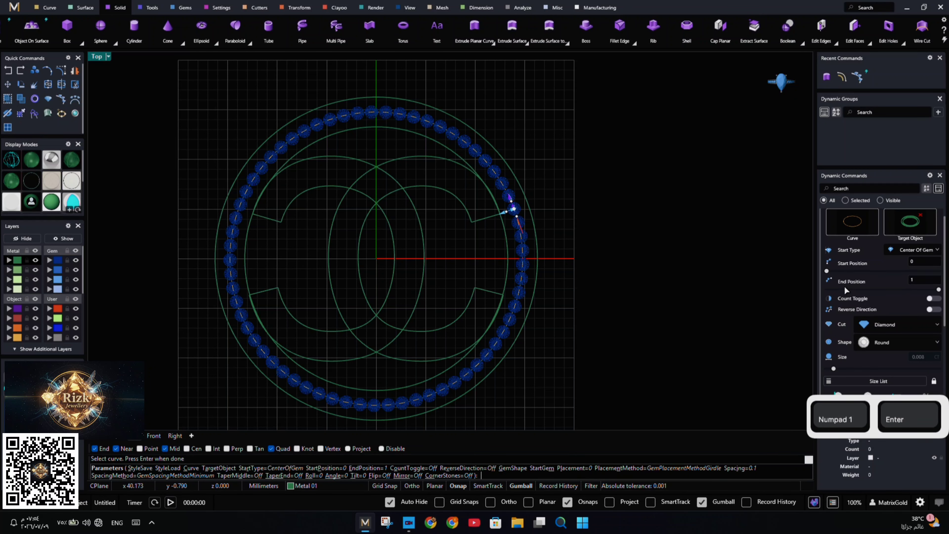
Set the round diamonds in the row to the 2.00 mm (0.03 ct) size from the size list
scroll(844, 287, down, 3)
click(831, 319)
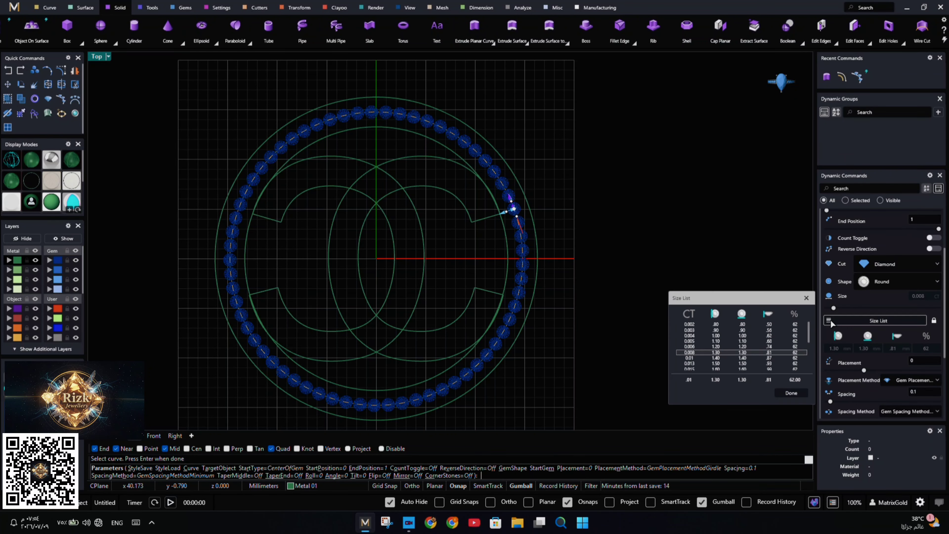
scroll(750, 357, down, 3)
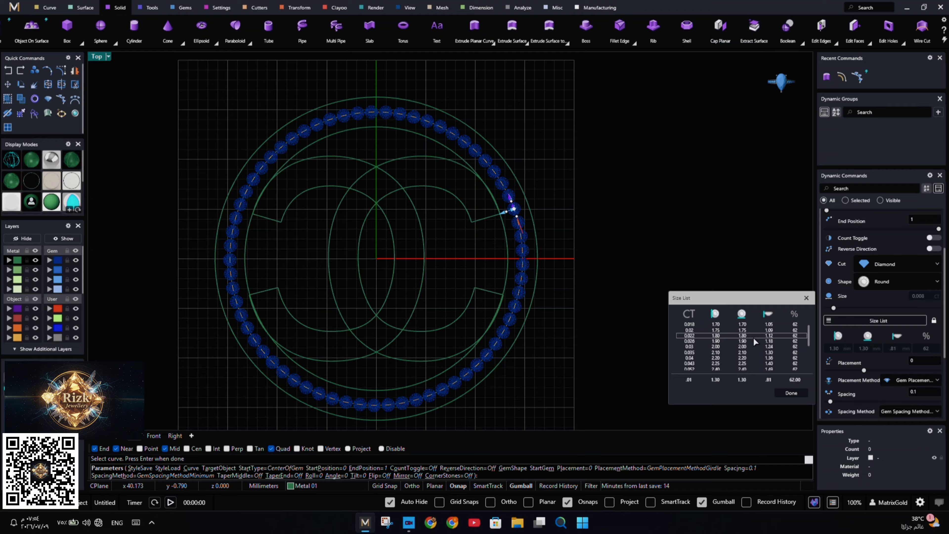
click(752, 346)
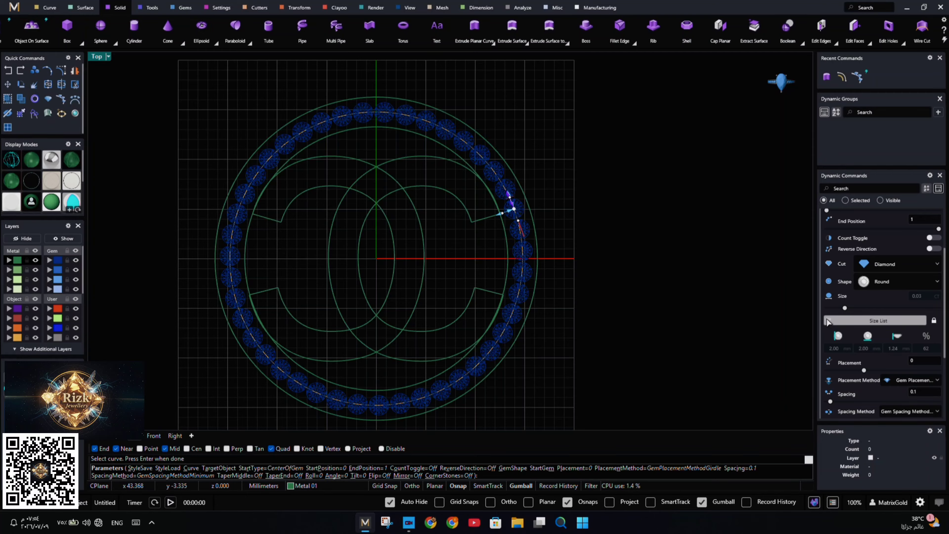
Try a gem spacing of 0.3, then set it to 0.4 and accept the row of gems
scroll(828, 320, down, 3)
scroll(828, 322, down, 2)
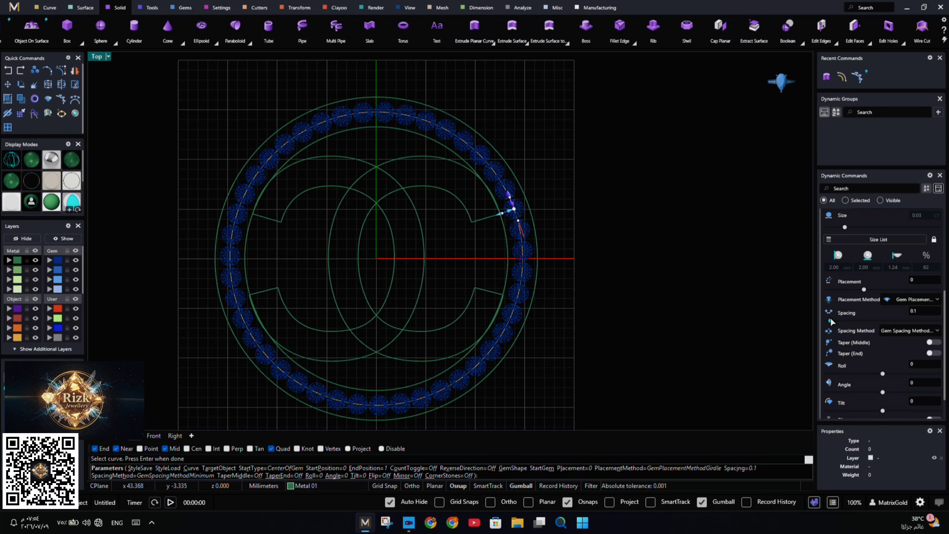
scroll(830, 319, down, 1)
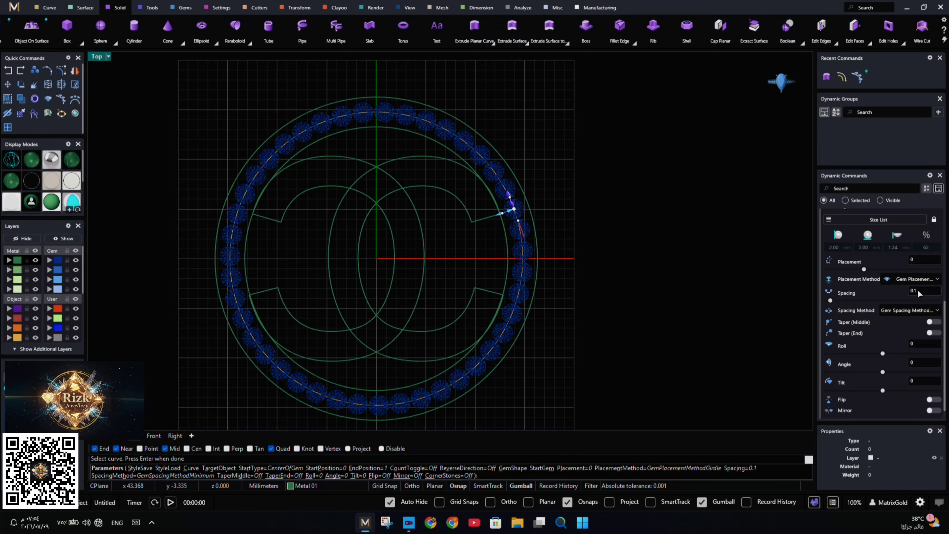
text(0.3)
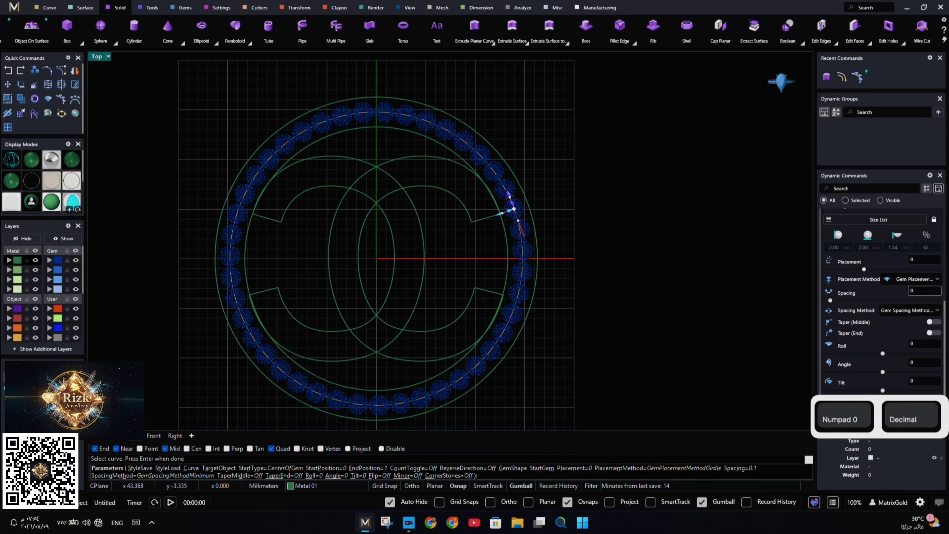
key(Return)
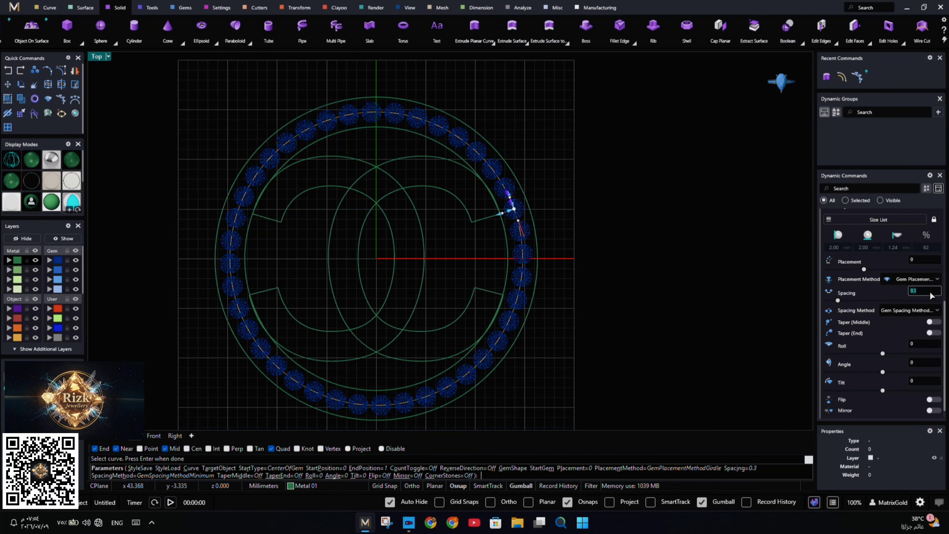
text(0.4)
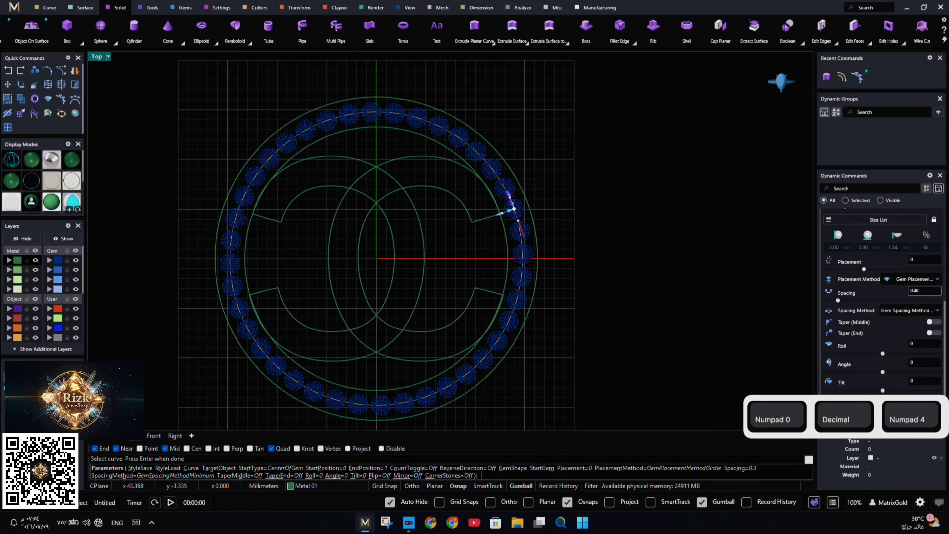
key(Return)
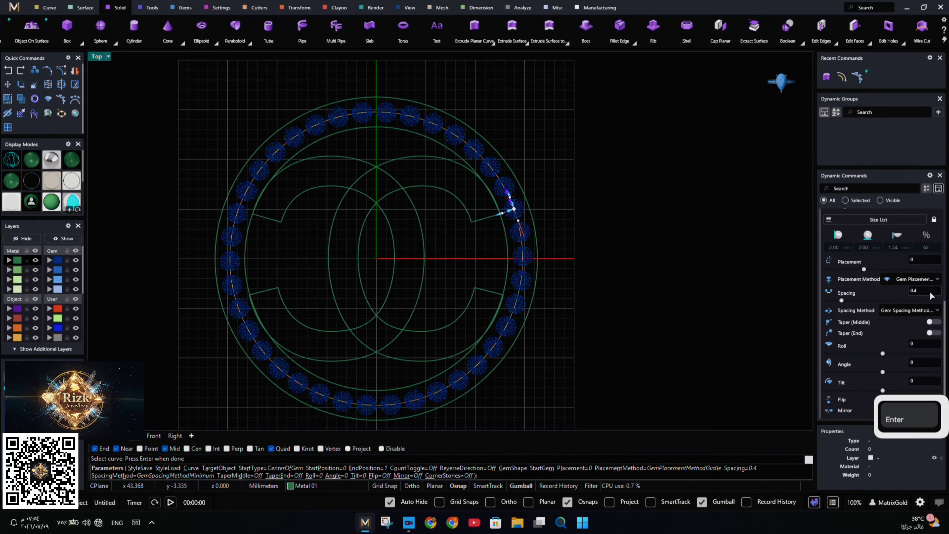
scroll(396, 112, up, 3)
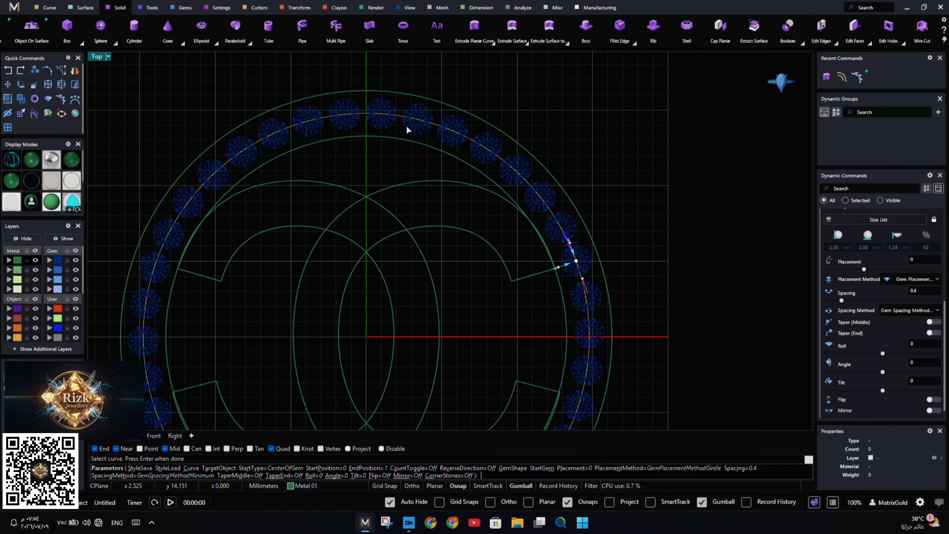
right_drag(412, 174, 415, 143)
scroll(445, 178, down, 3)
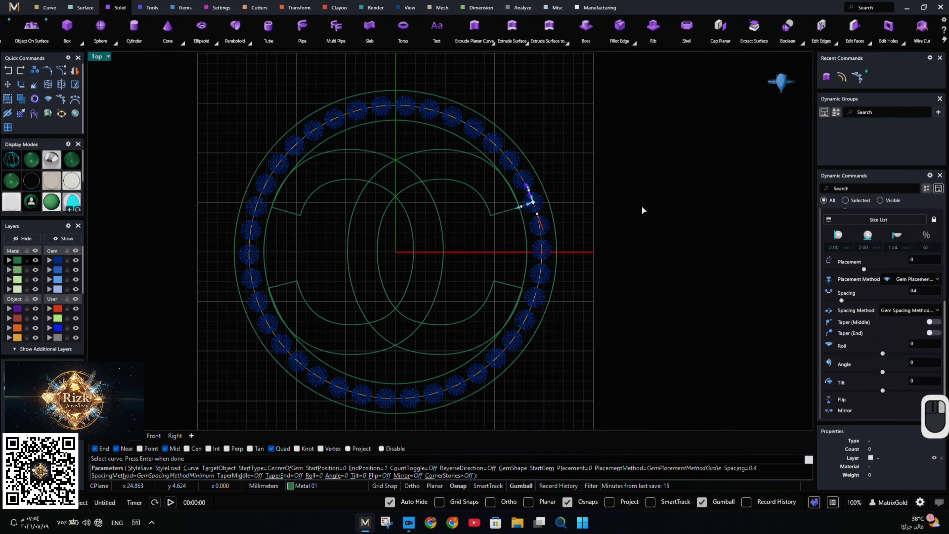
key(Return)
Maximize the Front view and move the whole gem row up 0.10 mm relative to the ring
double_click(98, 58)
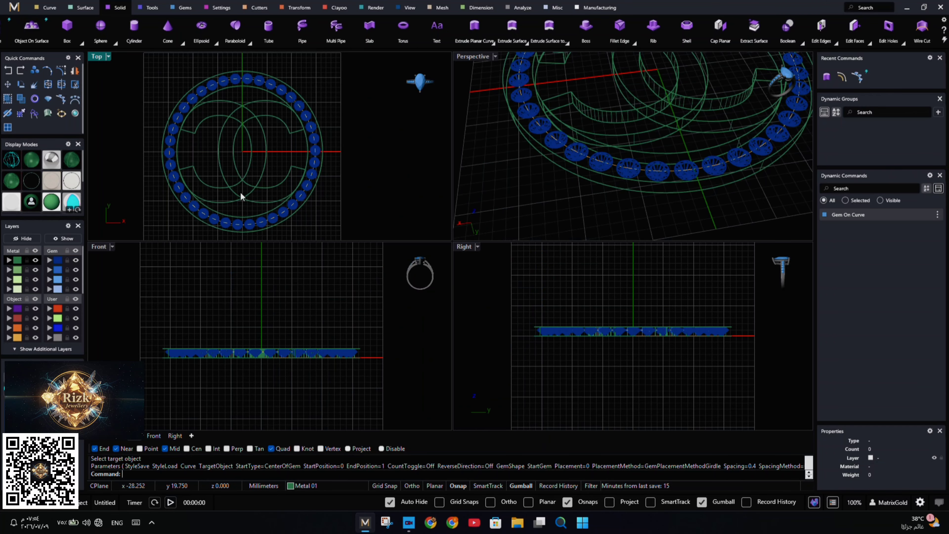
double_click(98, 247)
scroll(335, 275, up, 3)
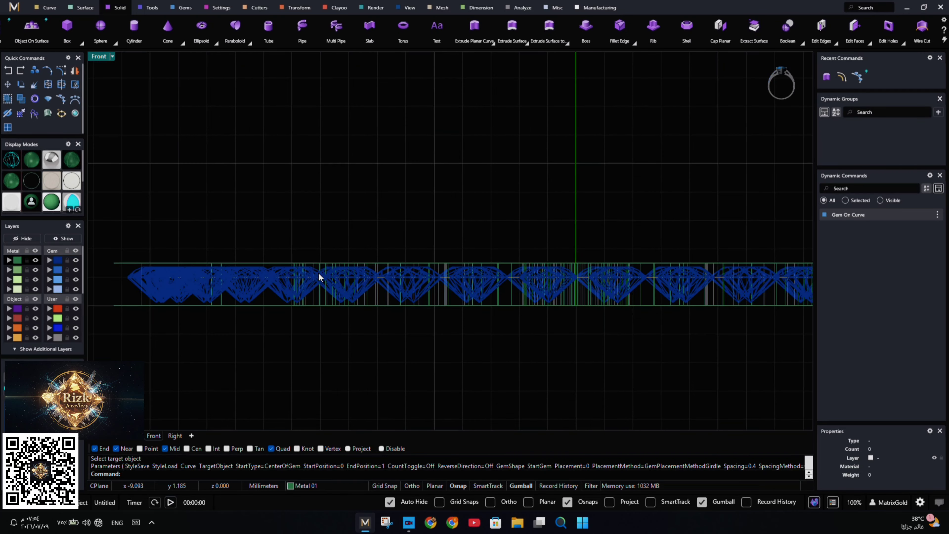
right_drag(444, 278, 433, 277)
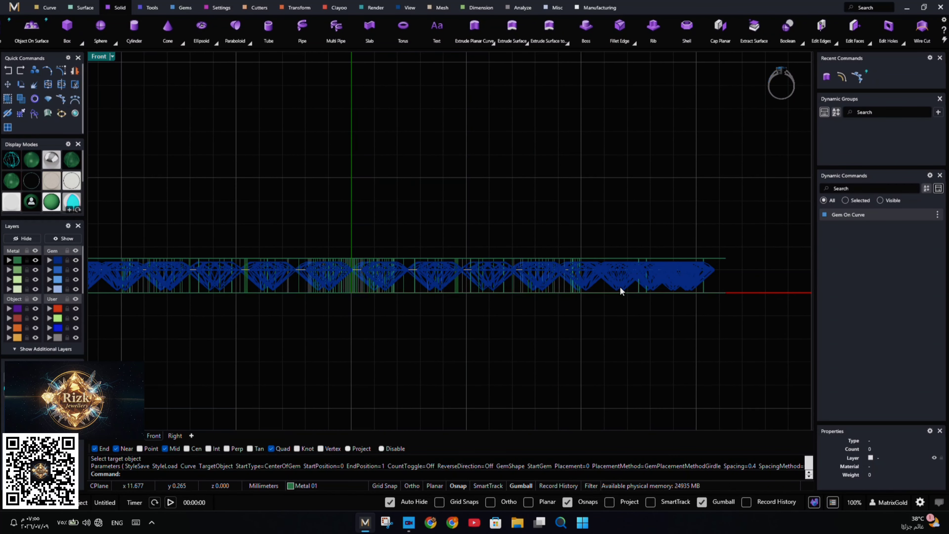
right_drag(372, 295, 407, 318)
right_drag(337, 299, 434, 310)
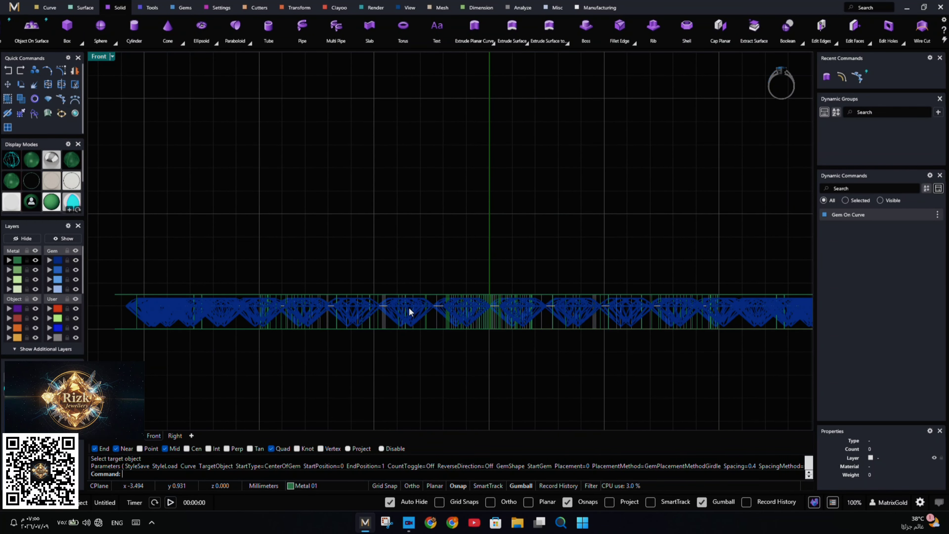
click(524, 314)
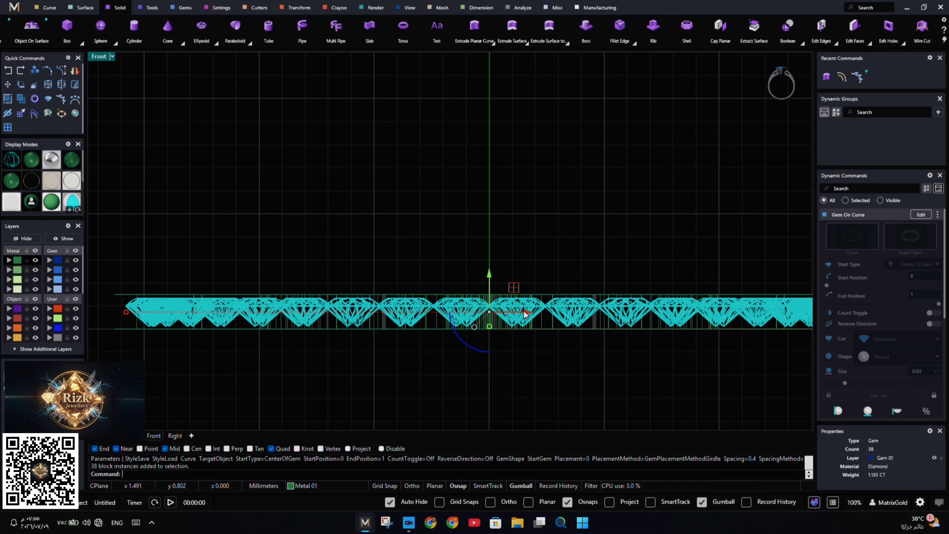
click(489, 273)
text(0.)
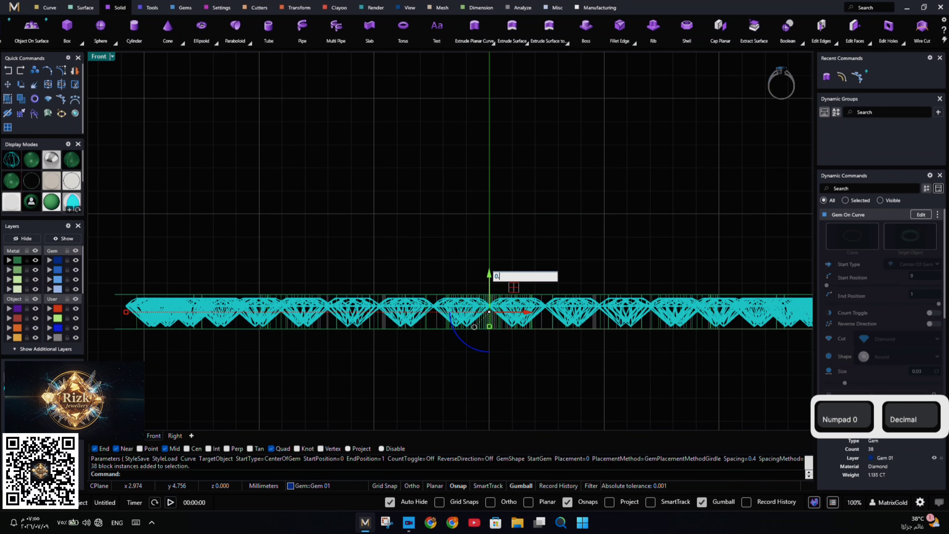
text(10)
key(Return)
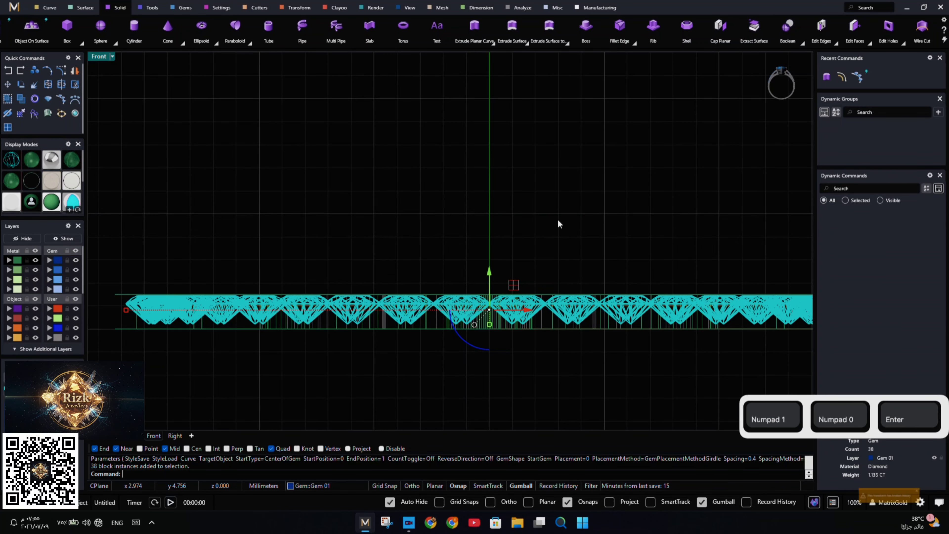
Raise the selected gem row another 0.10 mm in the Front view and deselect it
scroll(512, 298, up, 3)
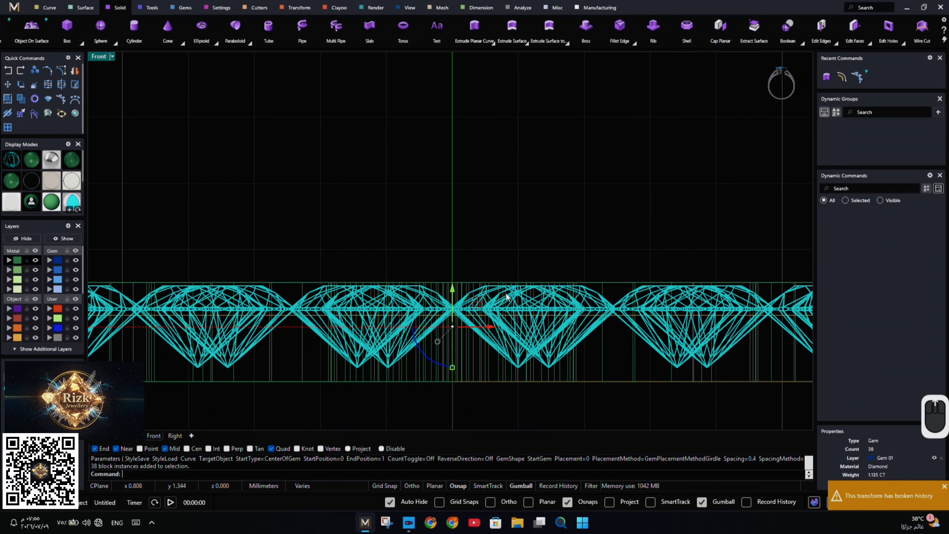
click(452, 288)
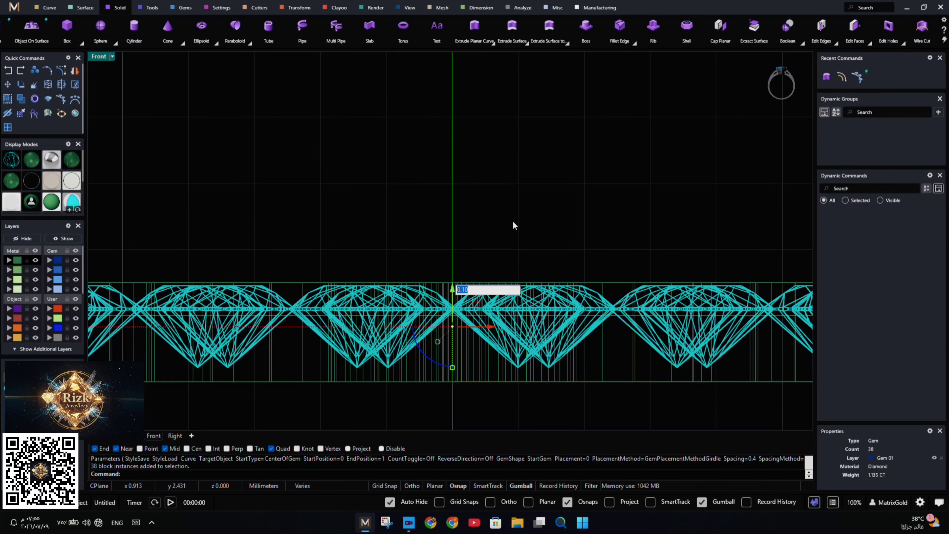
key(Return)
click(512, 224)
scroll(513, 224, down, 3)
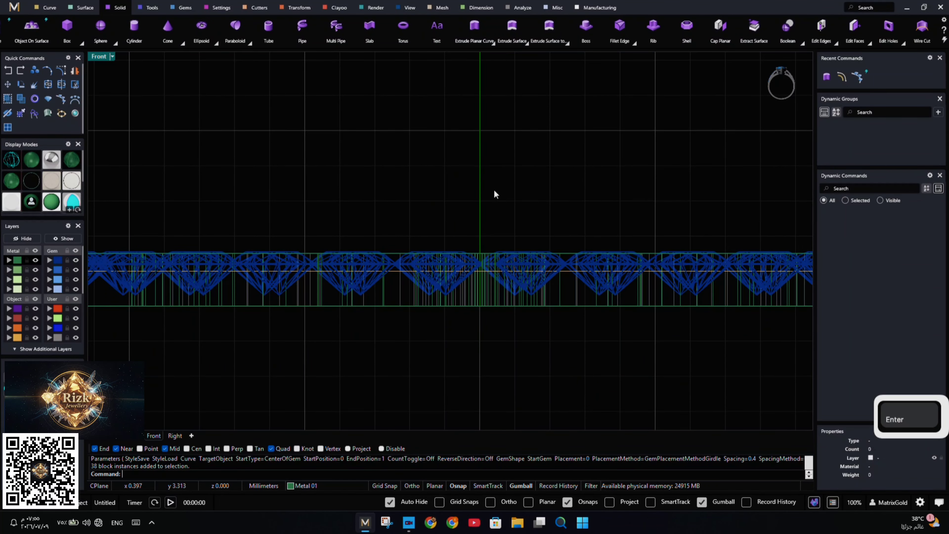
scroll(490, 187, down, 5)
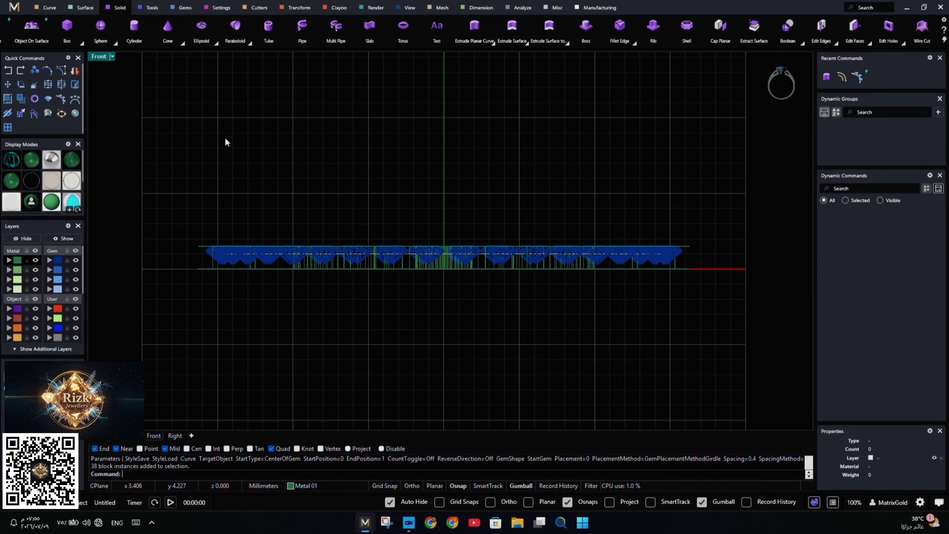
Maximize the Perspective view in shaded display and check how the gems sit in the ring's surface
double_click(102, 55)
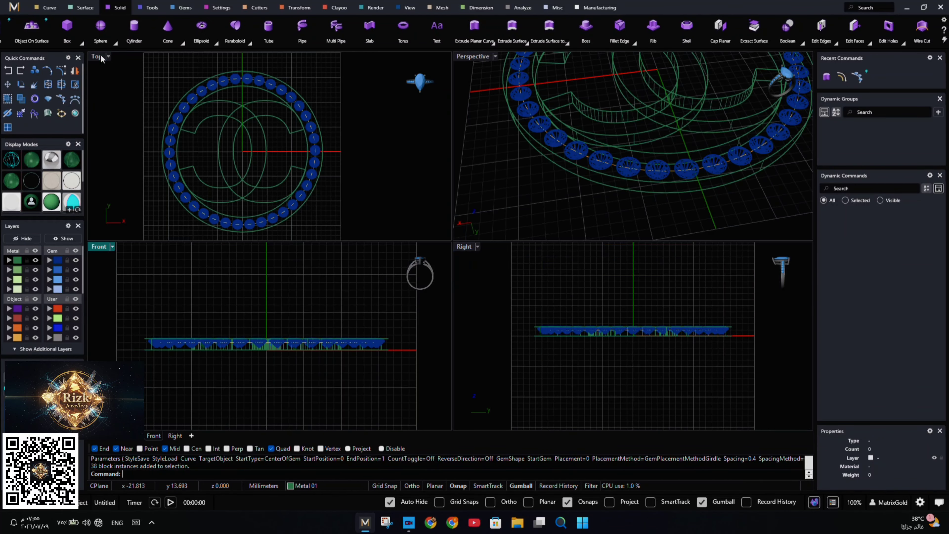
double_click(466, 55)
scroll(463, 167, down, 5)
scroll(463, 166, up, 3)
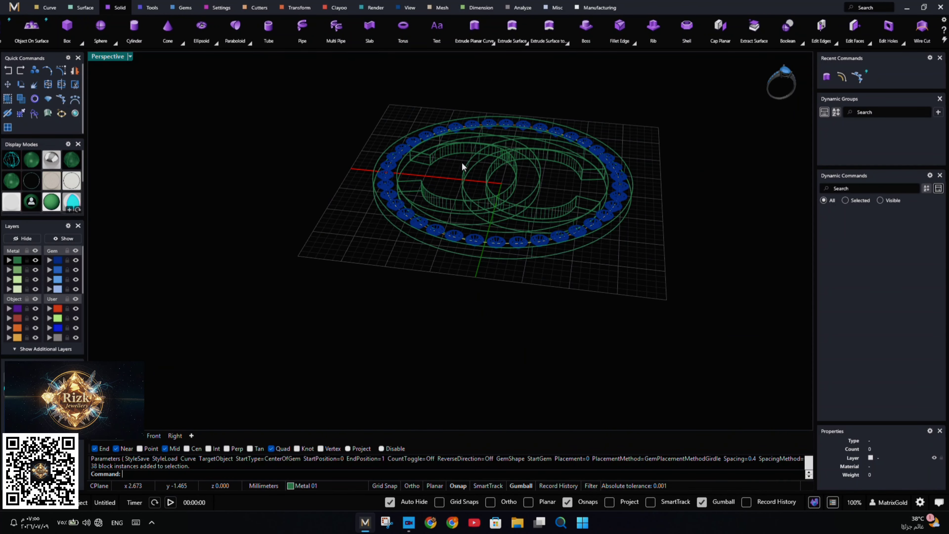
scroll(396, 201, up, 4)
click(33, 161)
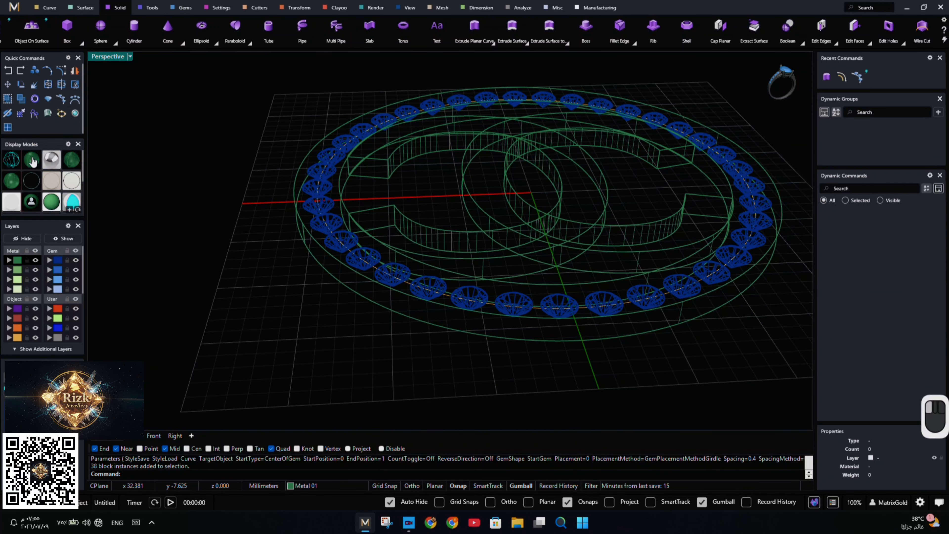
right_drag(435, 249, 485, 268)
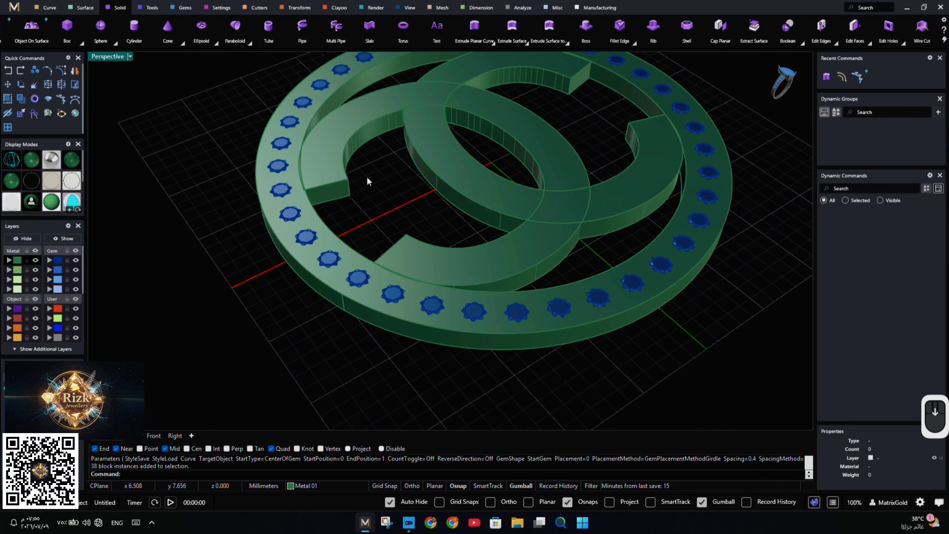
scroll(367, 180, down, 2)
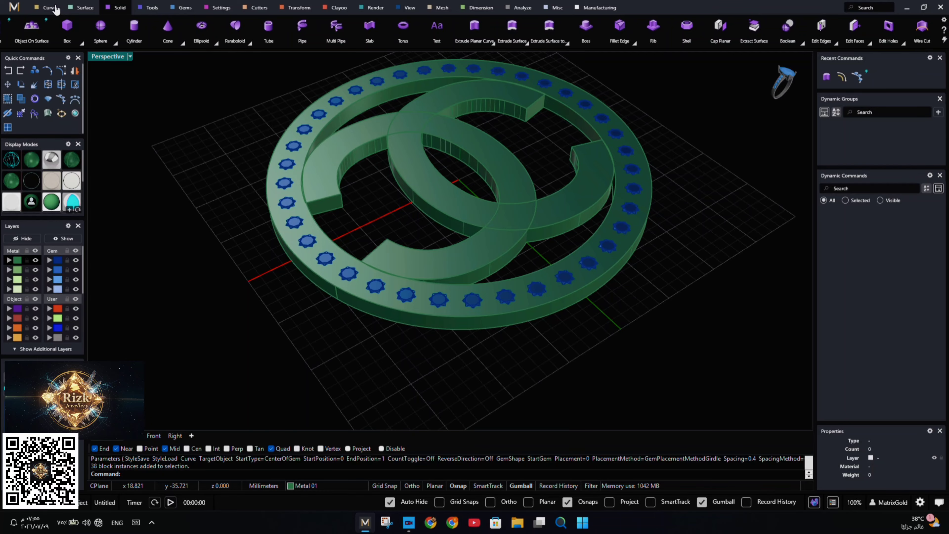
Start a Channel Cutter on the ring's row of gems and return to the four-view layout
click(251, 9)
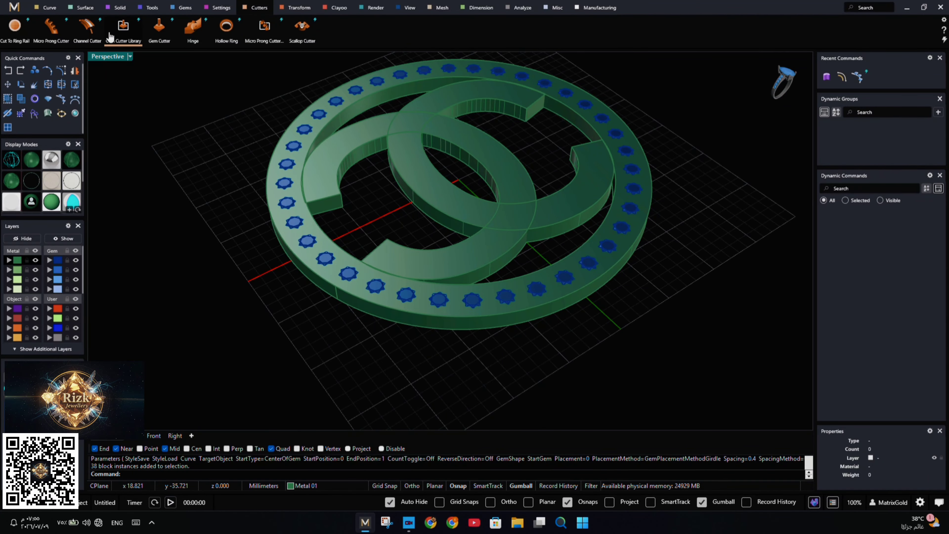
click(93, 41)
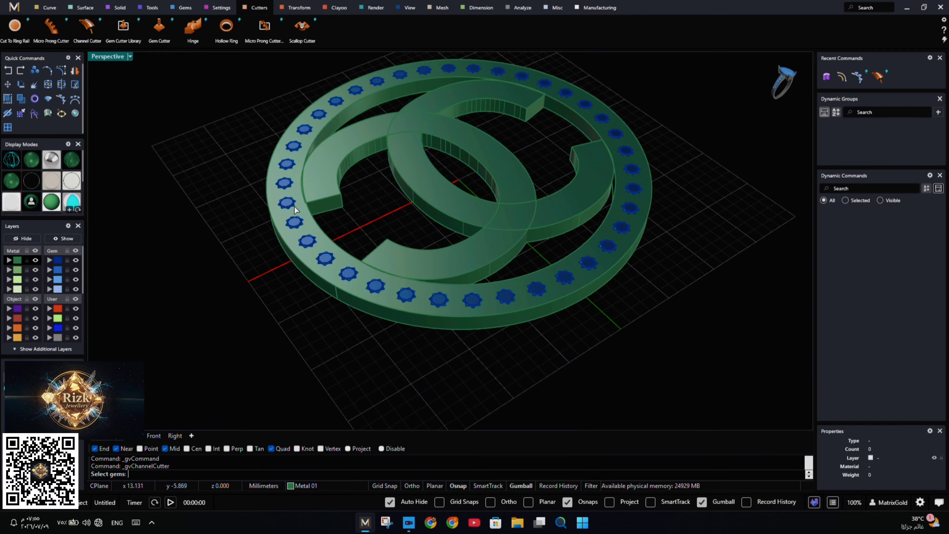
click(306, 245)
key(Return)
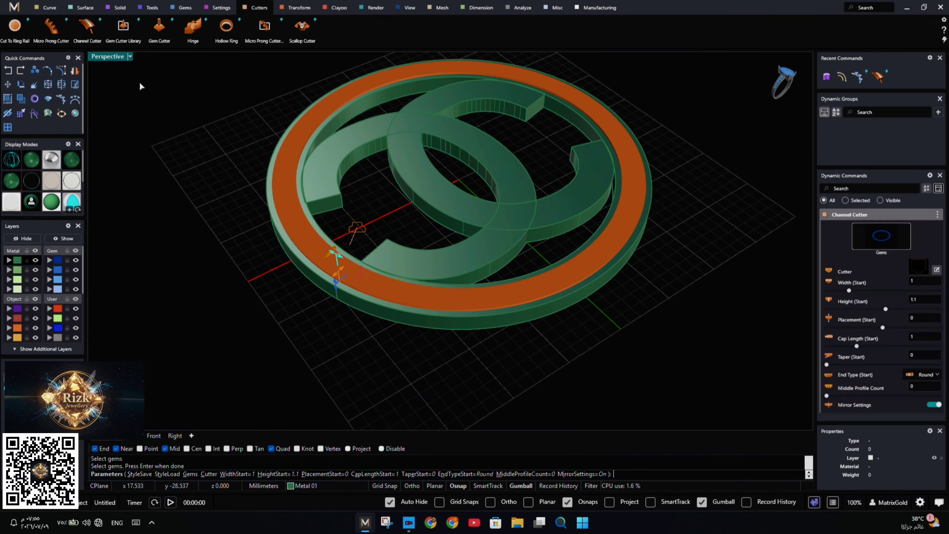
double_click(105, 57)
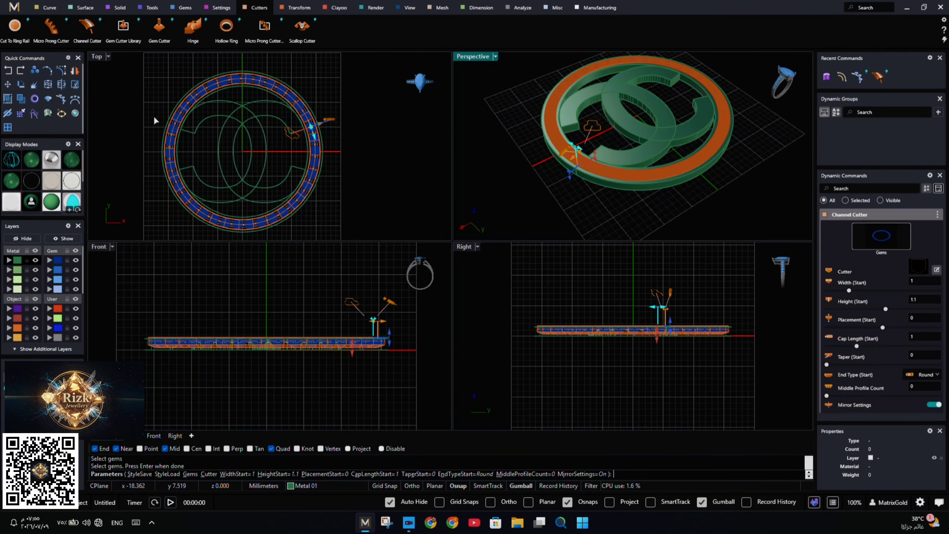
Check the channel cutter along the ring in the Top view and set its profile to Channel 03
double_click(95, 56)
scroll(341, 119, up, 5)
scroll(312, 167, down, 6)
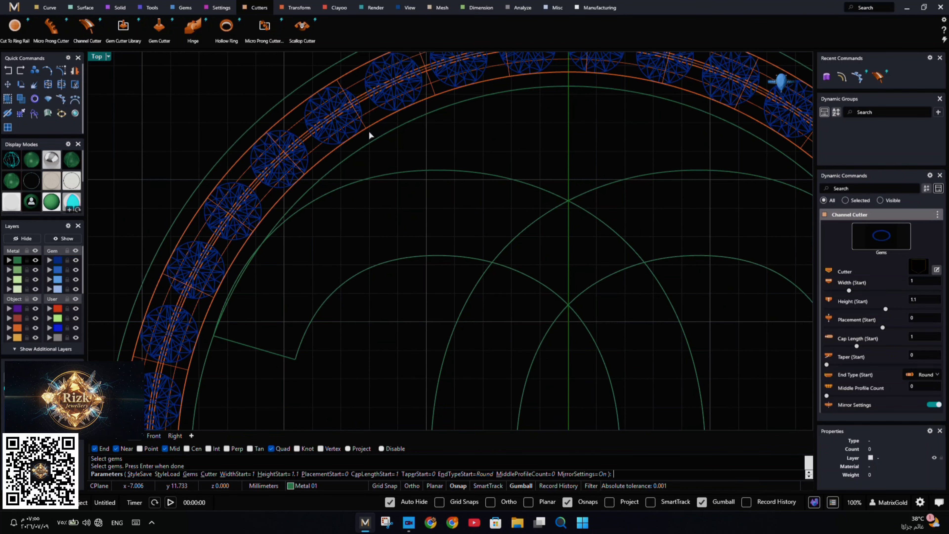
right_drag(313, 176, 296, 212)
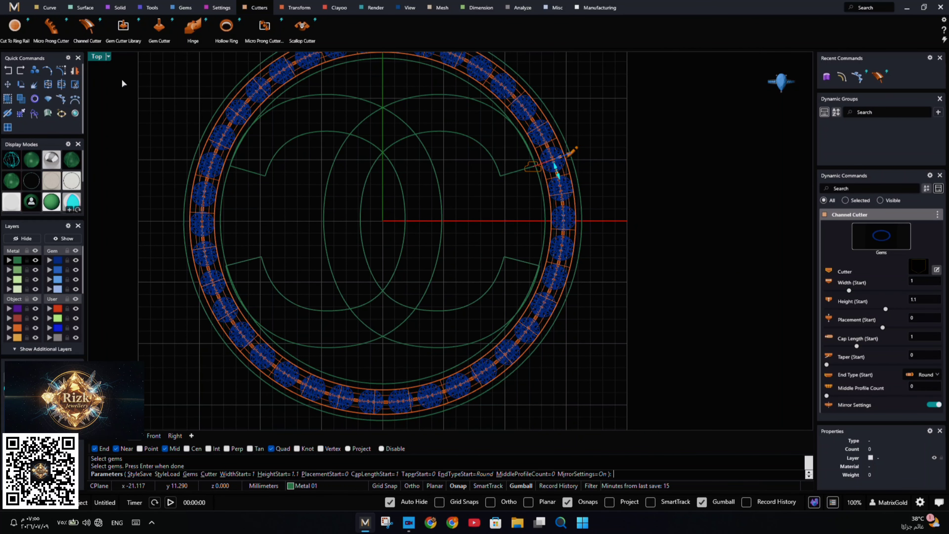
double_click(95, 56)
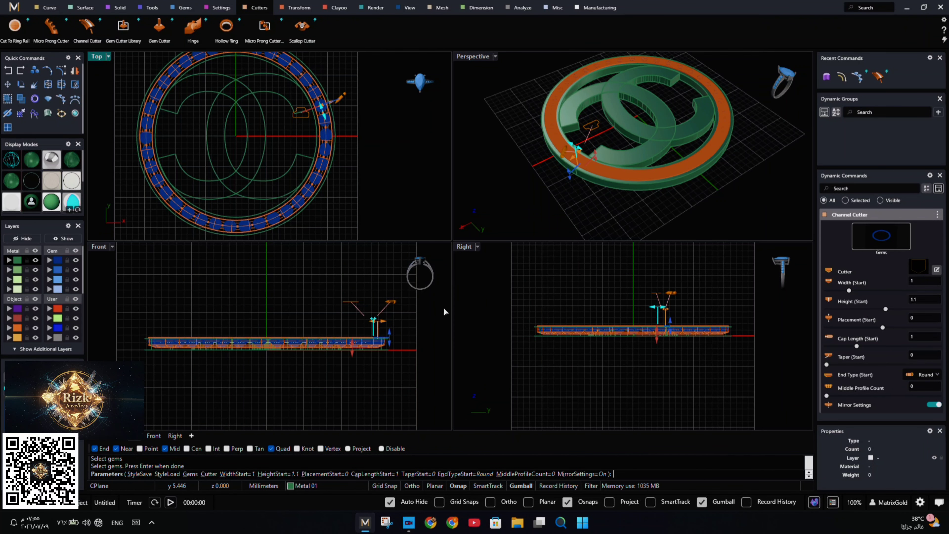
click(918, 269)
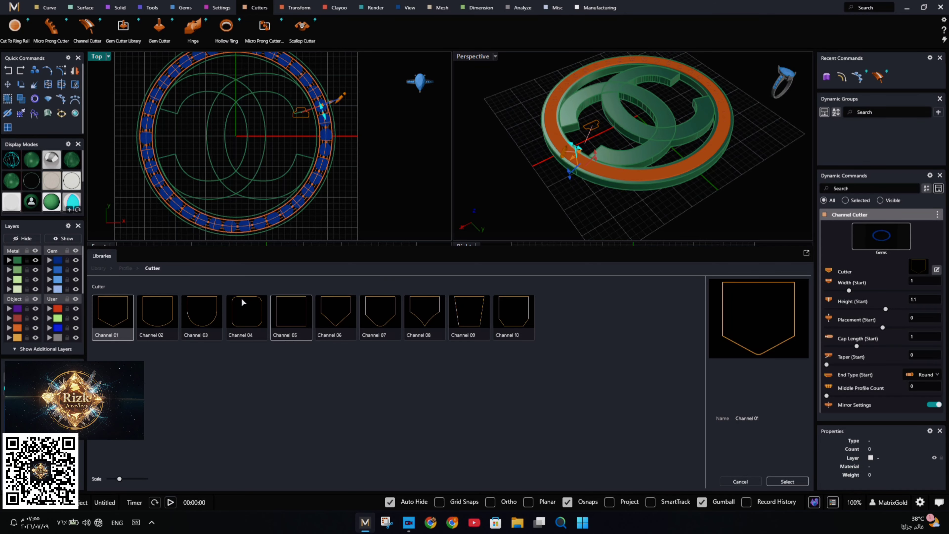
click(209, 324)
double_click(208, 324)
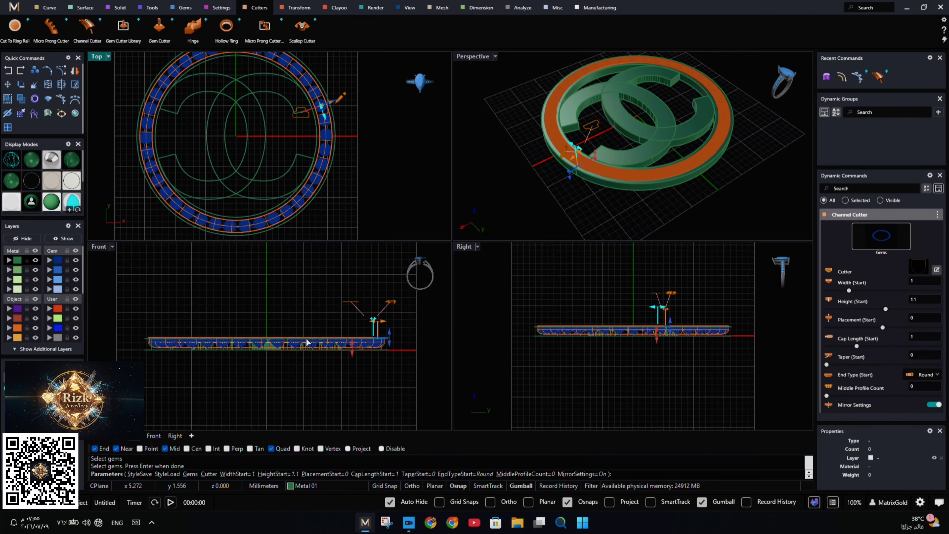
Set the channel cutter's start placement to 0.5 so it sits higher over the gems, and finish the cutter
scroll(307, 342, up, 5)
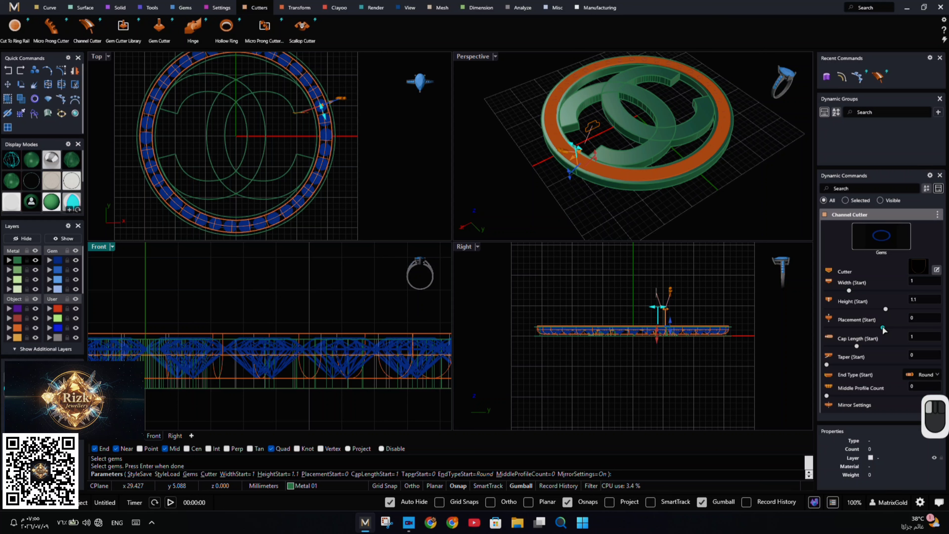
drag(882, 328, 904, 327)
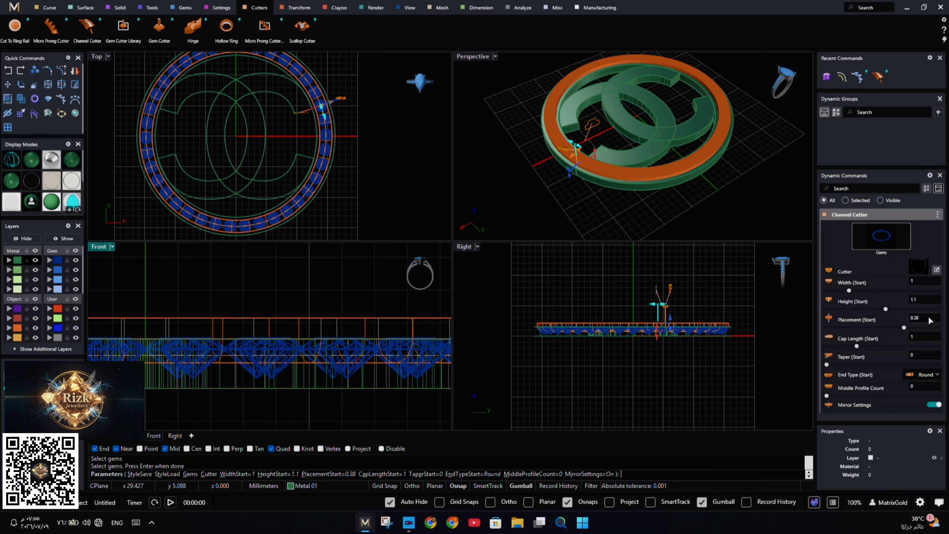
click(931, 319)
text(0.50)
key(Return)
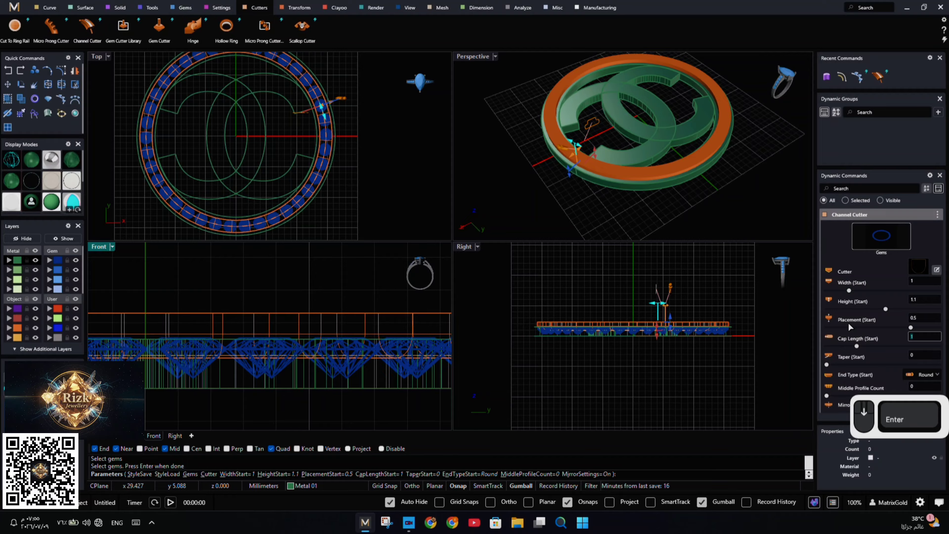
scroll(284, 323, down, 5)
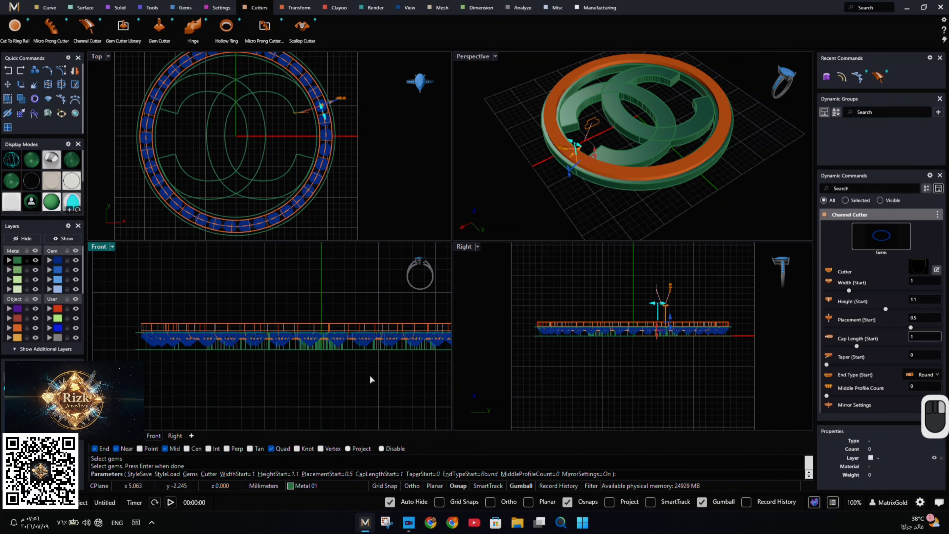
right_drag(370, 375, 298, 363)
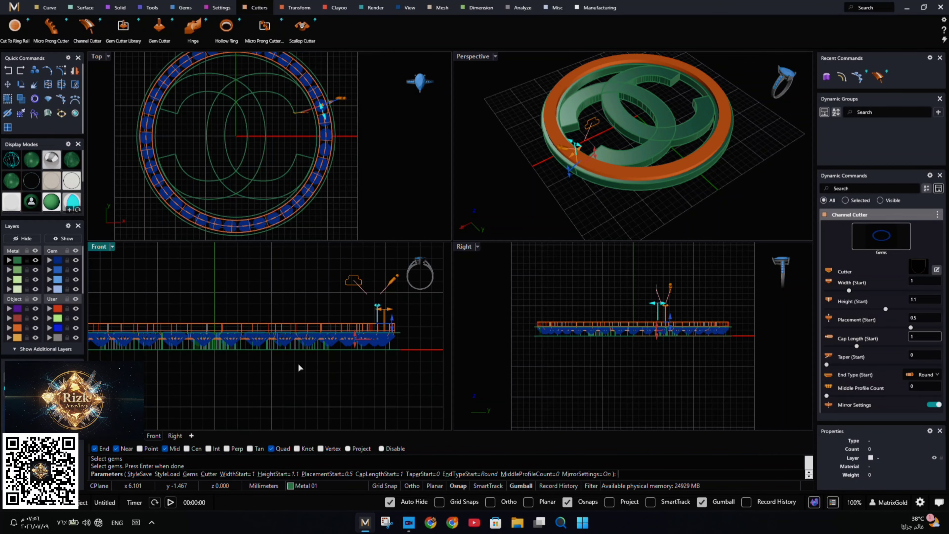
right_click(314, 364)
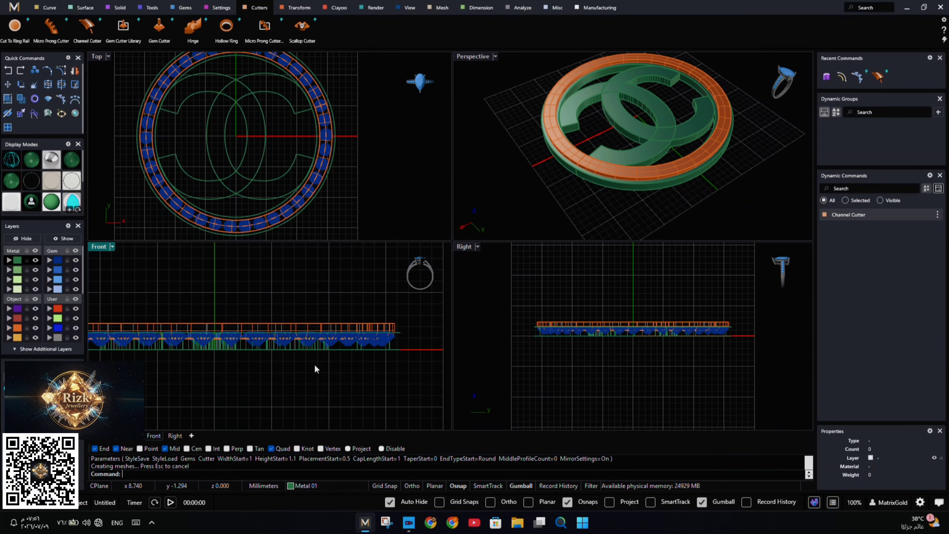
Create Gem Cutters for all the gems in the ring's row with the default settings
click(160, 37)
scroll(296, 204, up, 3)
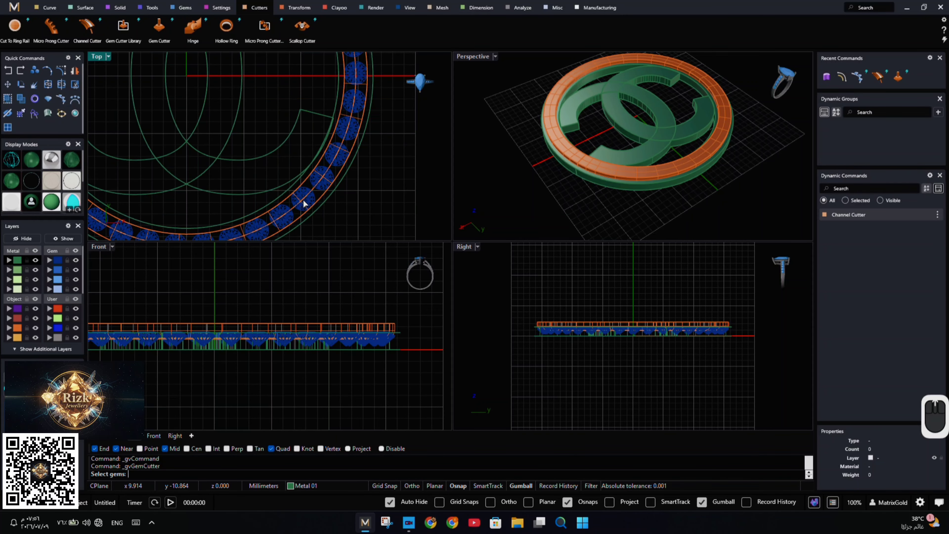
click(303, 202)
right_click(373, 215)
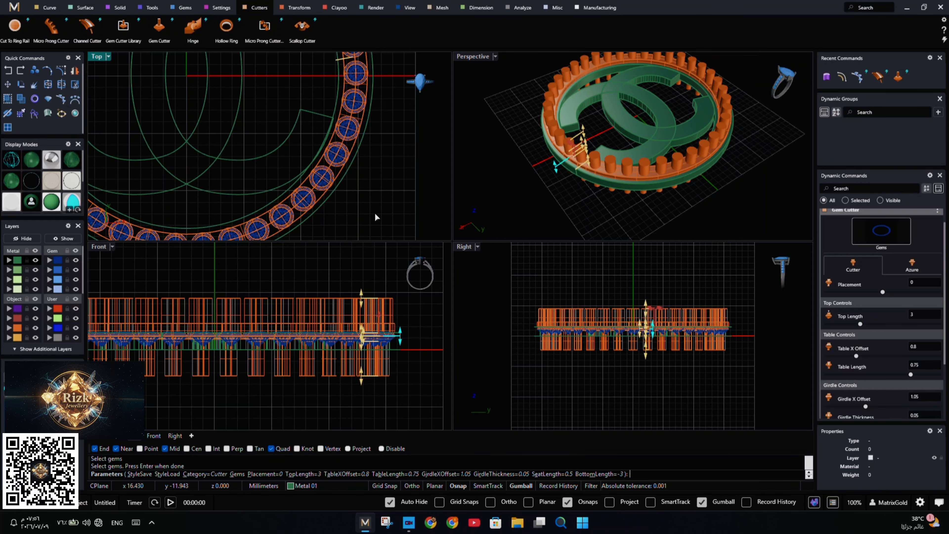
right_click(393, 200)
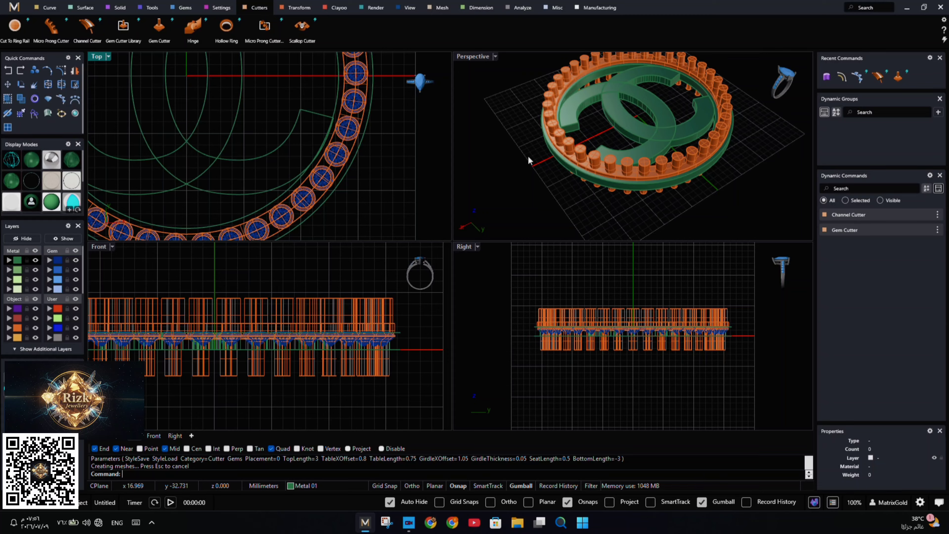
click(120, 9)
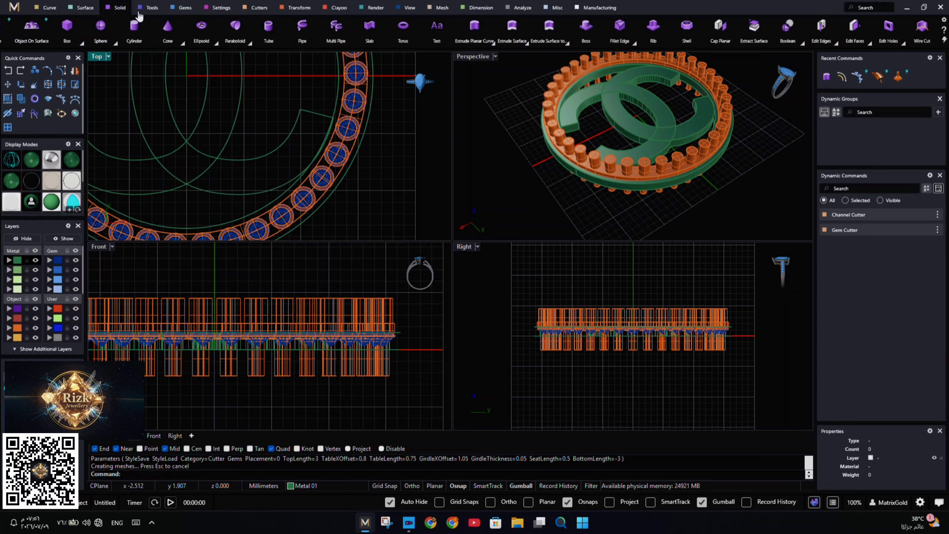
click(803, 48)
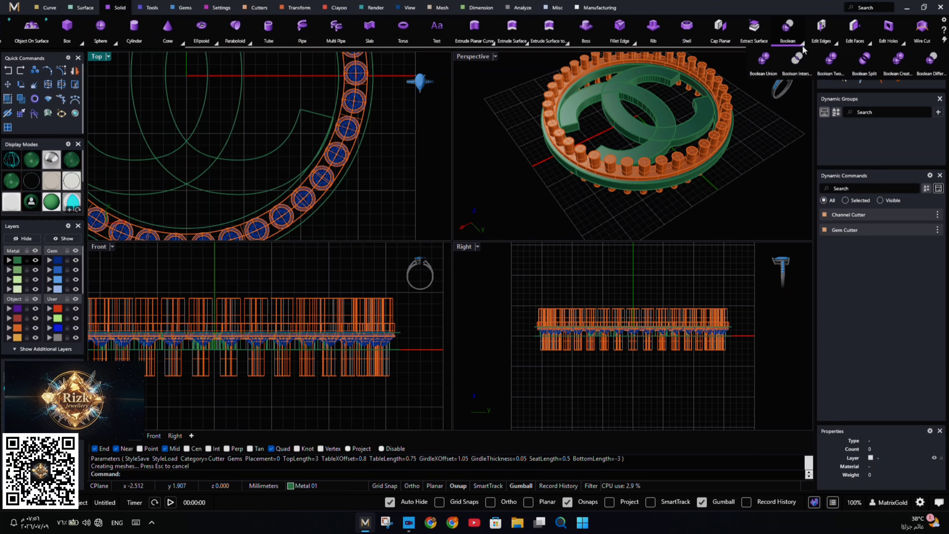
click(932, 73)
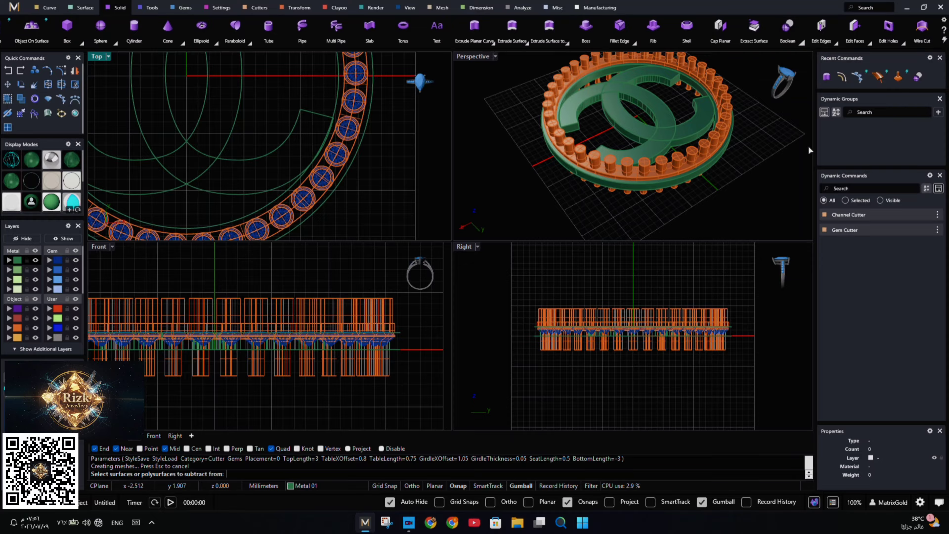
click(698, 174)
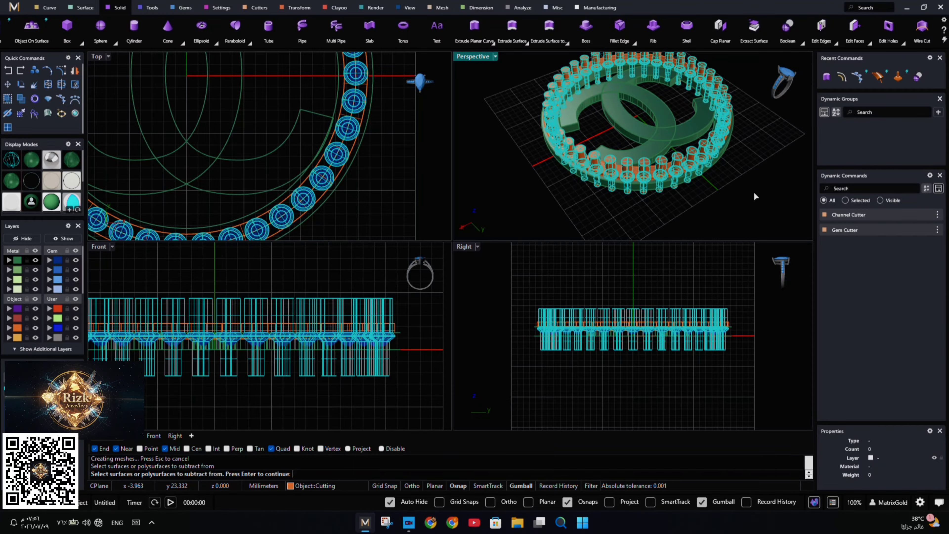
key(Escape)
Subtract all the channel and gem cutters from the outer metal ring with a Boolean Difference in the enlarged Perspective view
double_click(479, 54)
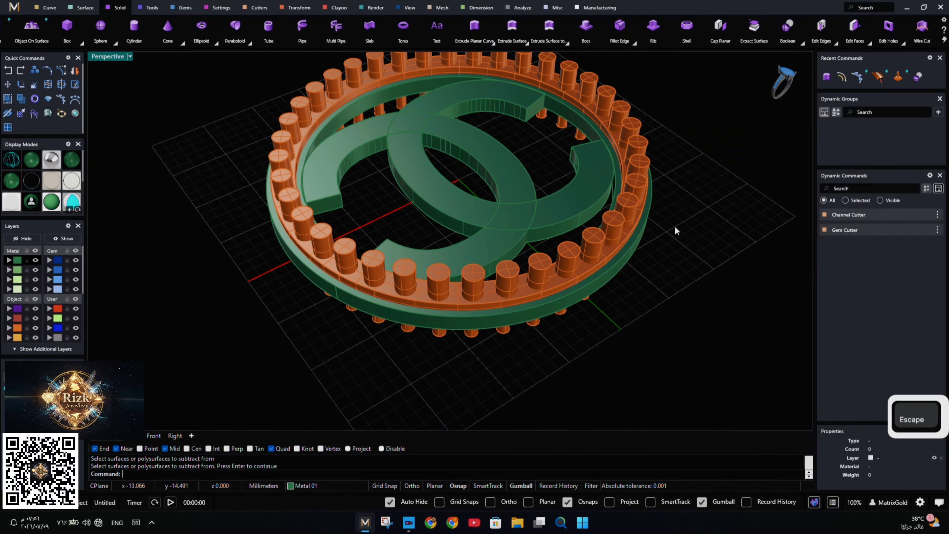
right_drag(675, 226, 658, 238)
scroll(657, 239, up, 6)
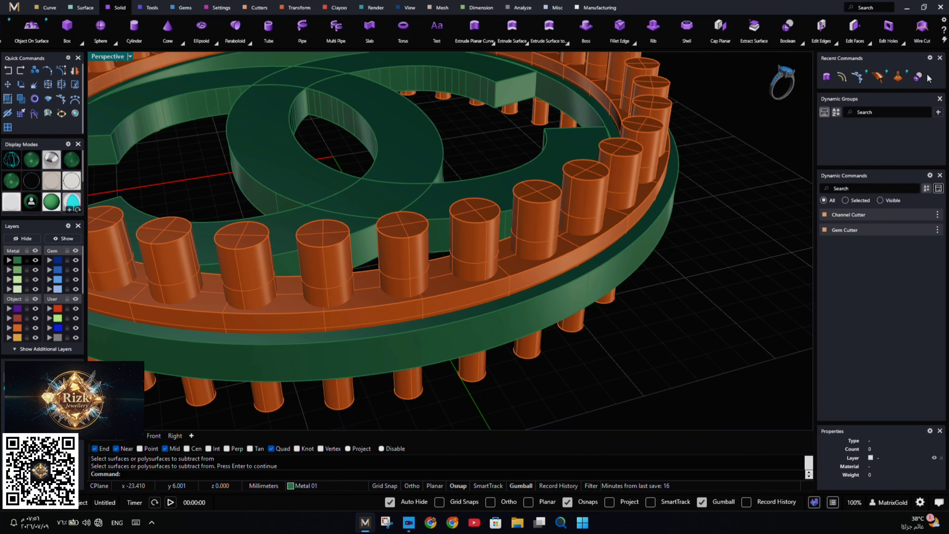
click(917, 82)
click(648, 260)
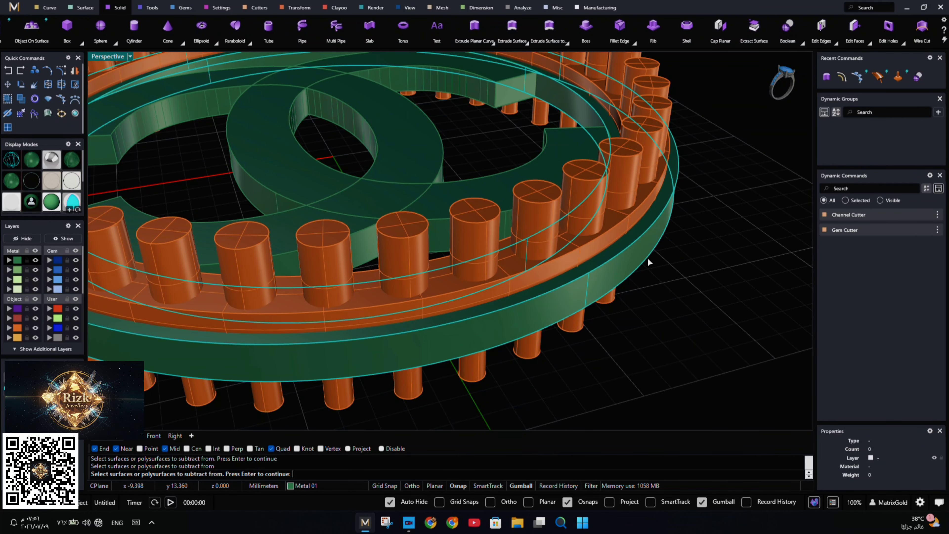
key(Return)
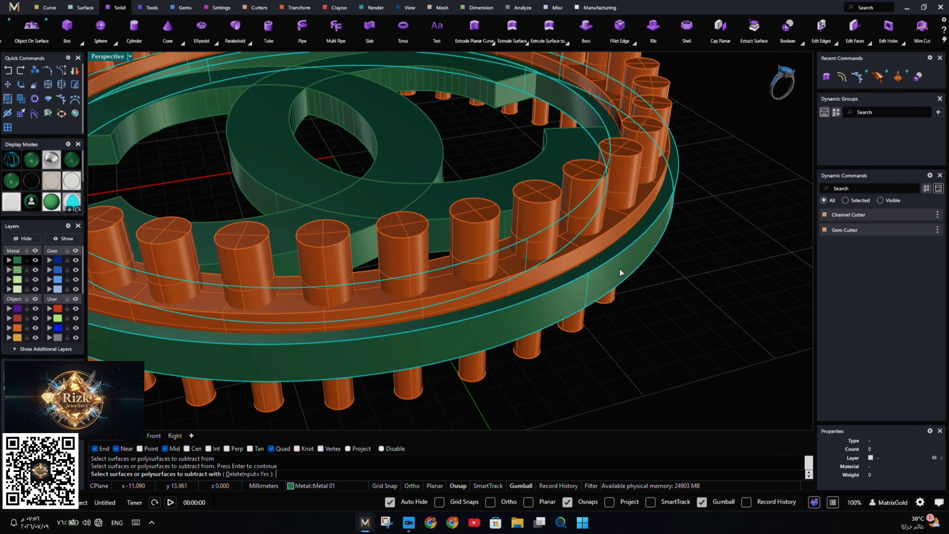
click(21, 329)
key(Return)
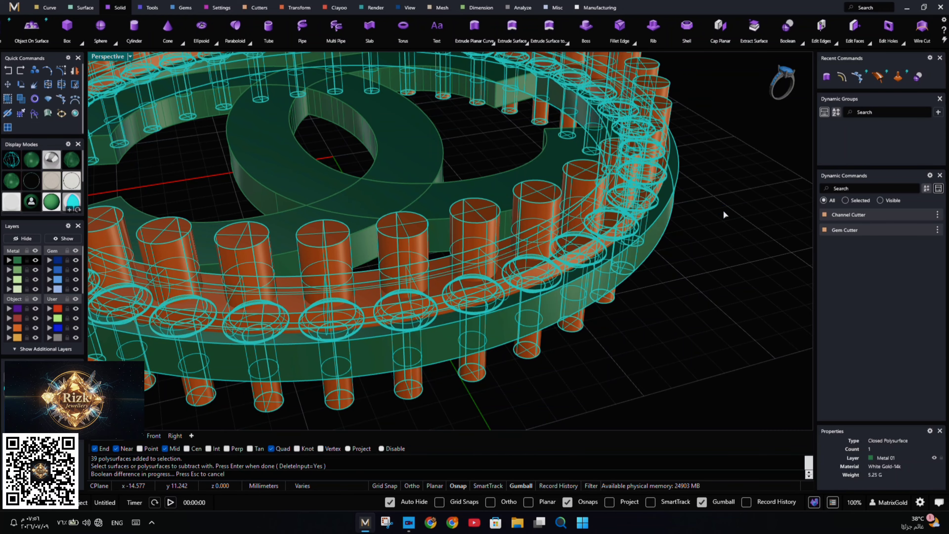
Inspect the cut channel and gem seats around the ring, hiding the Gem 01 layer briefly and showing it again
right_drag(633, 216, 676, 244)
scroll(644, 229, down, 3)
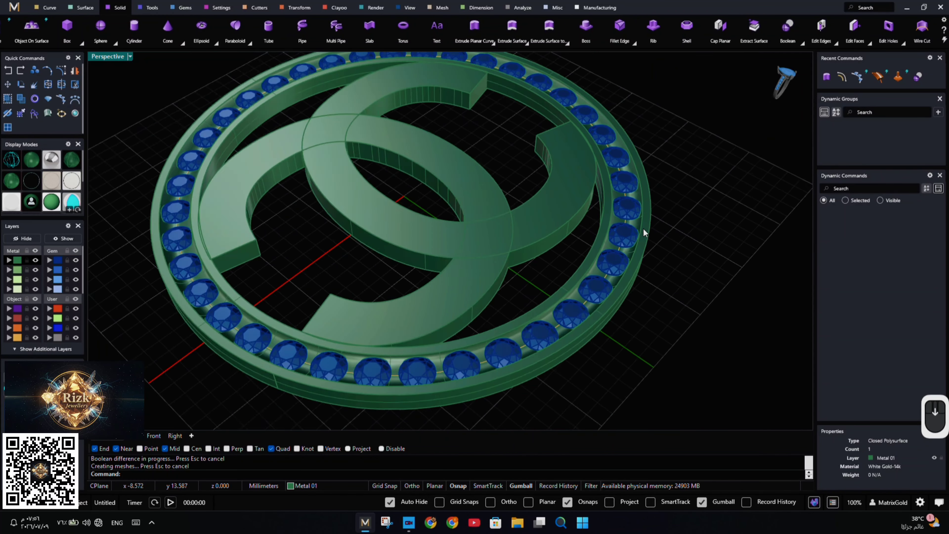
scroll(643, 228, down, 2)
right_drag(484, 303, 309, 242)
scroll(309, 242, up, 4)
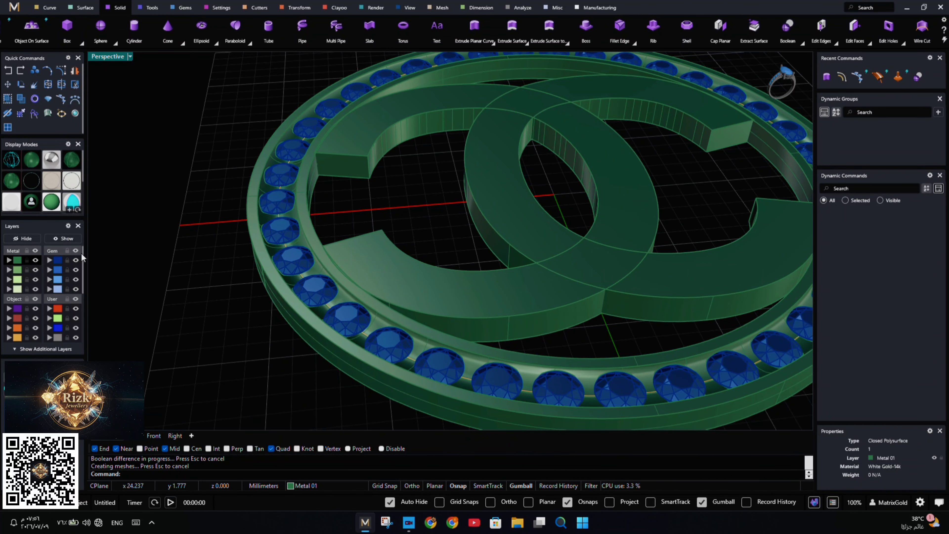
click(76, 260)
right_drag(362, 193, 358, 183)
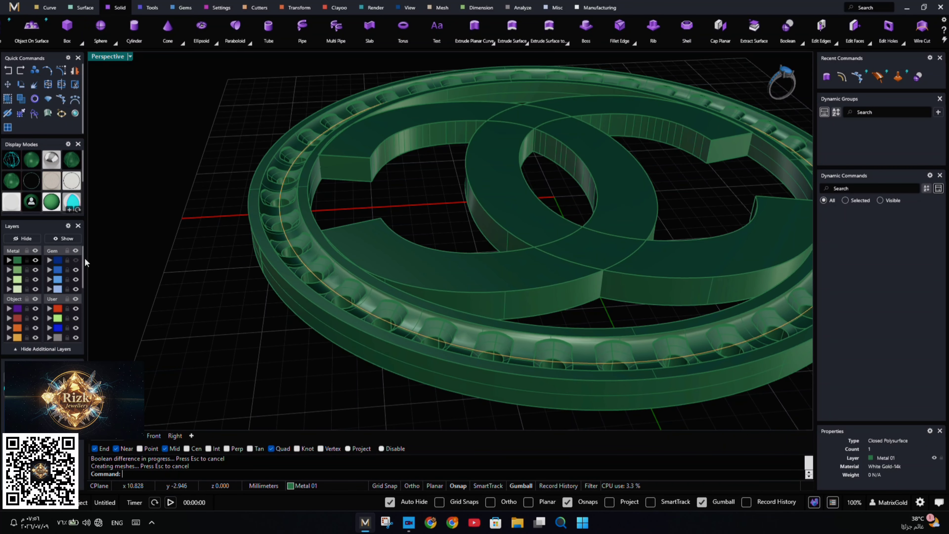
click(76, 262)
right_drag(355, 240, 507, 258)
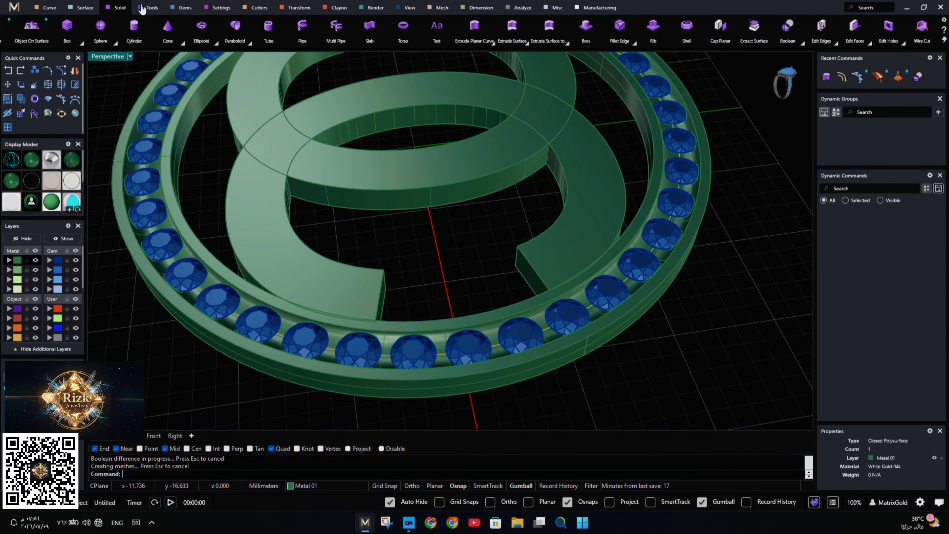
Start a Prong Placer on the ring's whole row of gems
click(151, 10)
click(220, 8)
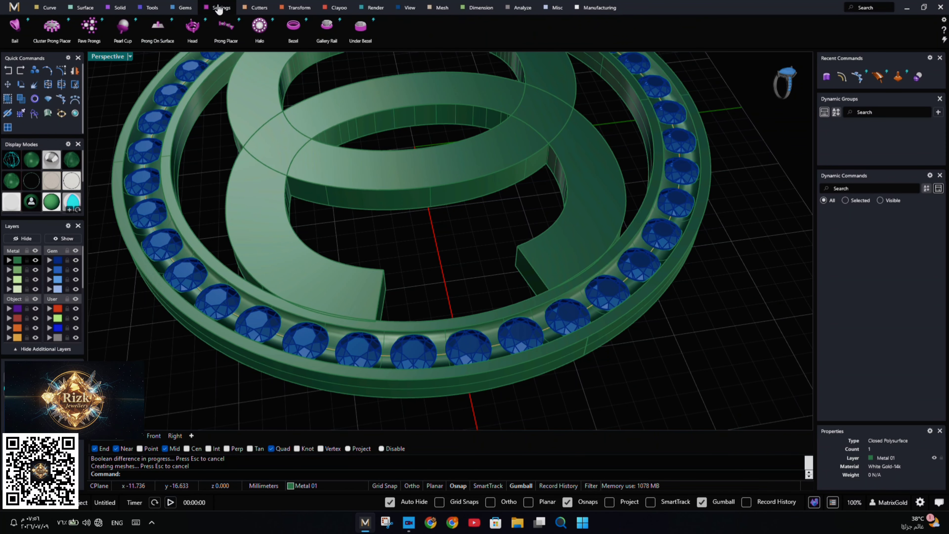
click(226, 36)
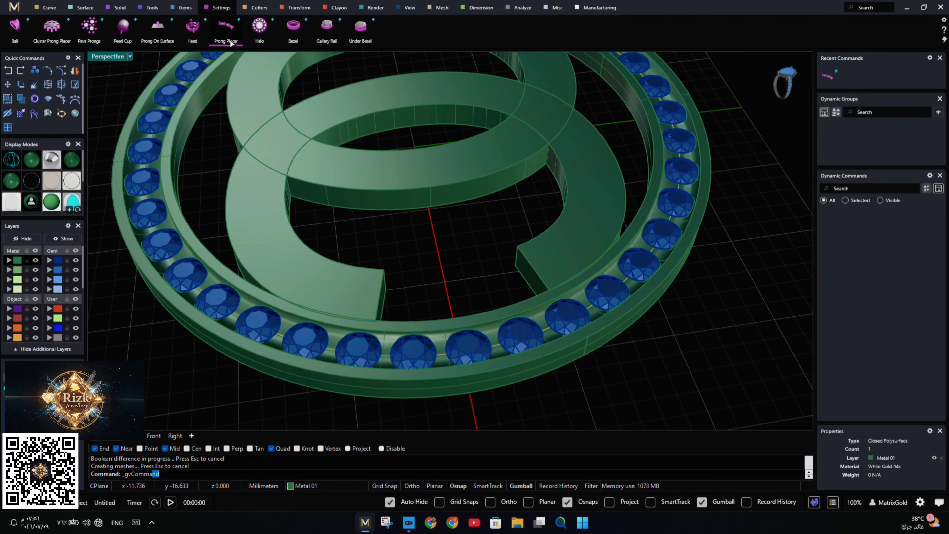
click(177, 268)
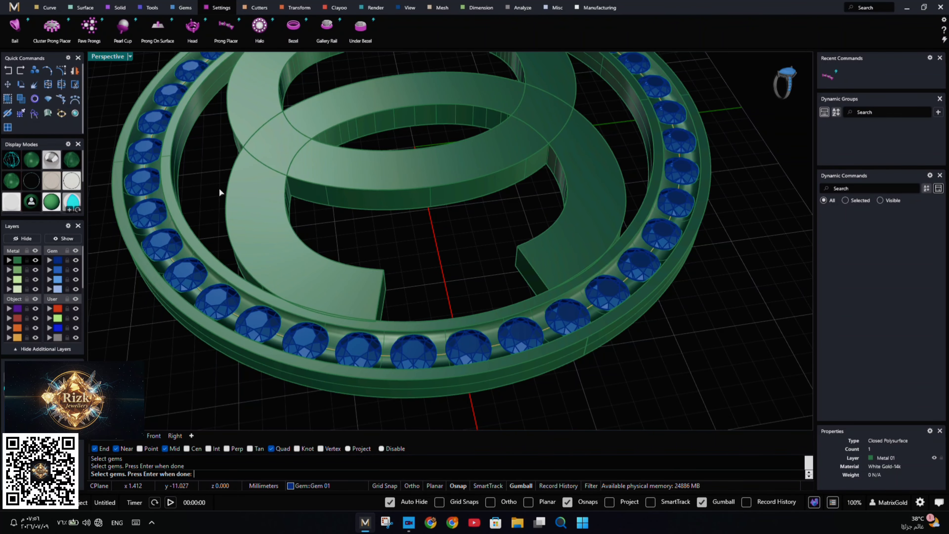
key(Return)
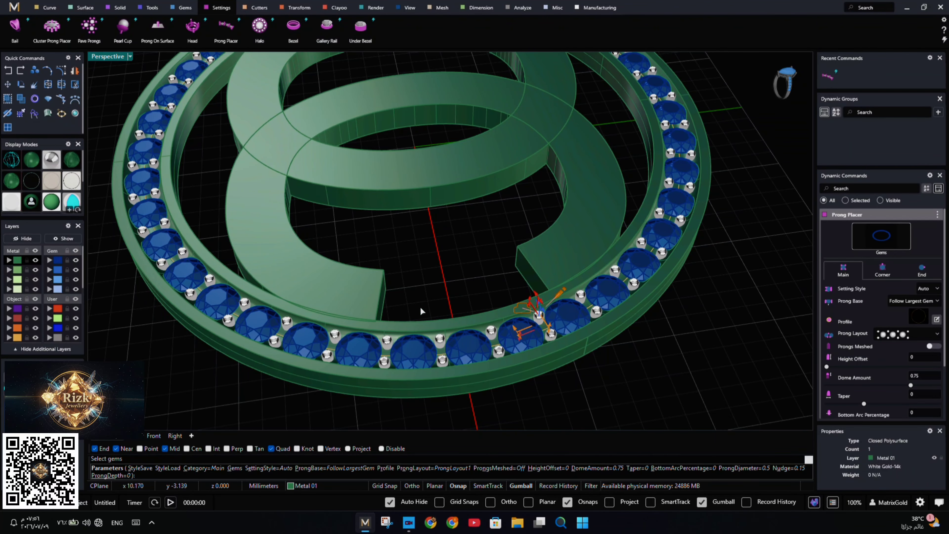
Check the prongs between the gems up close and set their height offset to 0.2
scroll(403, 348, up, 6)
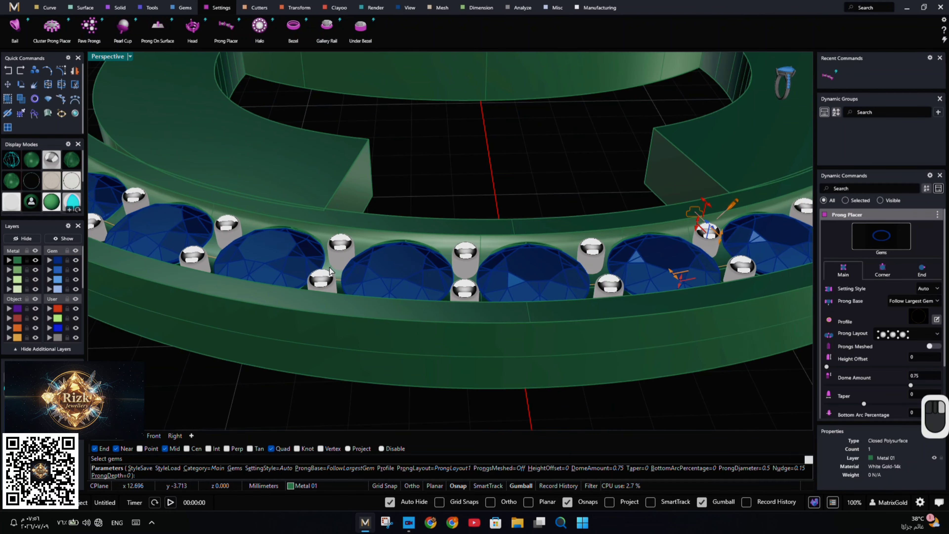
scroll(329, 267, up, 1)
scroll(423, 250, up, 2)
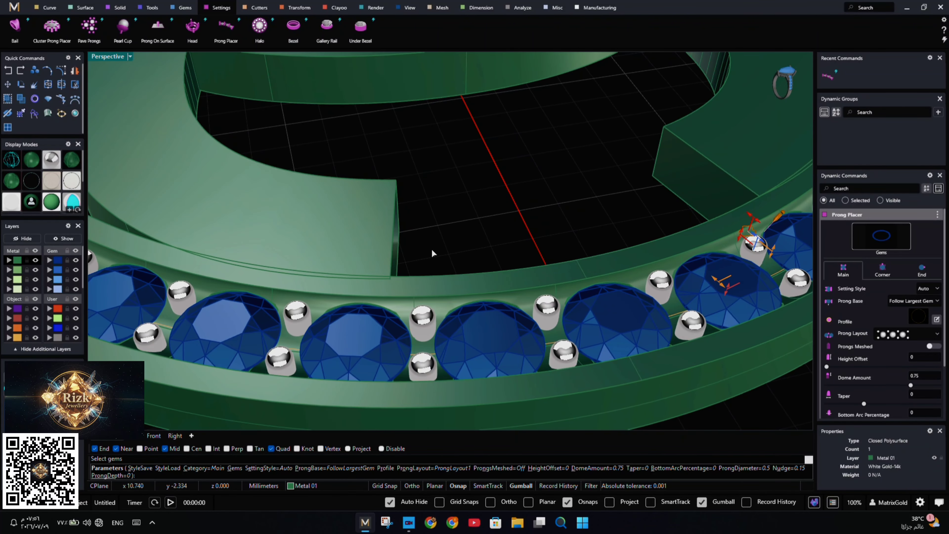
scroll(859, 340, down, 2)
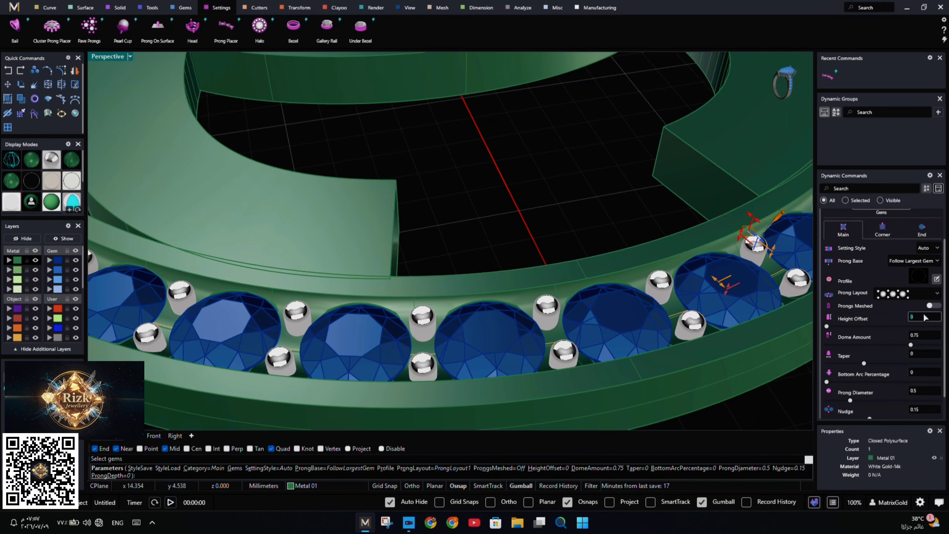
text(0.20)
key(Return)
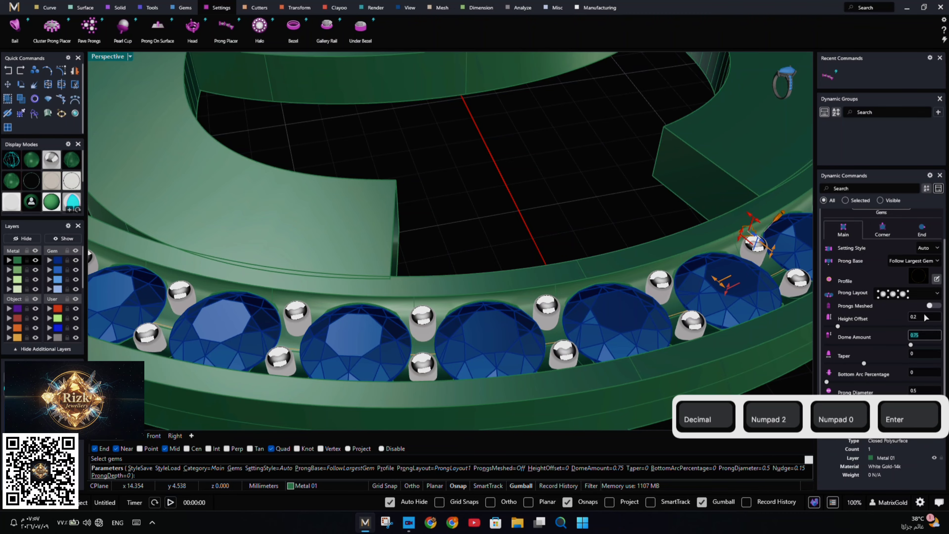
Set the dome amount of the prongs to 1
right_drag(541, 281, 509, 258)
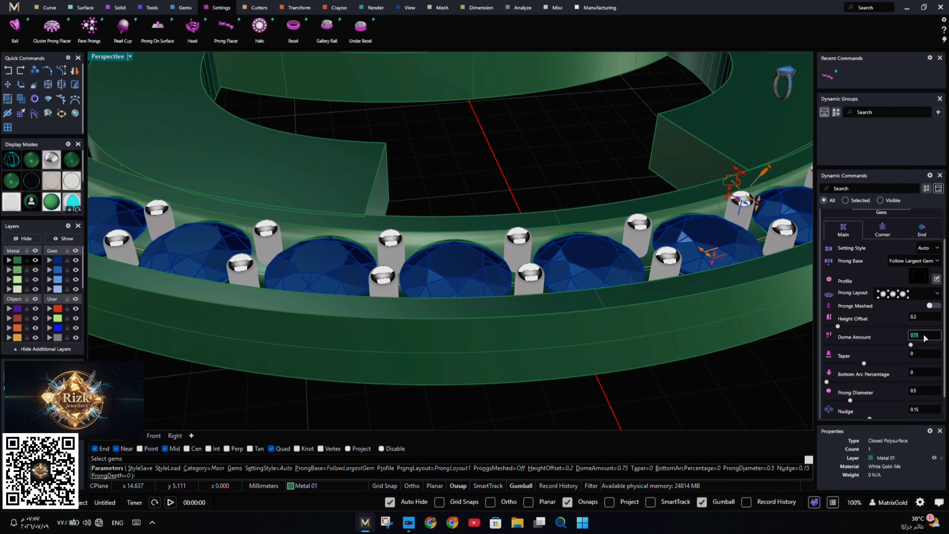
text(1)
key(Return)
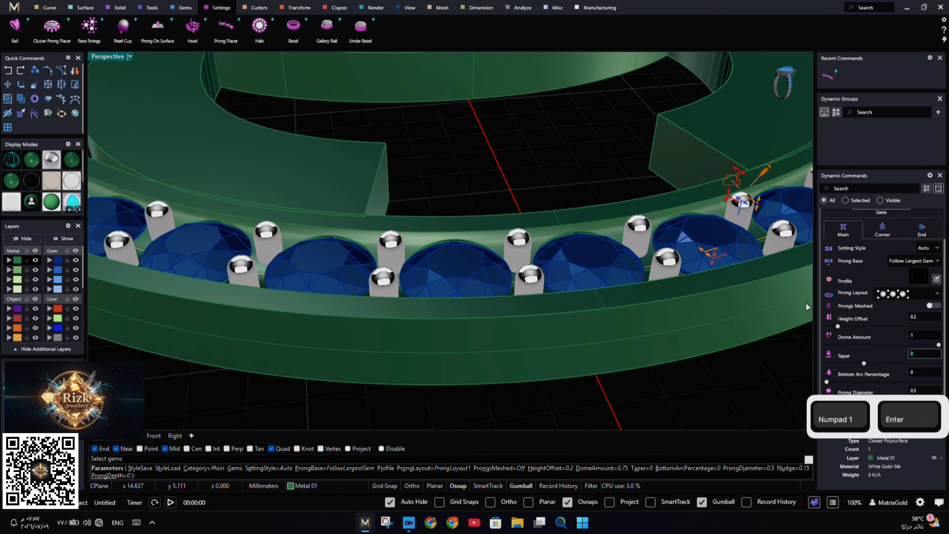
right_drag(659, 235, 632, 246)
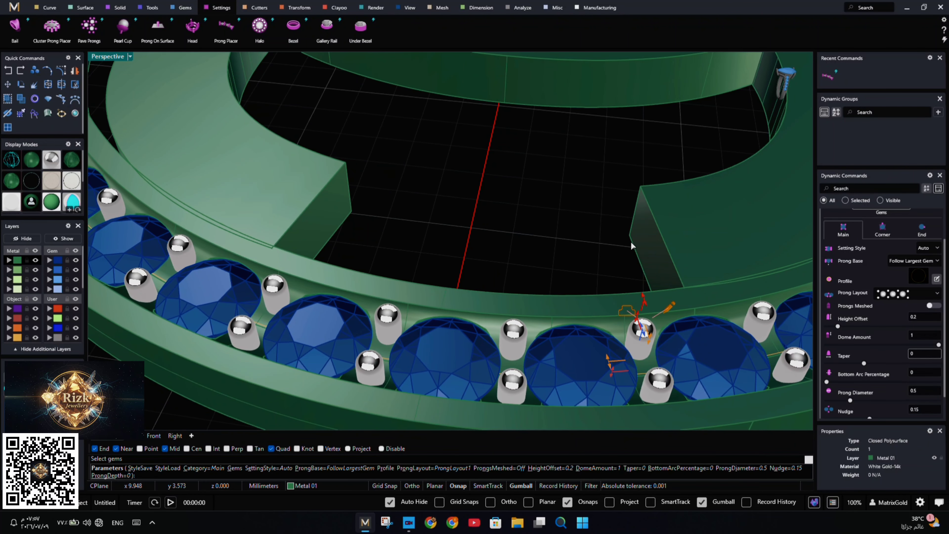
Change the prong profile to the rounded square shape 002 from the prong library
click(919, 279)
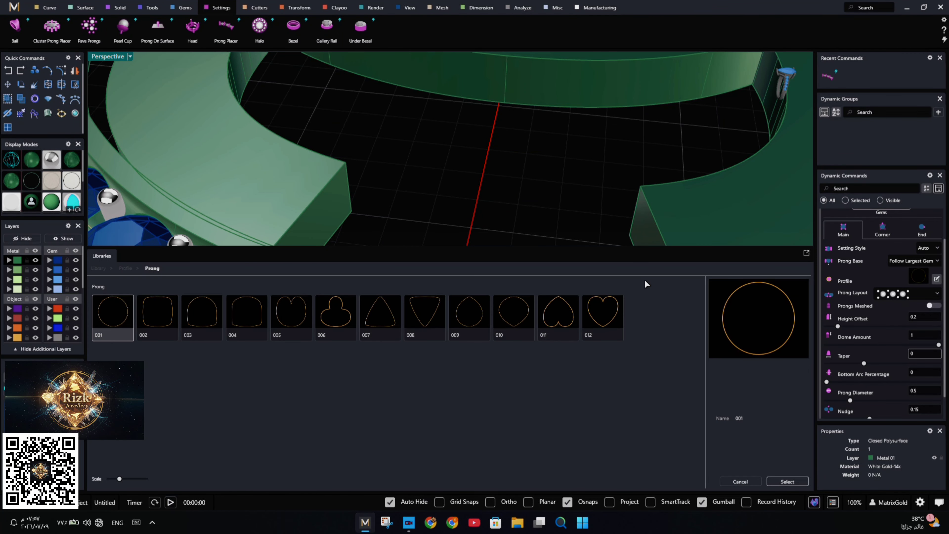
click(162, 325)
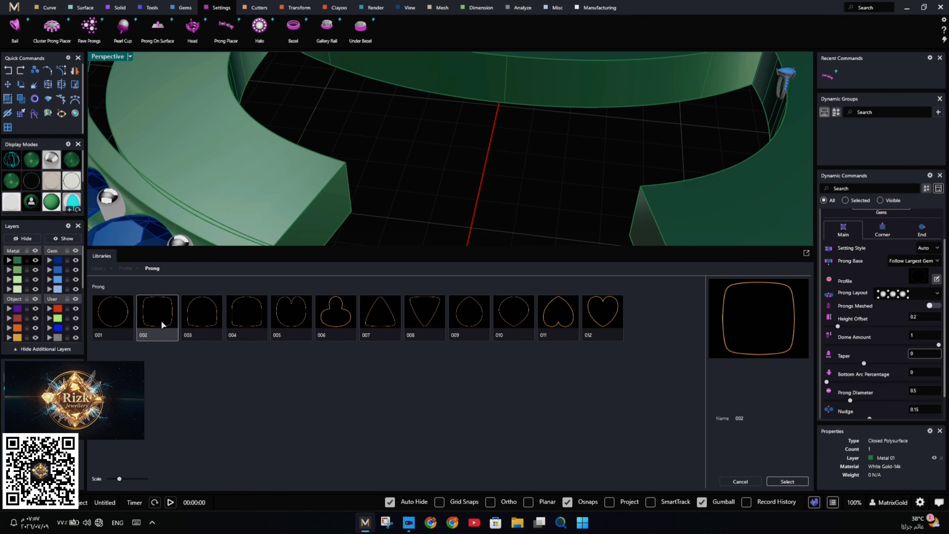
double_click(161, 324)
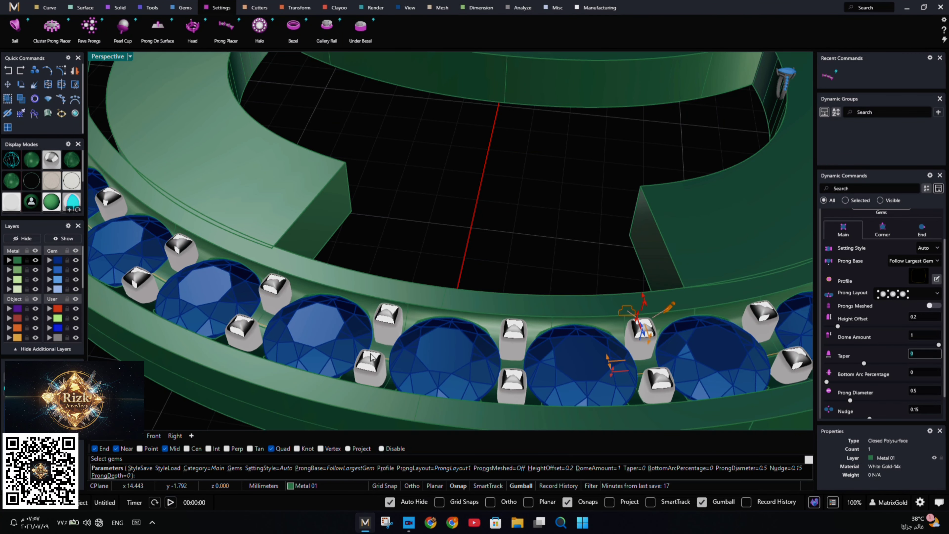
right_drag(370, 355, 451, 331)
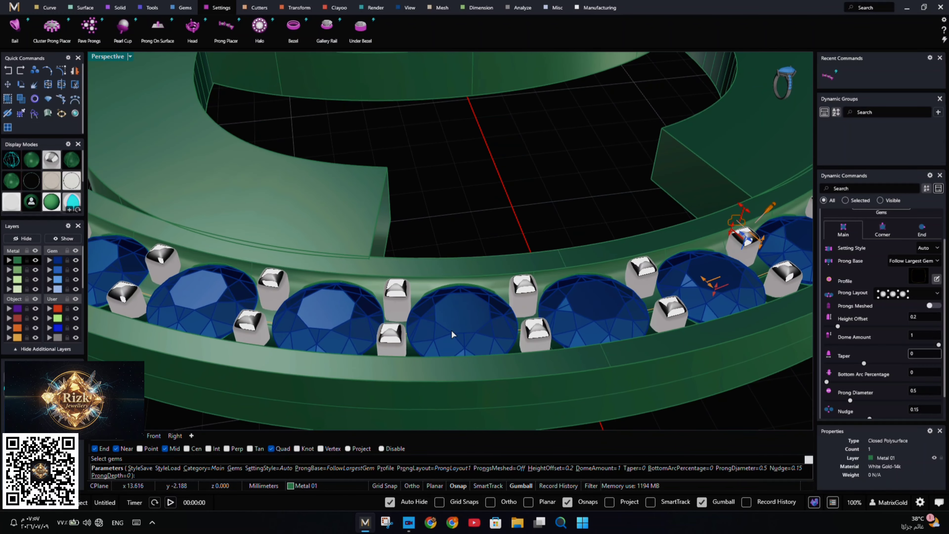
Examine the height and shape of the square prongs in the enlarged Front view and up close in the enlarged Perspective view
double_click(108, 58)
double_click(99, 246)
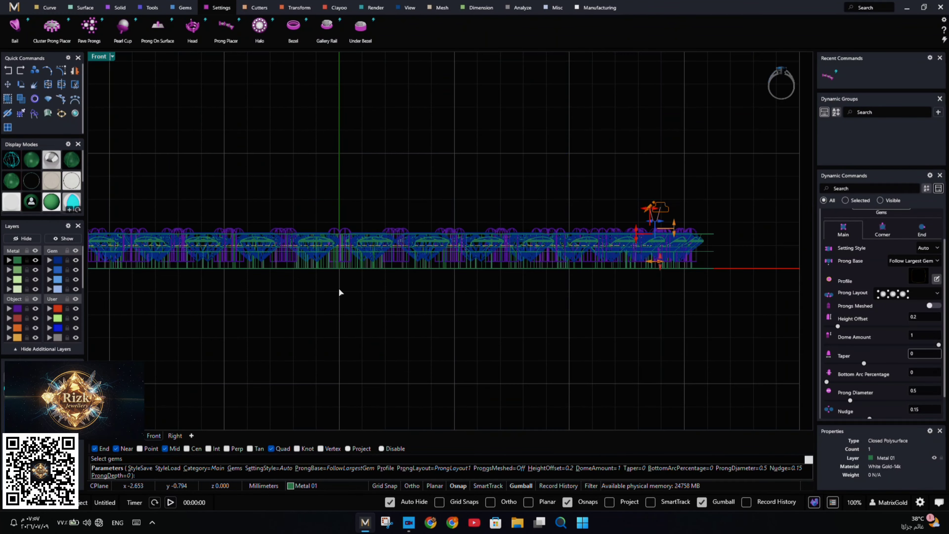
scroll(411, 261, up, 5)
scroll(397, 241, up, 2)
right_drag(356, 259, 481, 262)
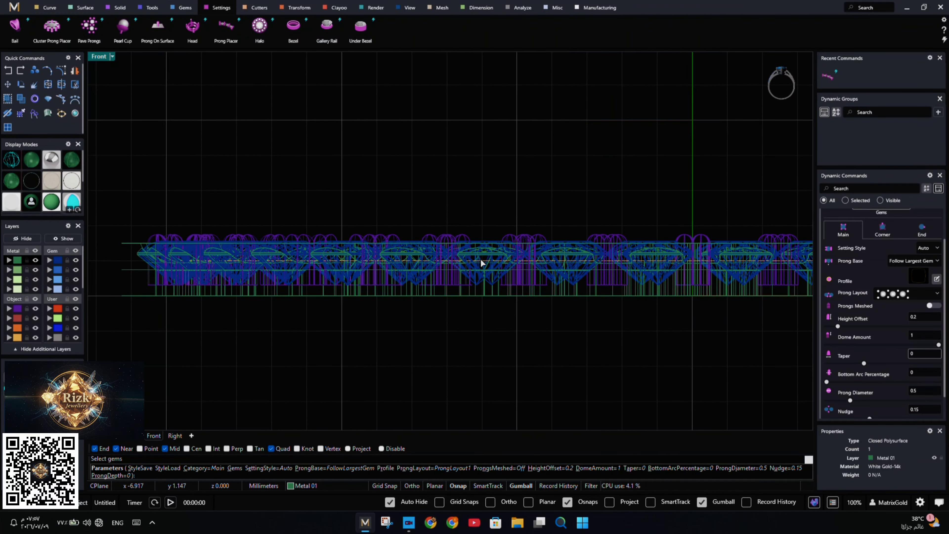
right_drag(538, 266, 394, 250)
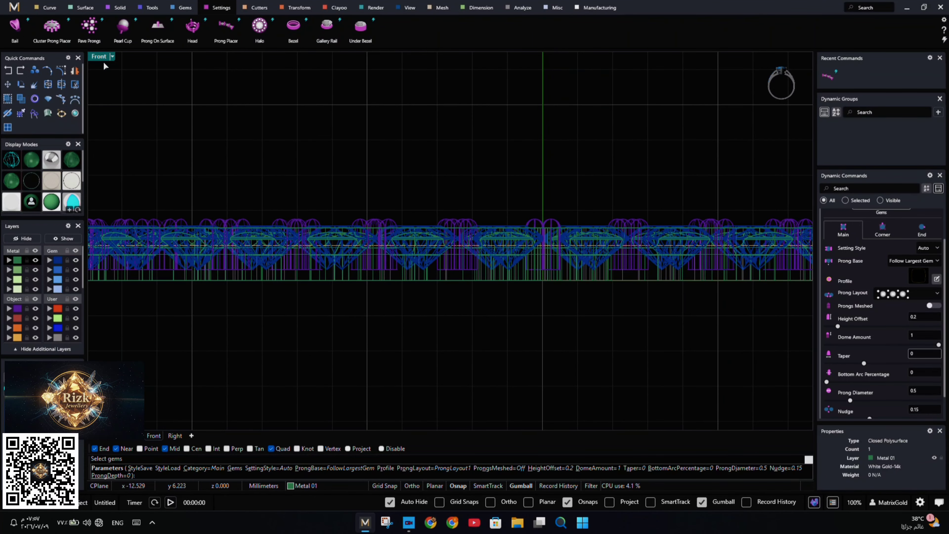
double_click(96, 59)
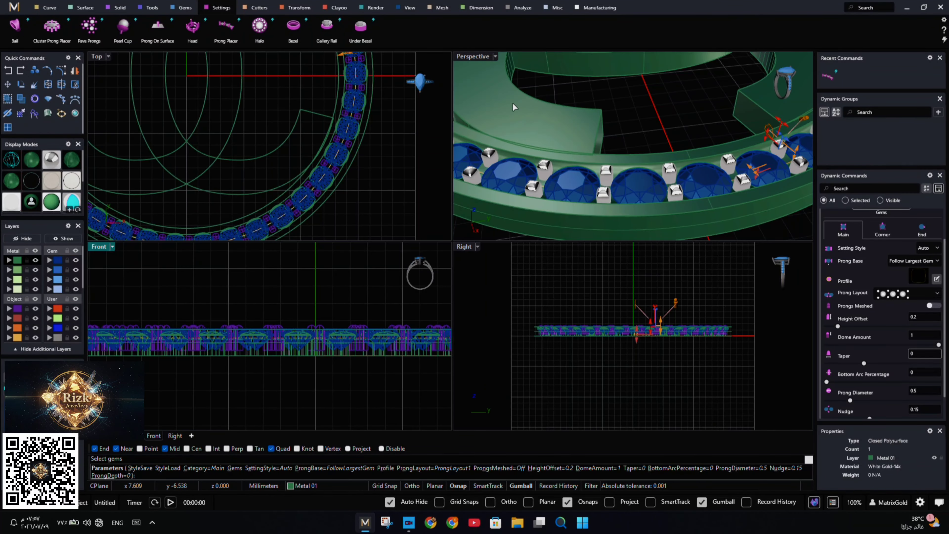
double_click(474, 59)
scroll(502, 247, up, 3)
scroll(503, 255, down, 4)
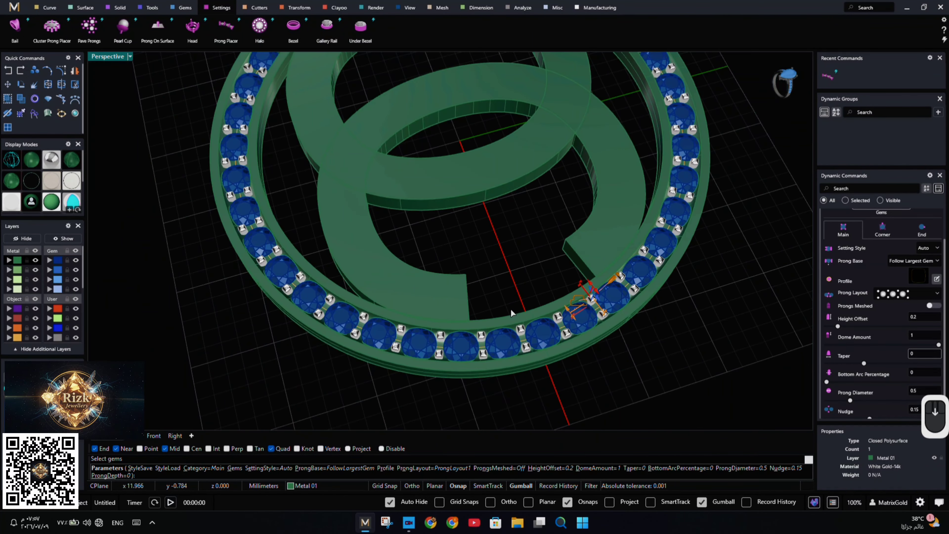
scroll(515, 347, up, 3)
scroll(453, 319, up, 5)
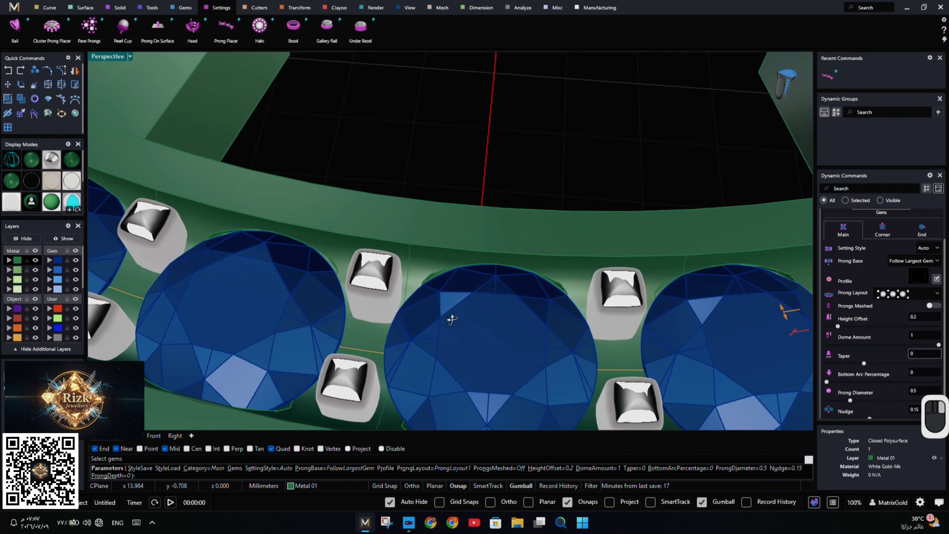
right_drag(452, 319, 450, 313)
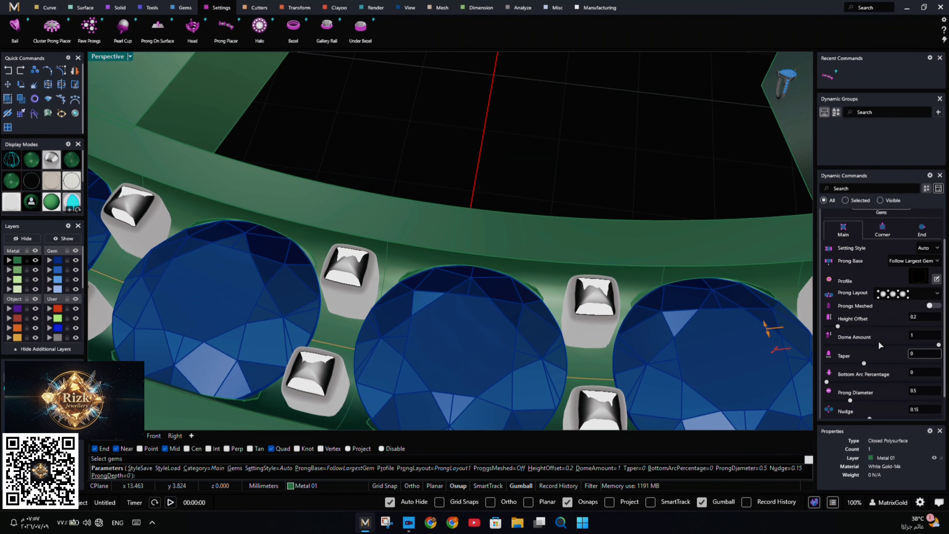
Set the prong diameter to 0.6
scroll(864, 345, down, 2)
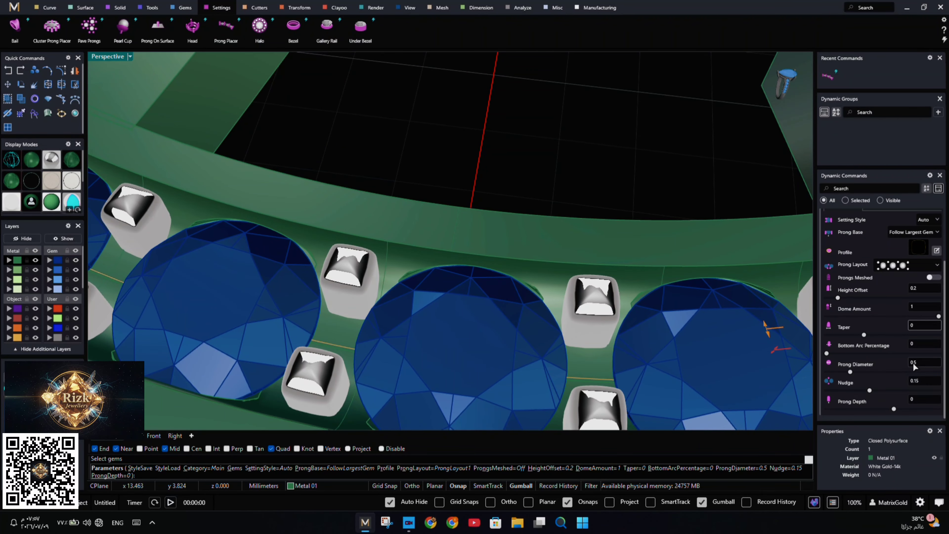
text(0.60)
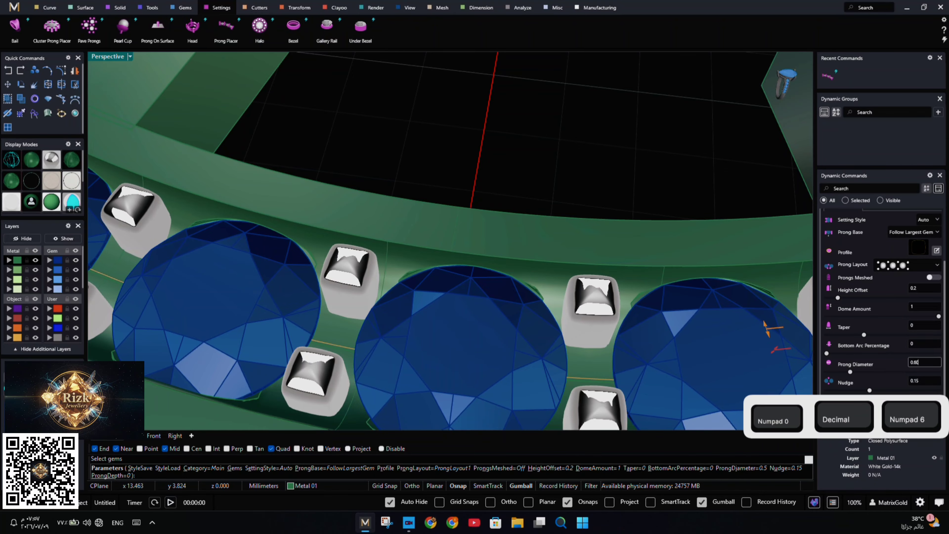
key(Return)
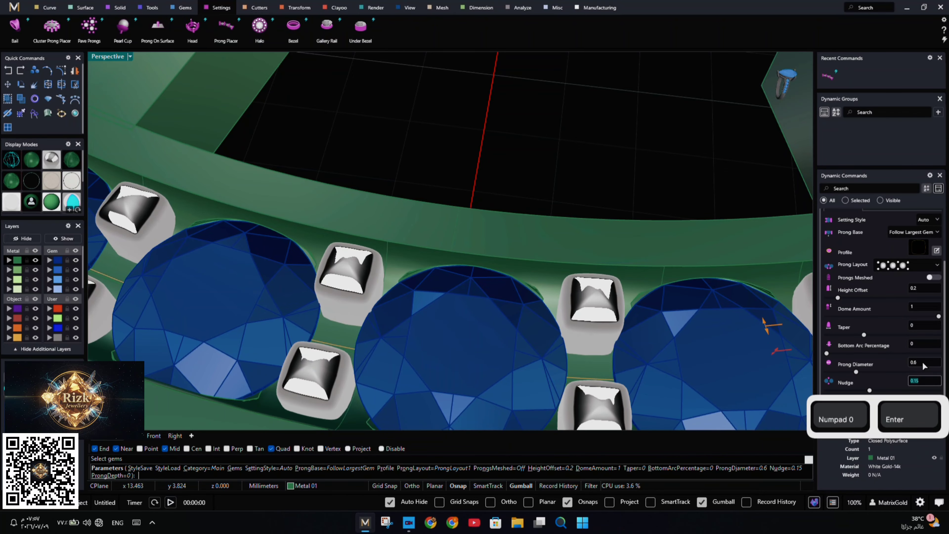
Inspect how the prongs sit in the channel, hiding the Gem 01 layer briefly and showing it again
right_drag(491, 311, 526, 322)
click(76, 260)
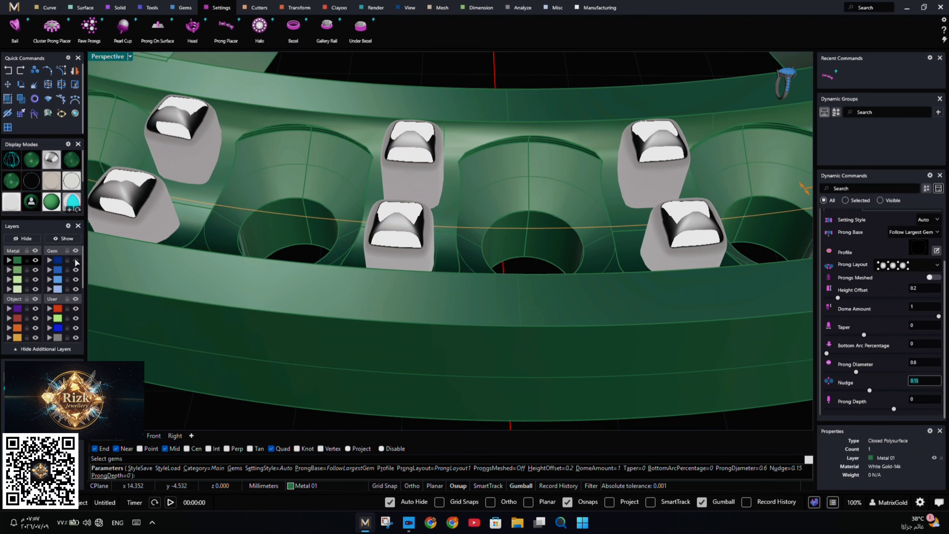
scroll(411, 237, down, 6)
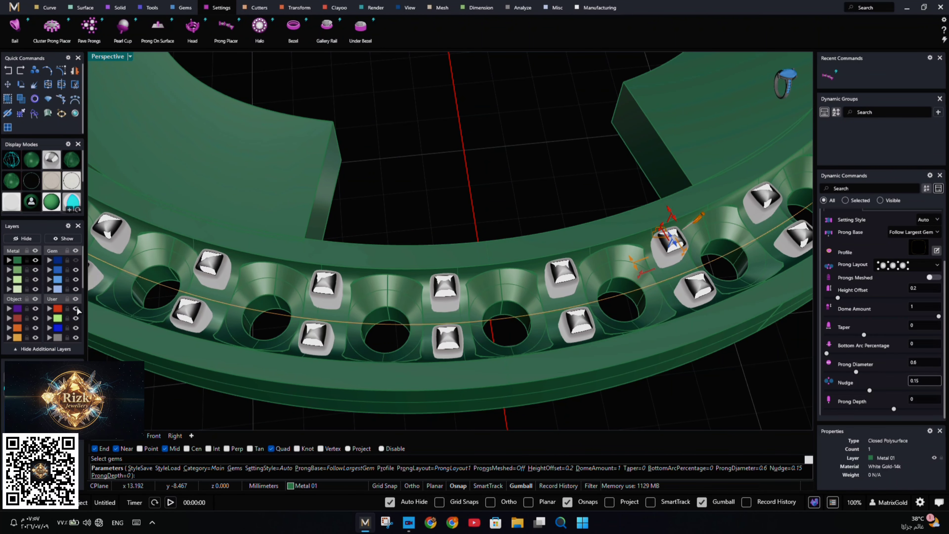
click(76, 261)
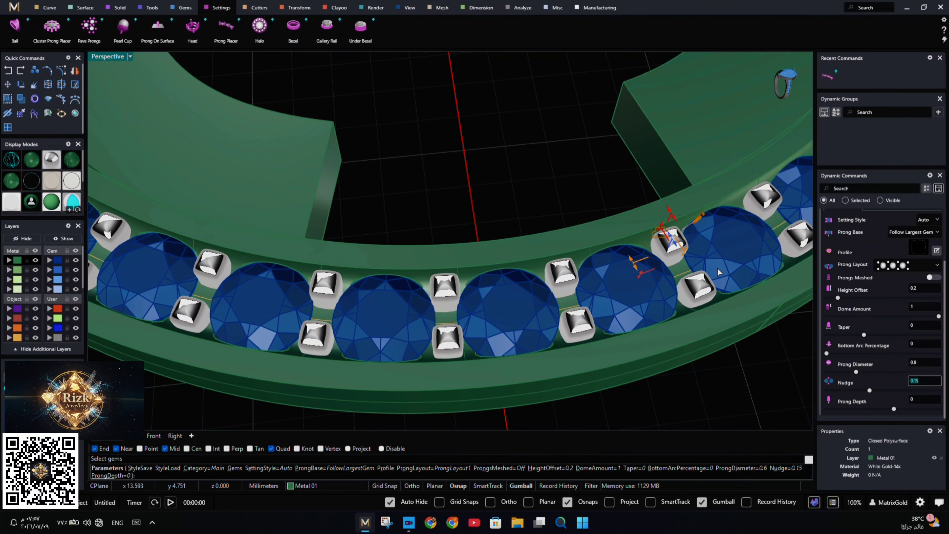
right_drag(627, 324, 534, 294)
Finish the Prong Placer to create the prongs around the whole ring, and look over the complete piece
scroll(534, 294, down, 5)
right_click(481, 194)
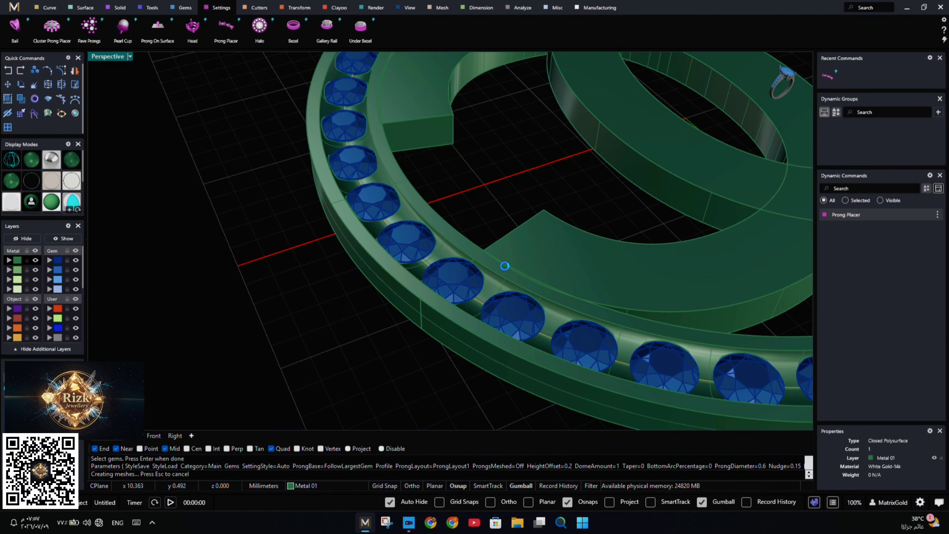
right_drag(504, 263, 432, 265)
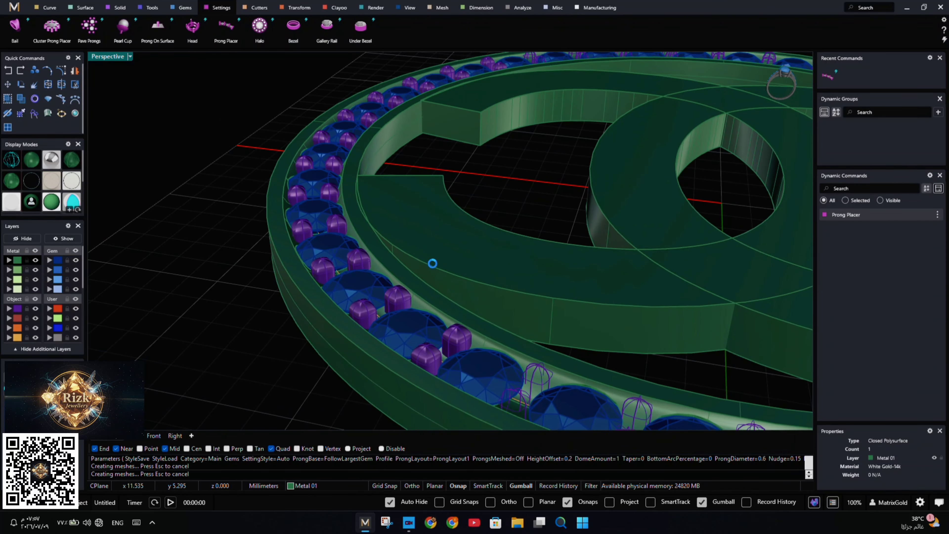
scroll(438, 266, down, 3)
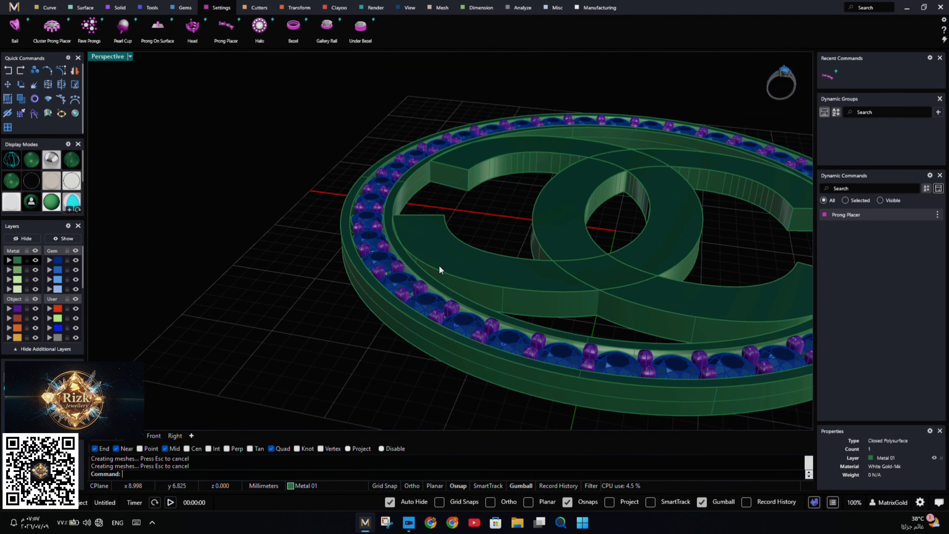
scroll(439, 265, down, 6)
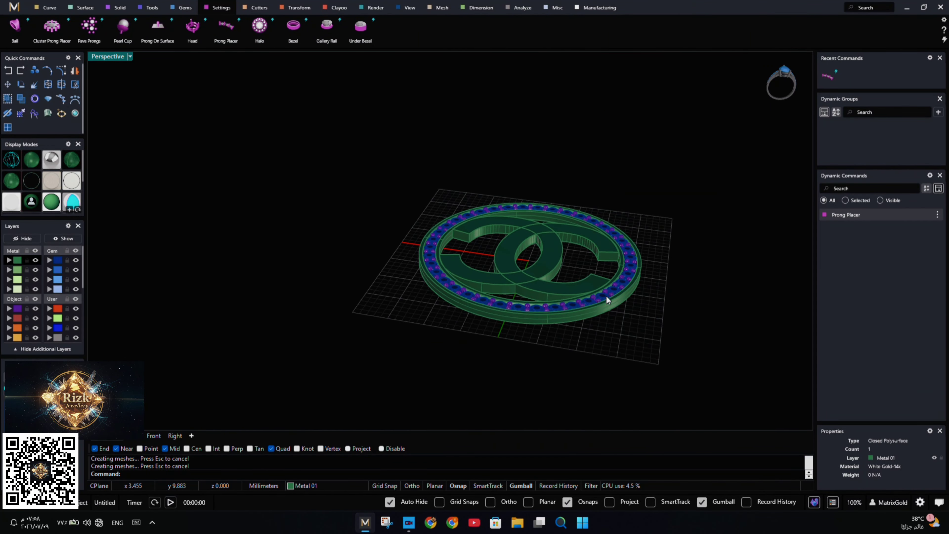
scroll(607, 297, up, 6)
right_drag(637, 305, 491, 322)
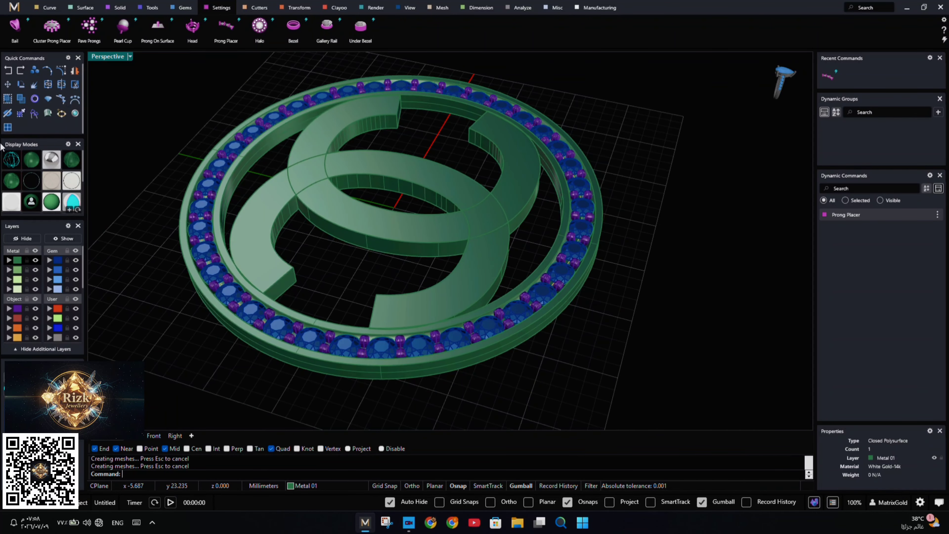
Reset the four-viewport layout, return Perspective to shaded display, and enlarge it to show the underside of the piece
click(8, 128)
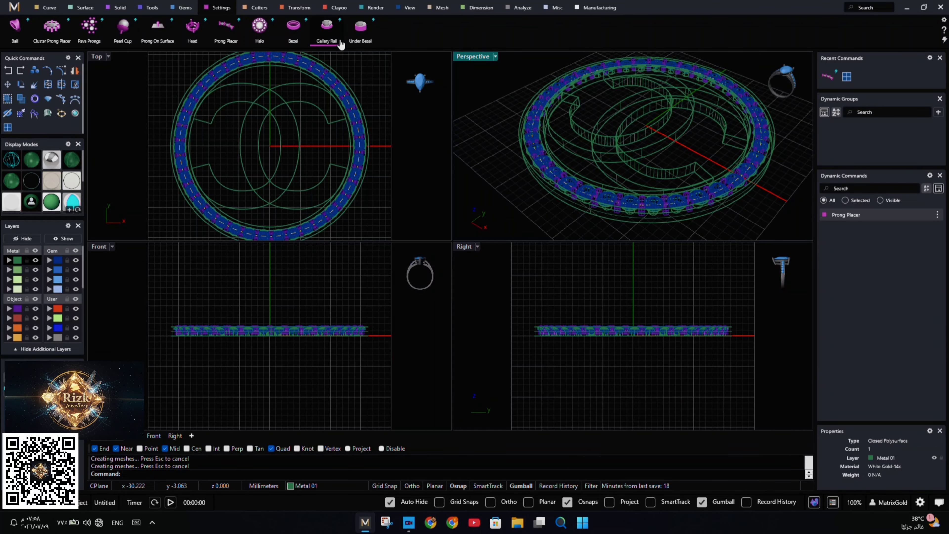
click(32, 161)
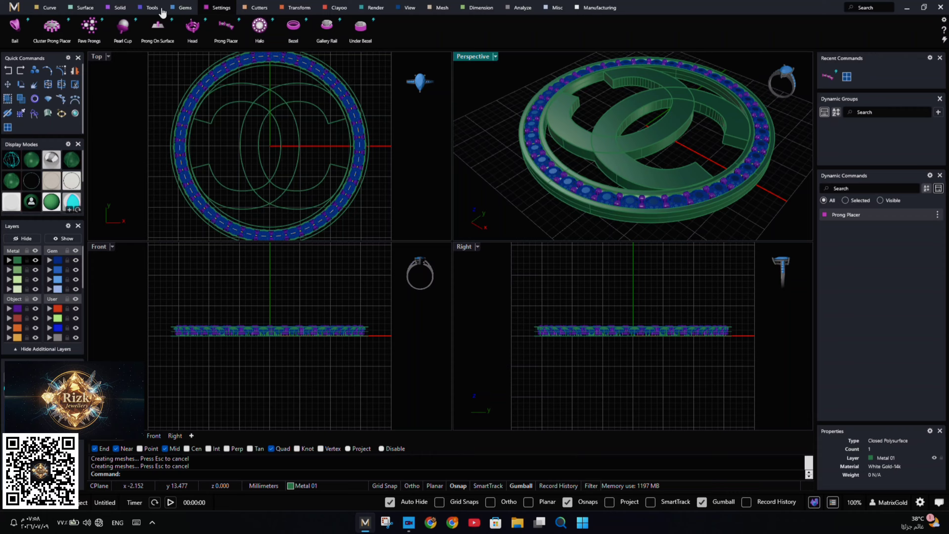
click(118, 7)
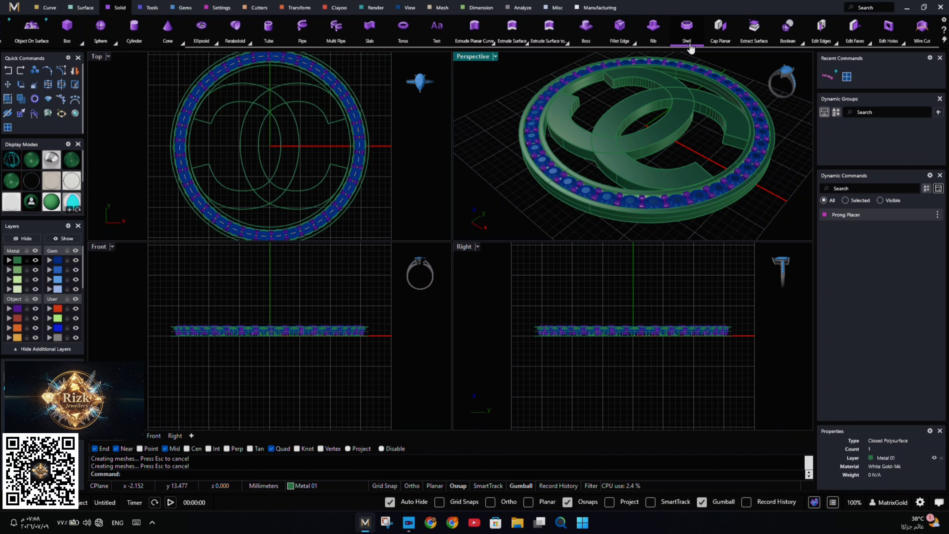
double_click(472, 57)
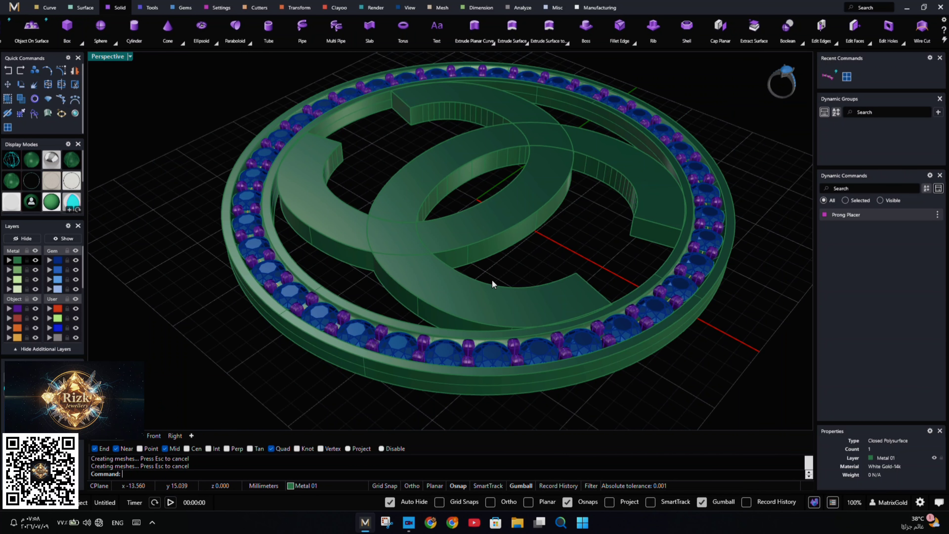
right_drag(475, 153, 462, 281)
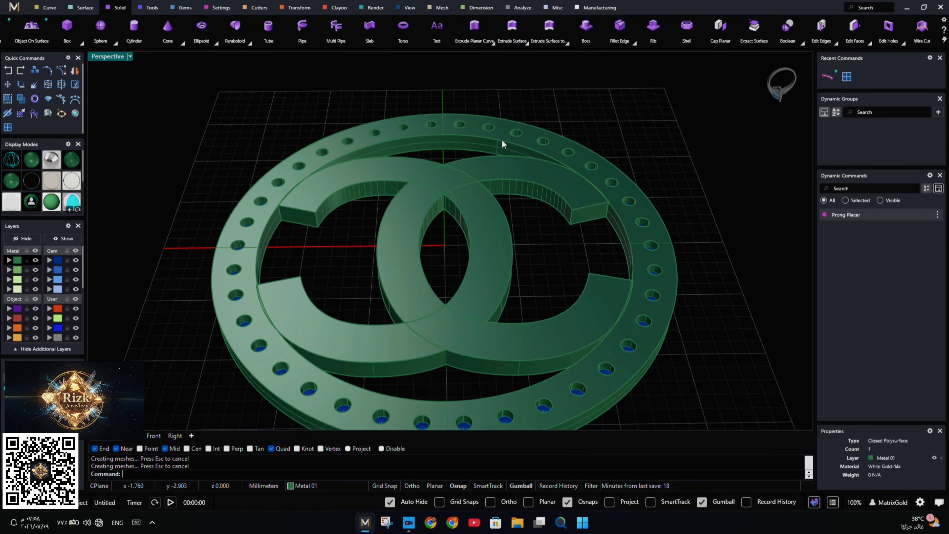
Join the two interlocking letter Cs into one solid with a Boolean Union
click(801, 43)
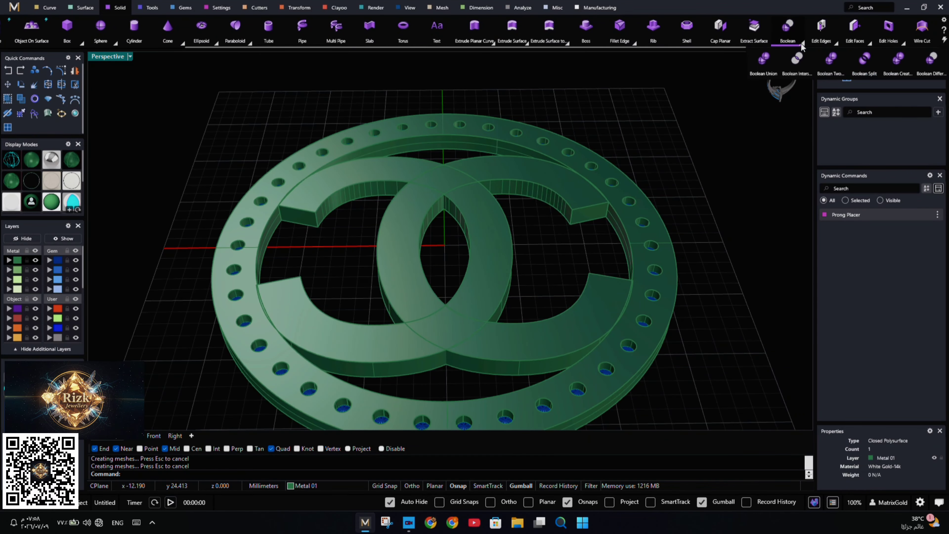
click(761, 61)
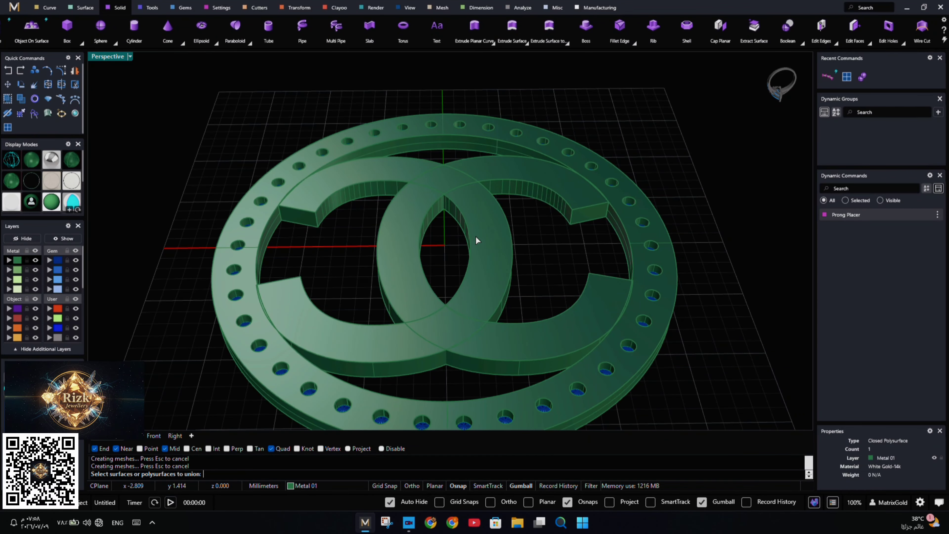
click(381, 343)
click(533, 349)
right_click(564, 242)
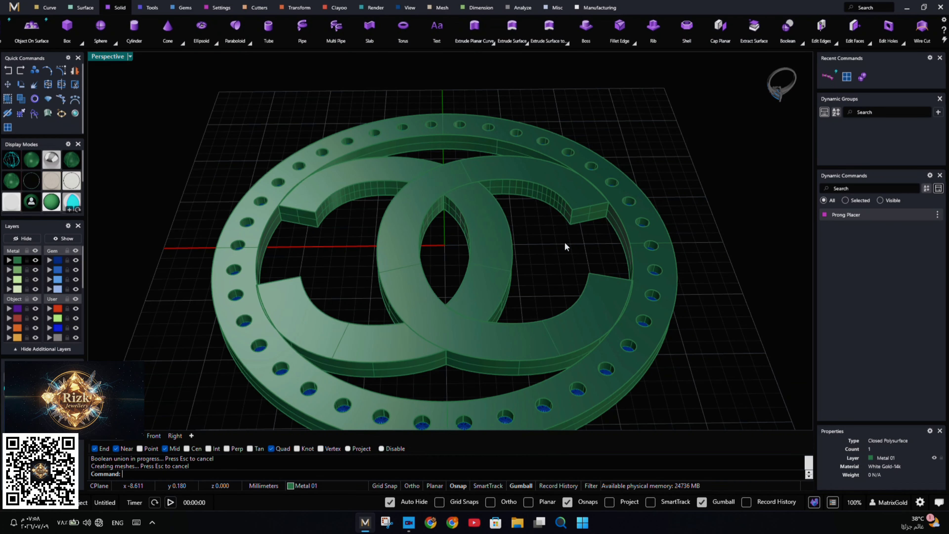
Shell the joined double-C solid with a thickness of 1 mm, removing all the flat faces on its exposed side
click(489, 271)
click(679, 145)
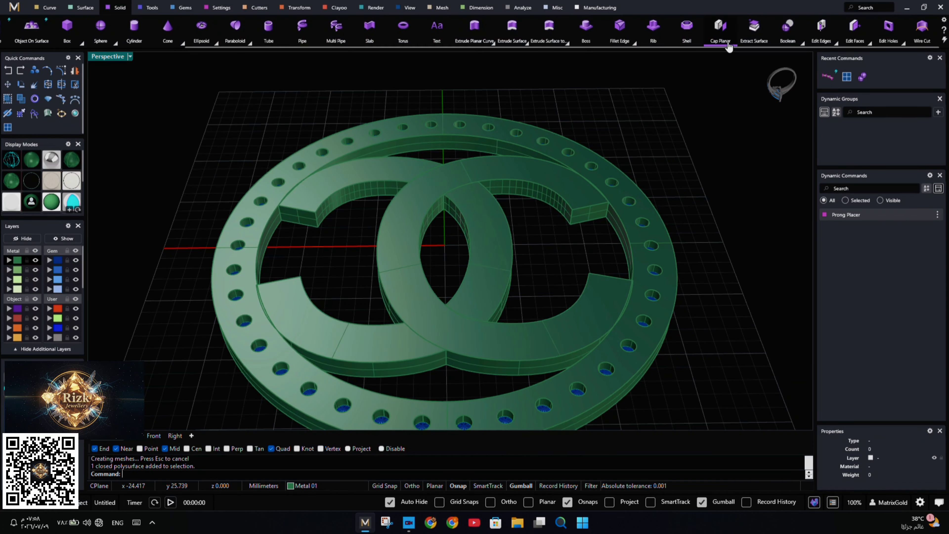
click(688, 36)
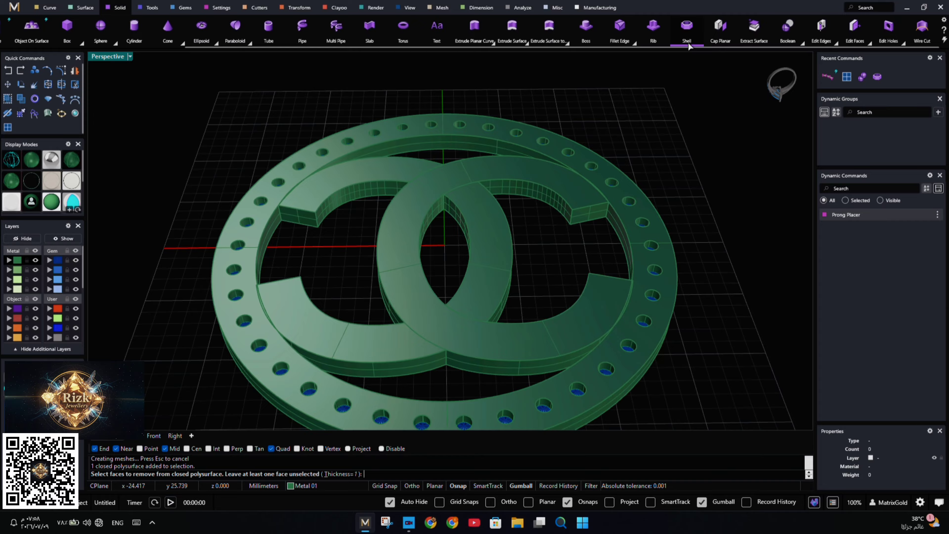
click(488, 255)
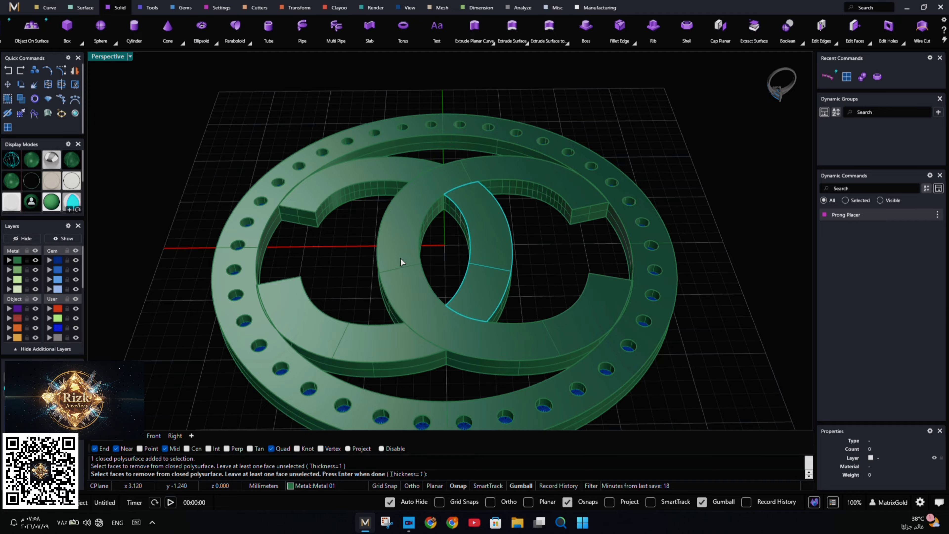
click(406, 264)
click(361, 353)
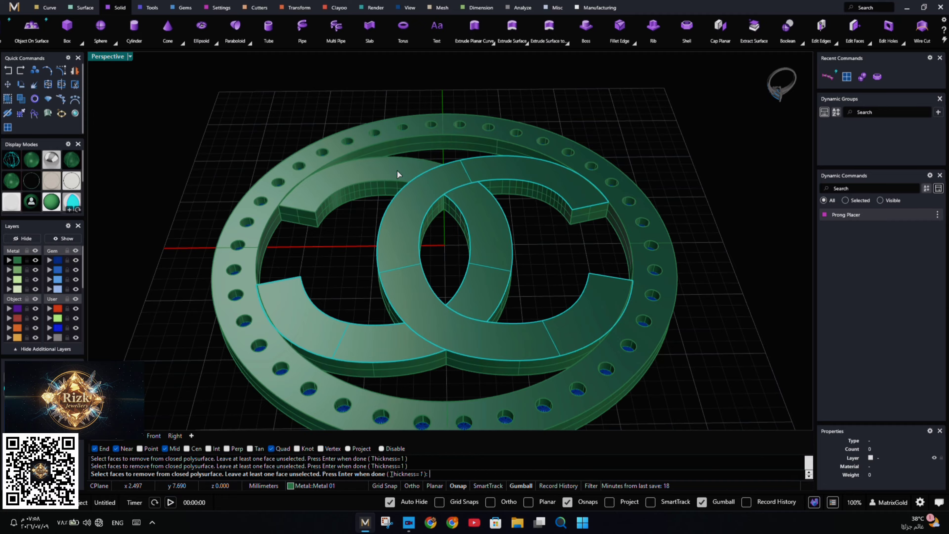
click(381, 168)
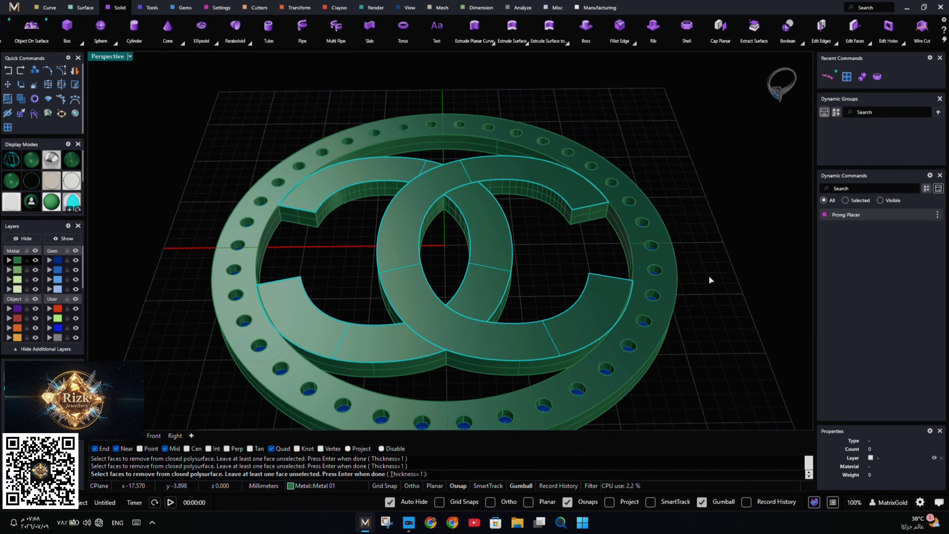
key(Return)
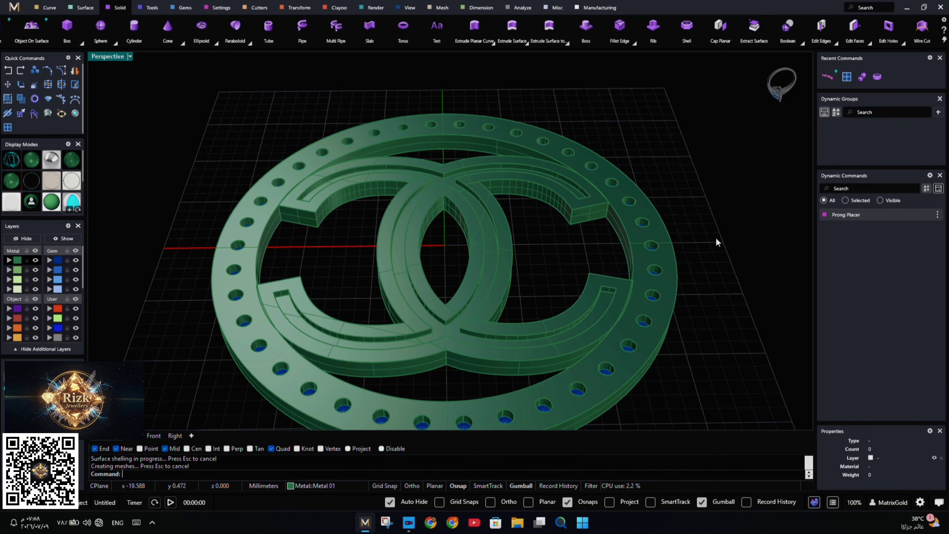
Inspect the hollowed double C from both sides of the piece, and return to the four-viewport layout
right_drag(705, 300, 439, 331)
right_drag(365, 326, 478, 321)
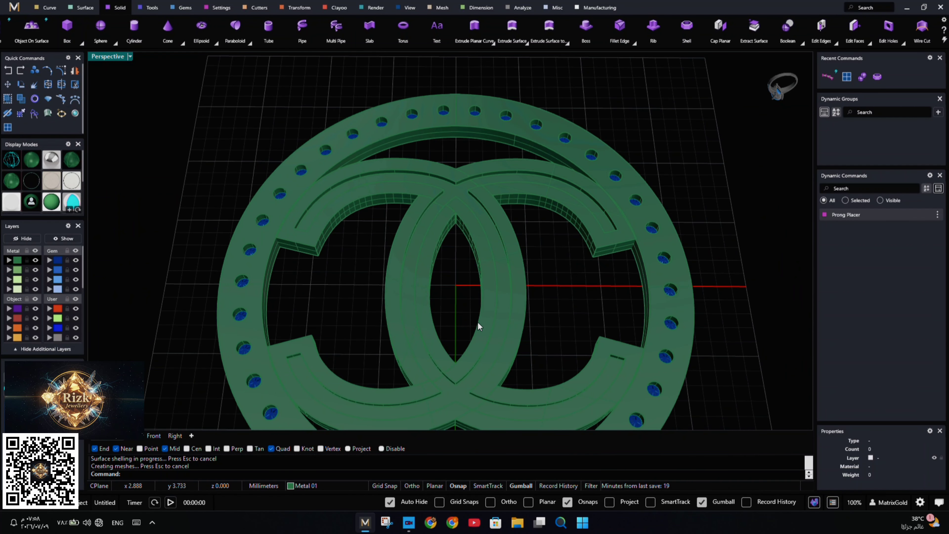
scroll(478, 321, down, 5)
scroll(455, 363, up, 3)
mouse_move(394, 383)
right_down()
mouse_move(388, 335)
mouse_move(448, 341)
mouse_move(360, 339)
mouse_move(453, 350)
mouse_move(325, 312)
mouse_move(440, 348)
mouse_move(419, 332)
mouse_move(421, 282)
mouse_move(447, 277)
mouse_move(517, 174)
mouse_move(471, 210)
mouse_move(429, 192)
mouse_move(426, 174)
mouse_move(468, 229)
mouse_move(365, 162)
right_up()
double_click(109, 58)
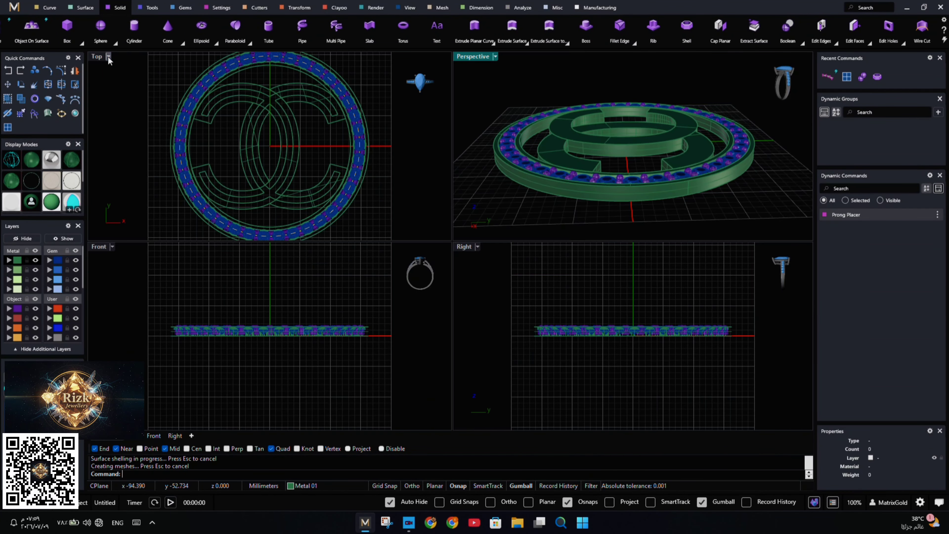
right_drag(487, 70, 620, 158)
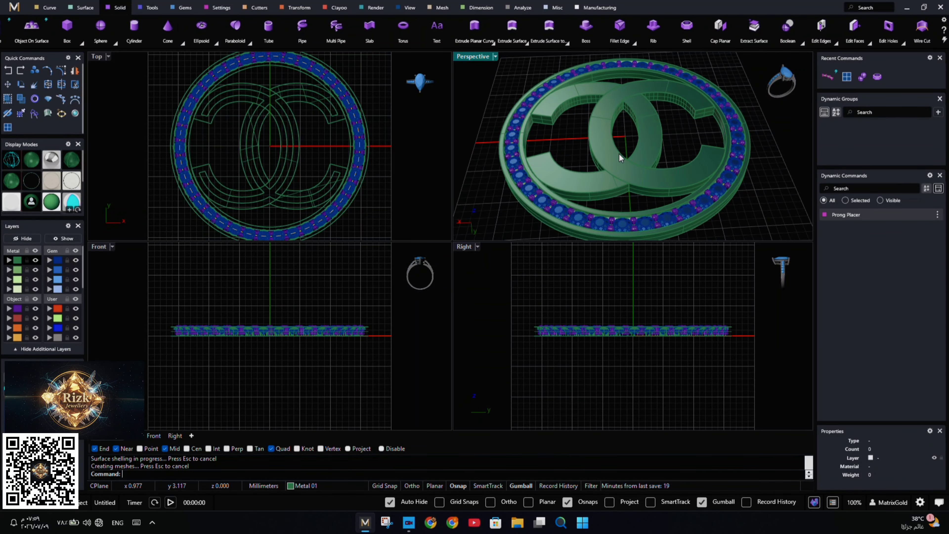
Join the hollowed double C and the channel-cut ring into one solid with a Boolean Union
click(801, 45)
click(764, 70)
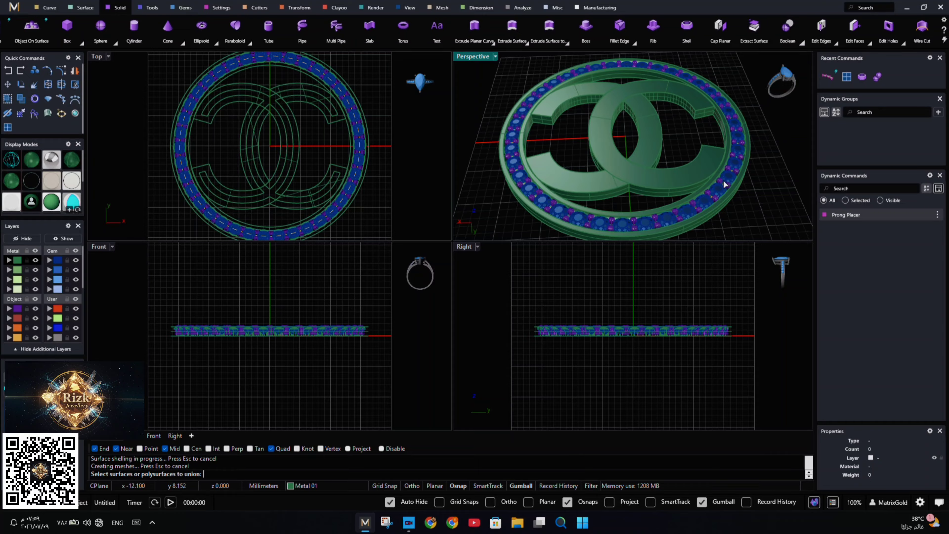
click(690, 175)
click(719, 217)
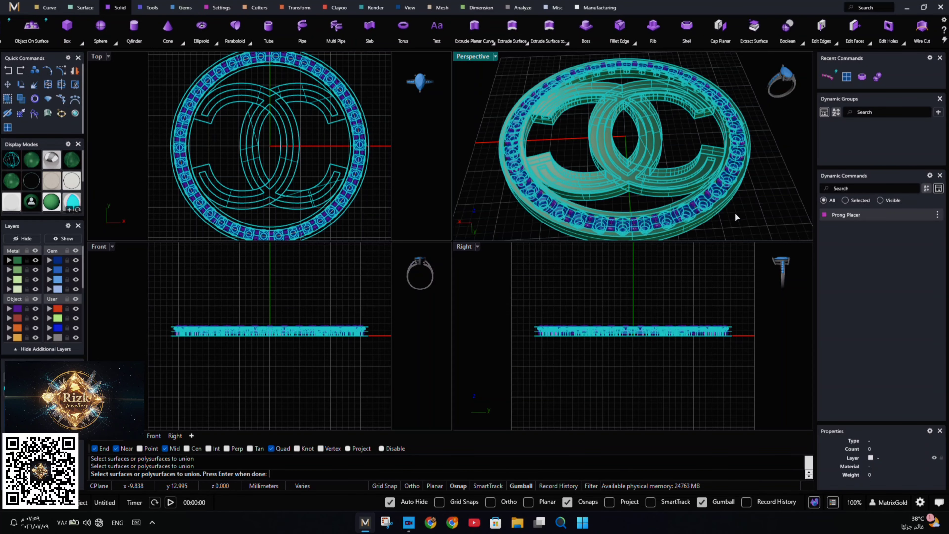
key(Return)
Boolean Union the metal piece with all the prongs around the ring, and check the joined solid by selecting it
right_click(753, 215)
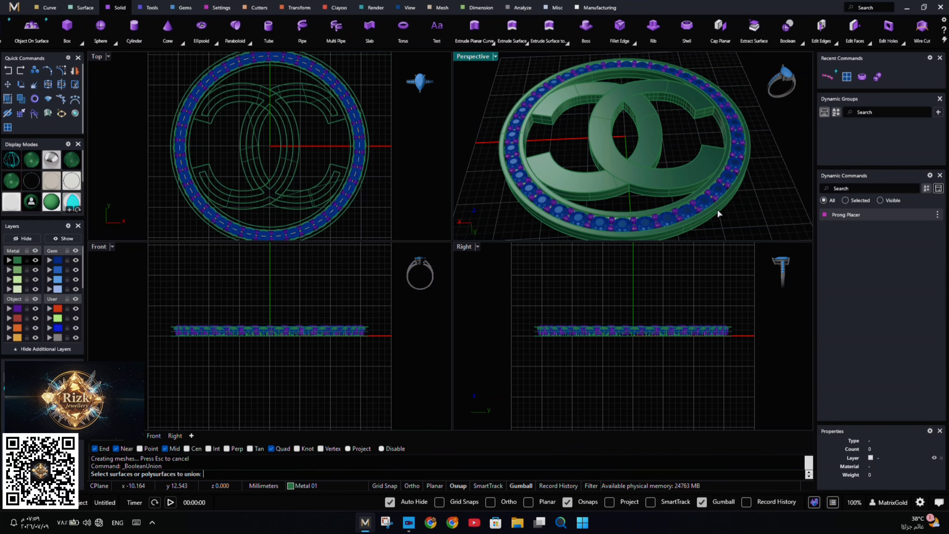
click(705, 218)
scroll(699, 215, up, 8)
click(676, 178)
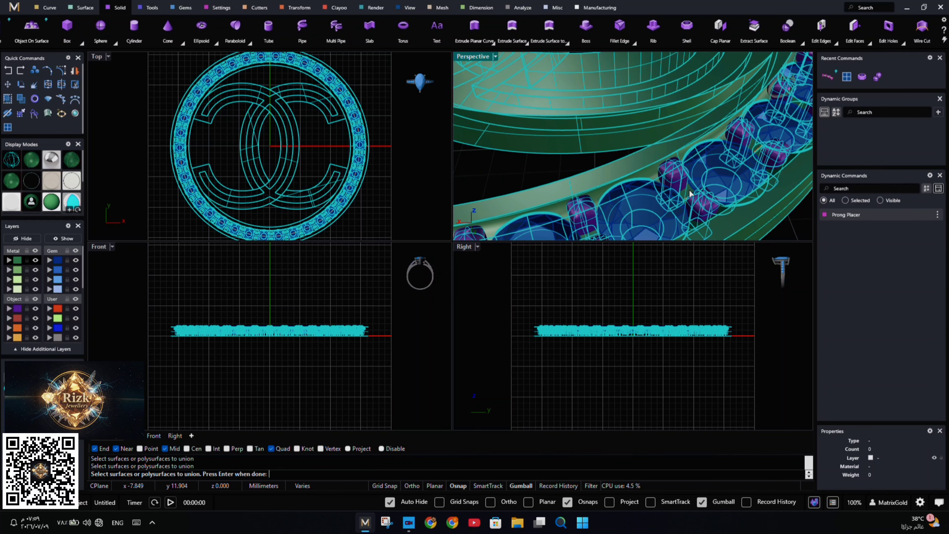
scroll(692, 193, down, 8)
right_click(737, 198)
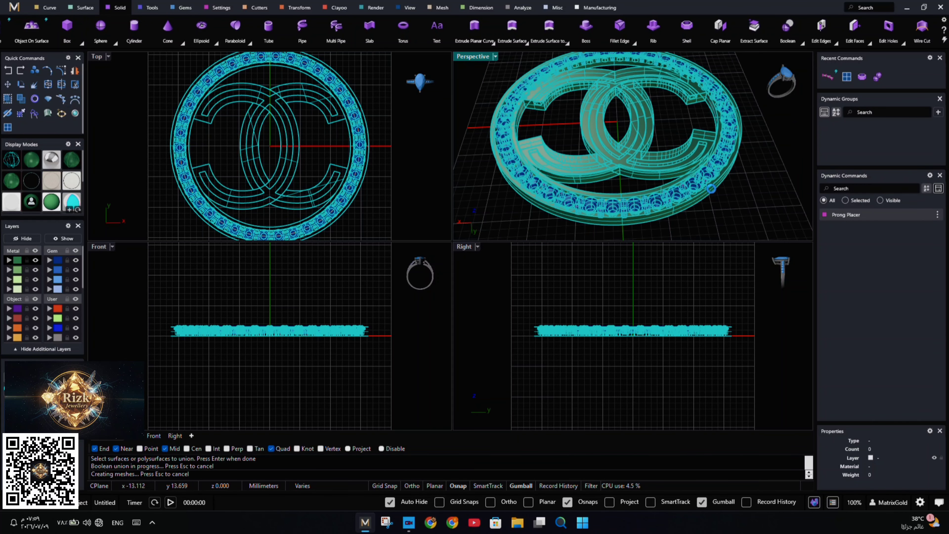
scroll(711, 191, up, 5)
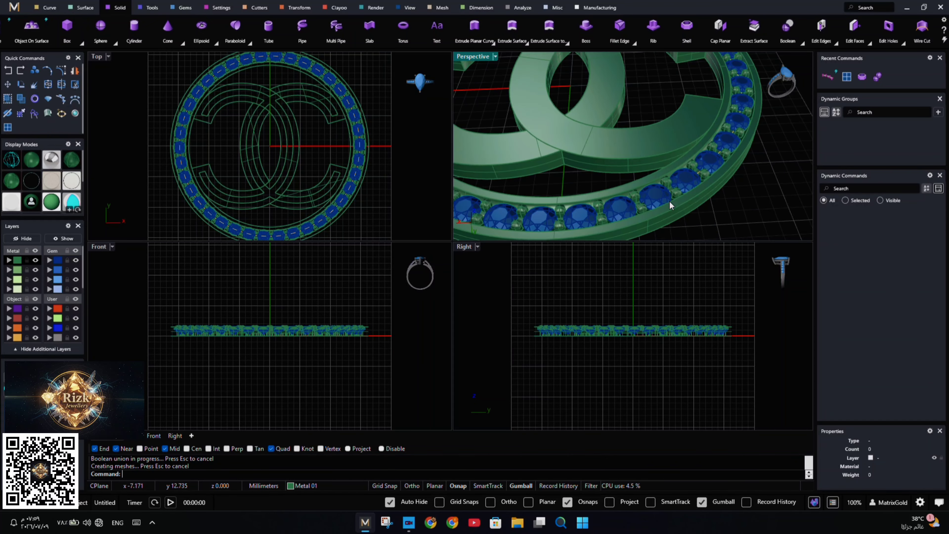
scroll(675, 208, up, 1)
click(687, 215)
click(726, 246)
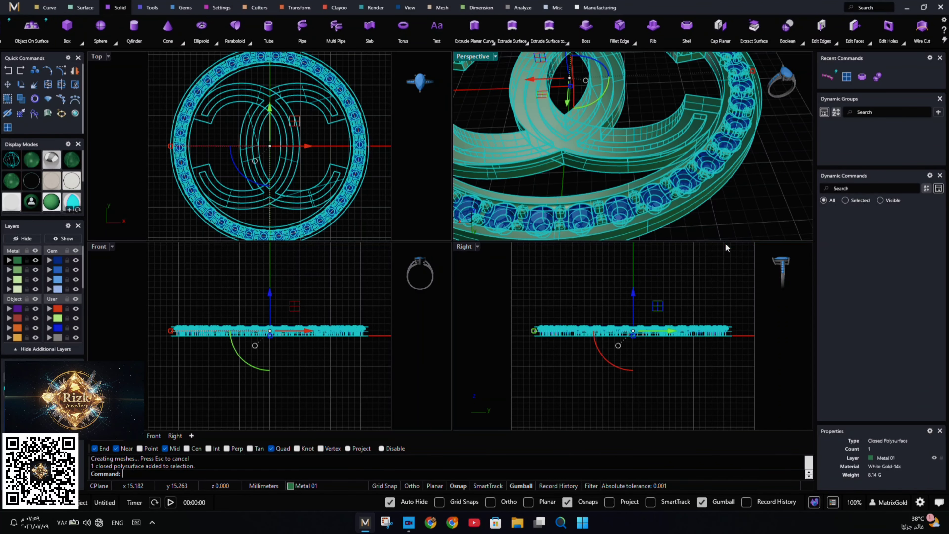
click(745, 231)
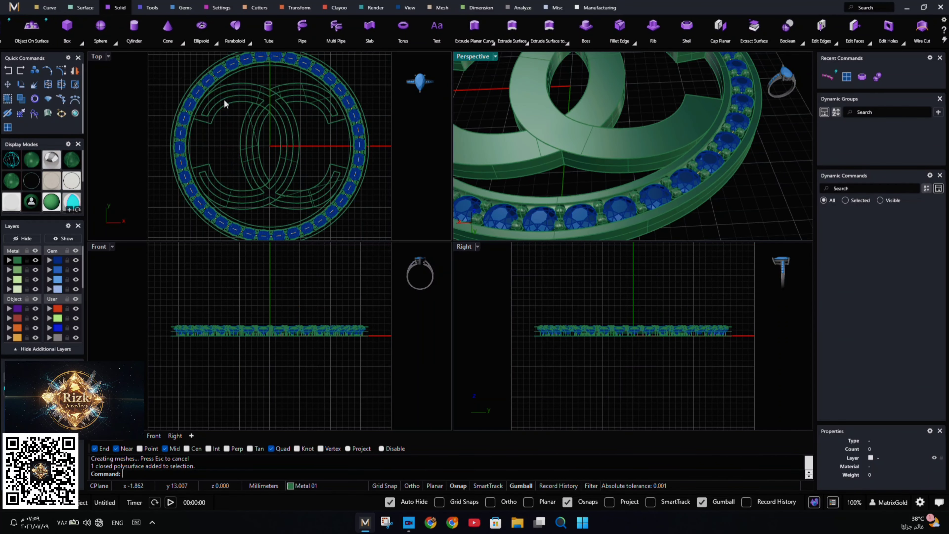
In an enlarged Top view, draw a two-point circle of 4 mm diameter standing on the ring's outer edge at its upper quadrant
double_click(97, 57)
right_drag(468, 200, 455, 280)
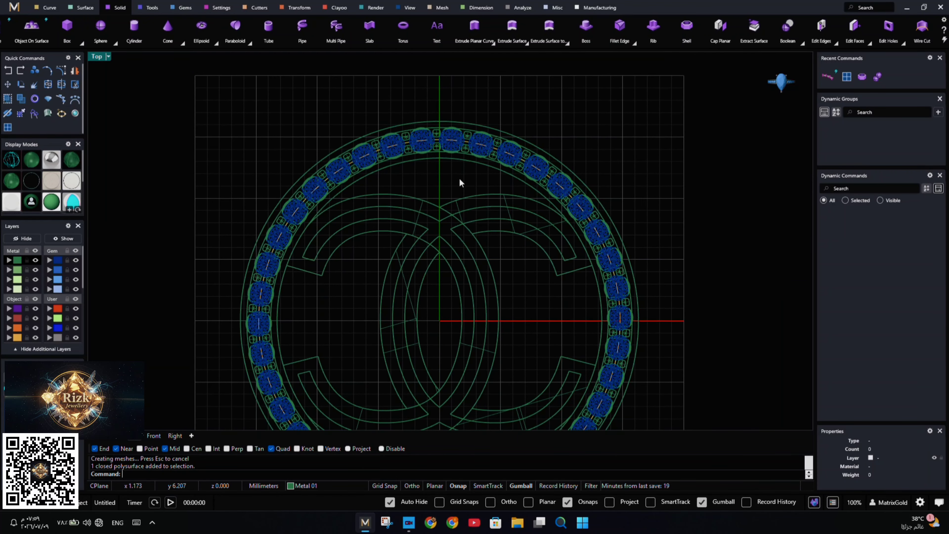
right_drag(459, 178, 456, 223)
scroll(436, 152, up, 2)
scroll(438, 167, up, 5)
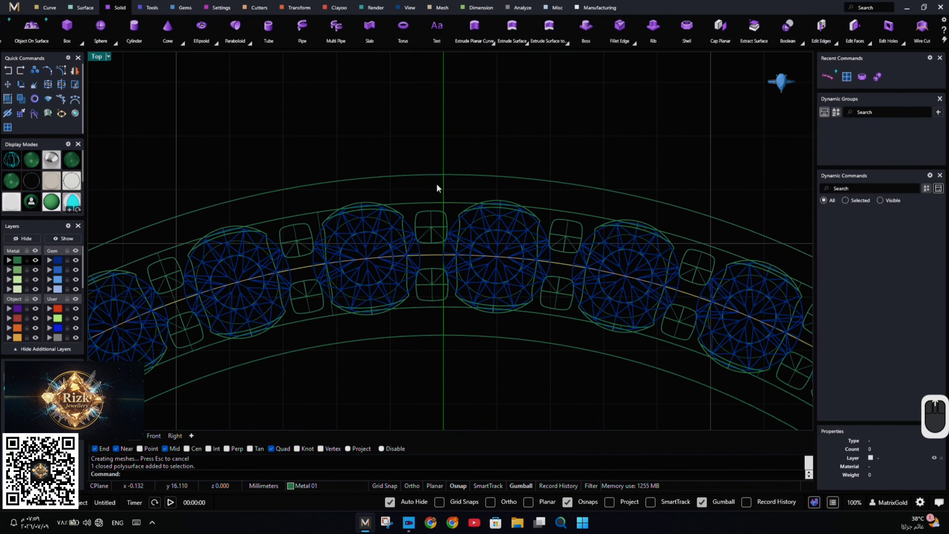
scroll(460, 144, up, 1)
click(34, 99)
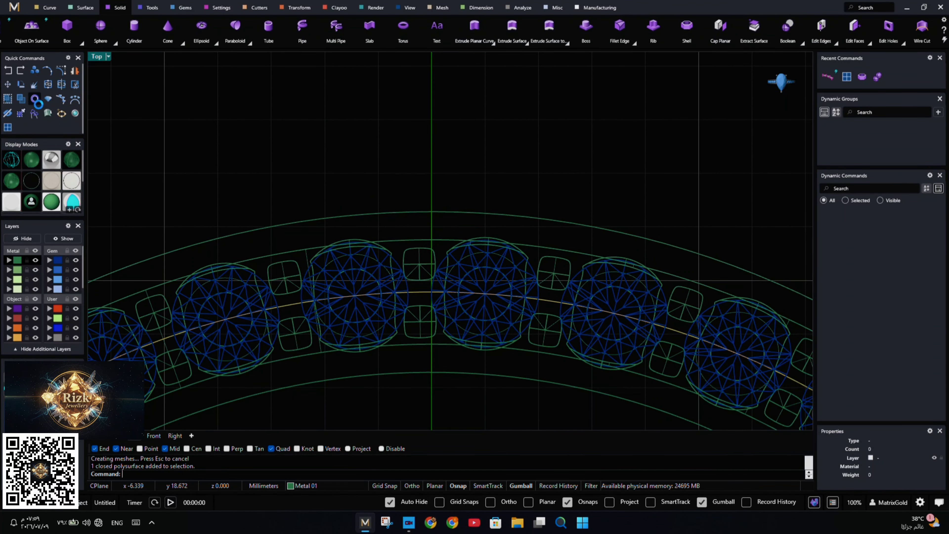
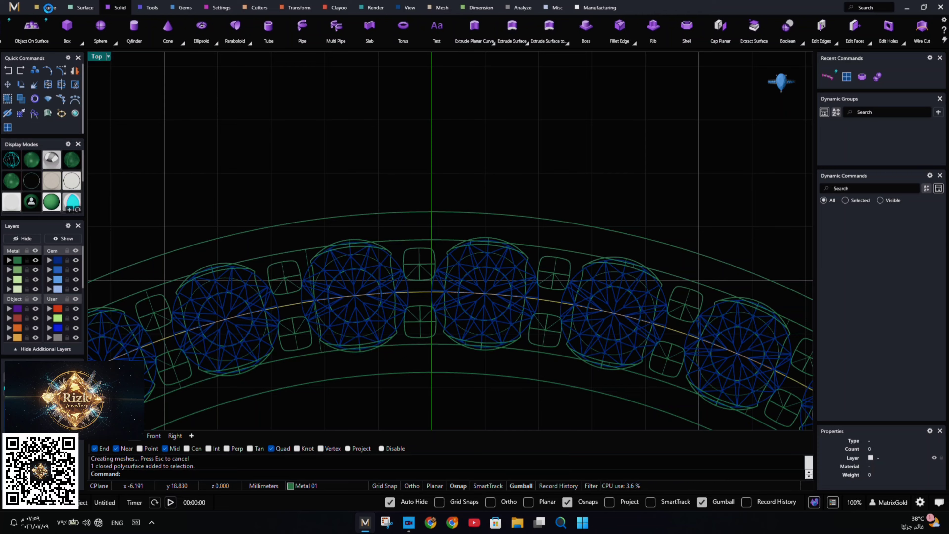
key(Escape)
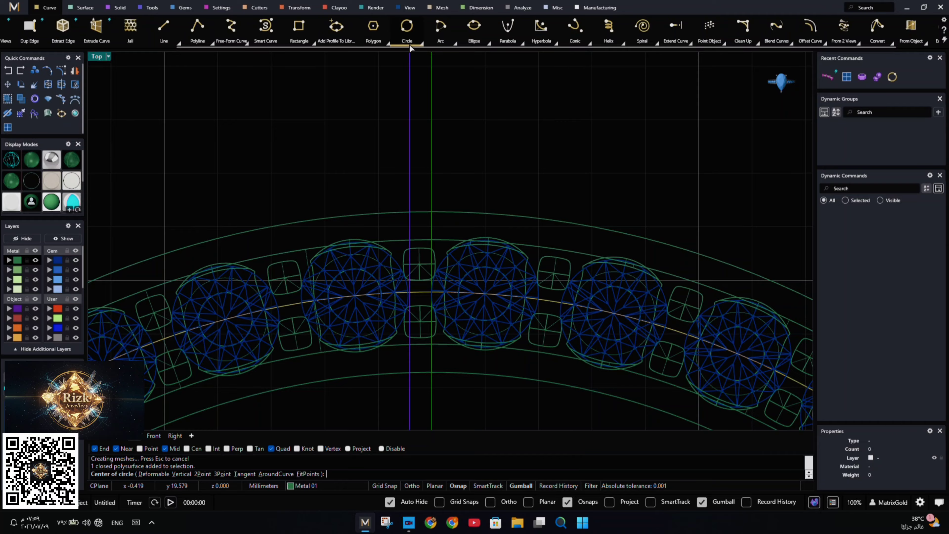
click(420, 44)
click(421, 42)
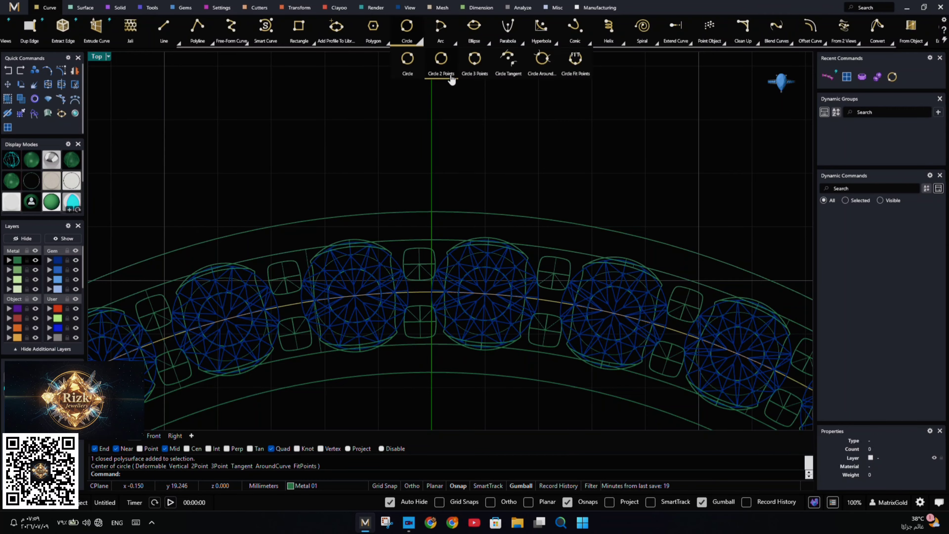
click(440, 71)
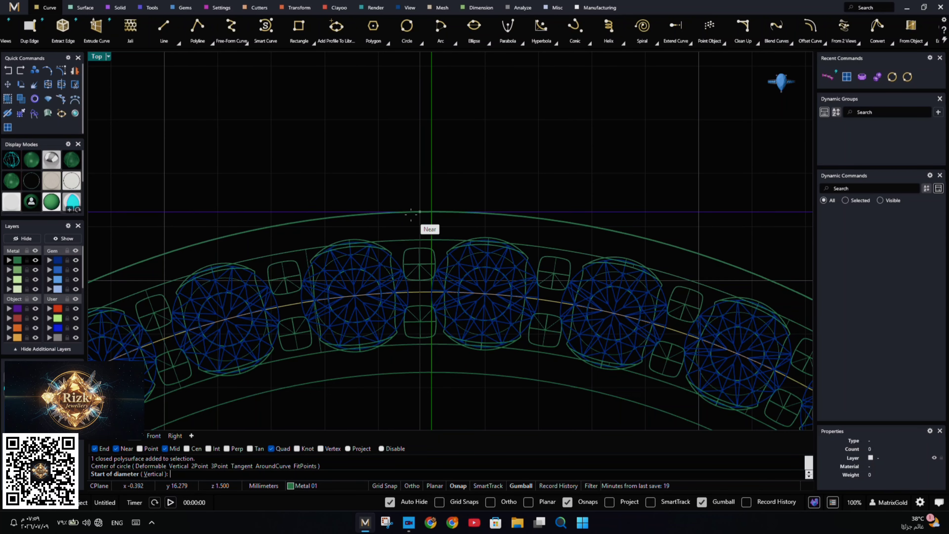
click(432, 212)
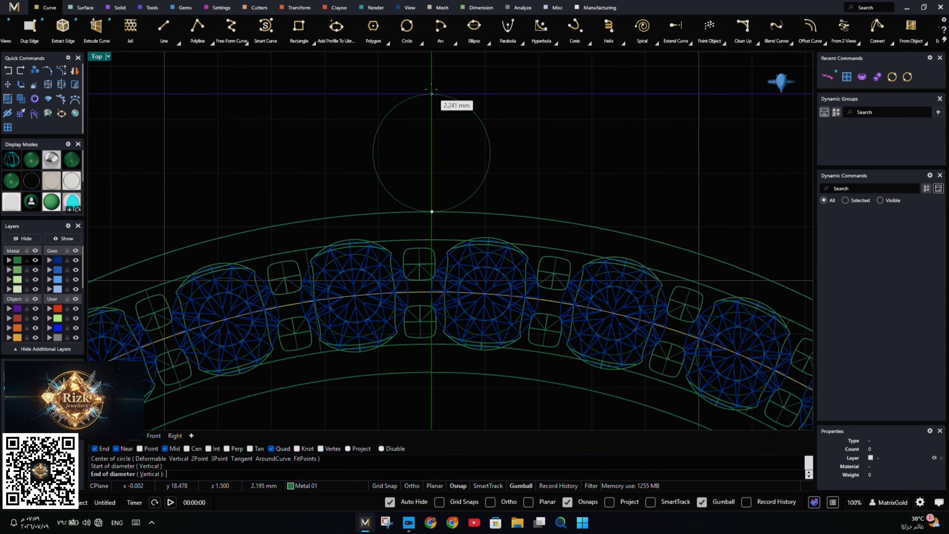
right_drag(439, 113, 441, 115)
scroll(441, 115, down, 3)
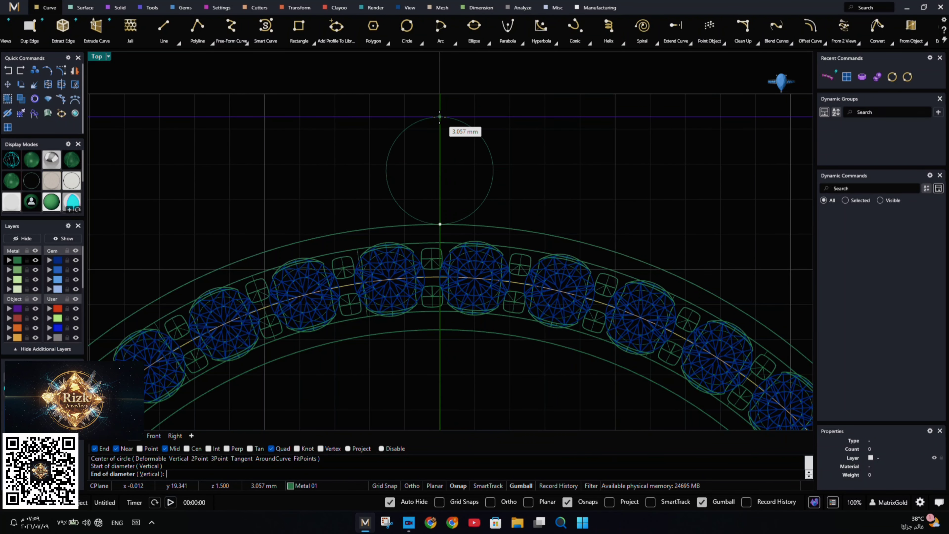
text(4)
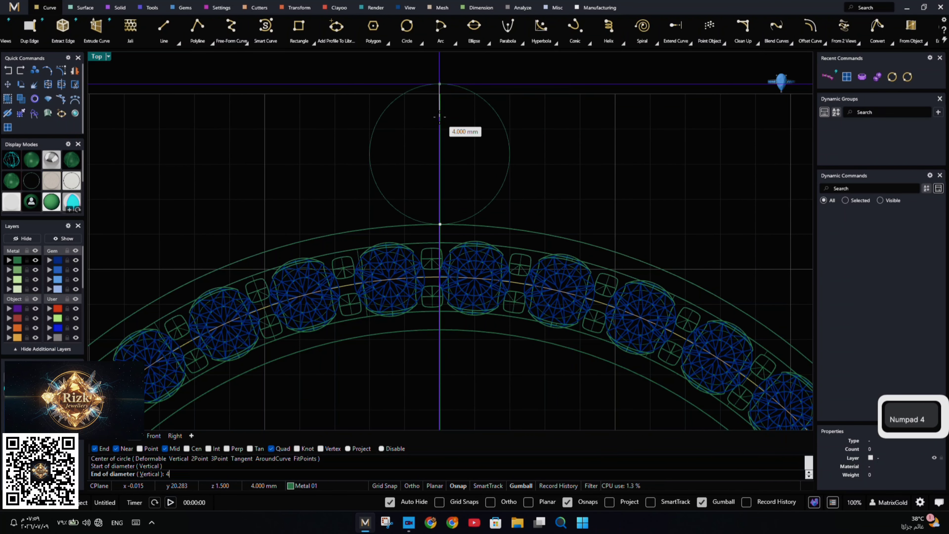
key(Return)
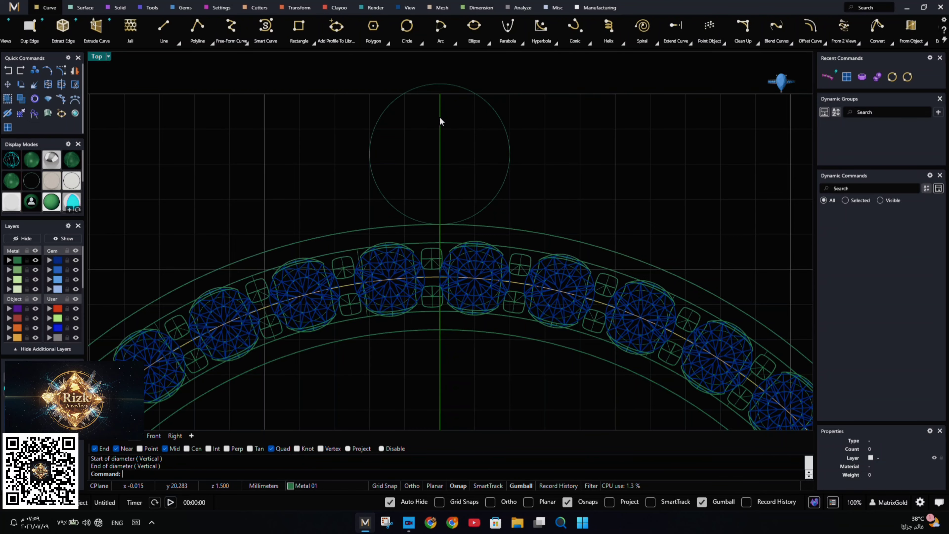
Draw a vertical two-point profile circle of 1.50 mm diameter in the Right view, starting from the 4 mm circle's upper quadrant
scroll(441, 119, down, 3)
key(Return)
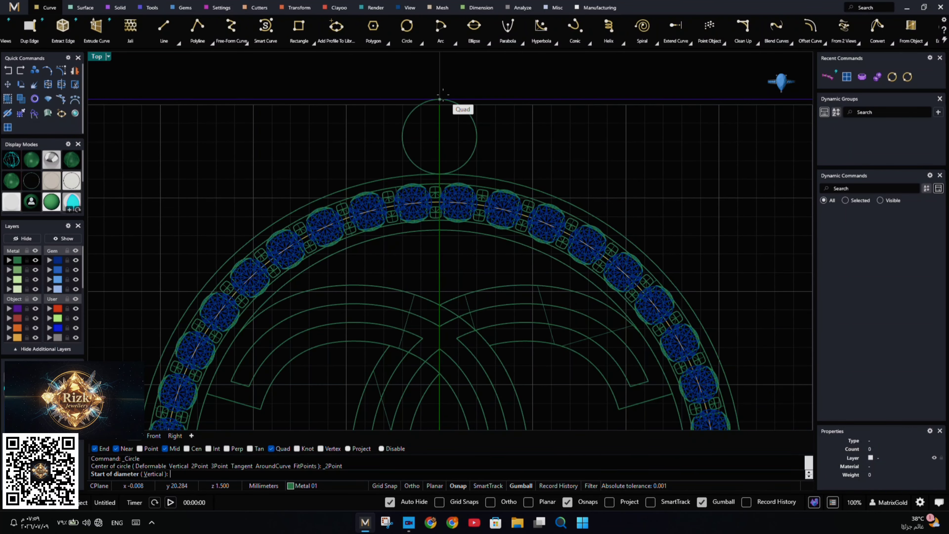
click(440, 100)
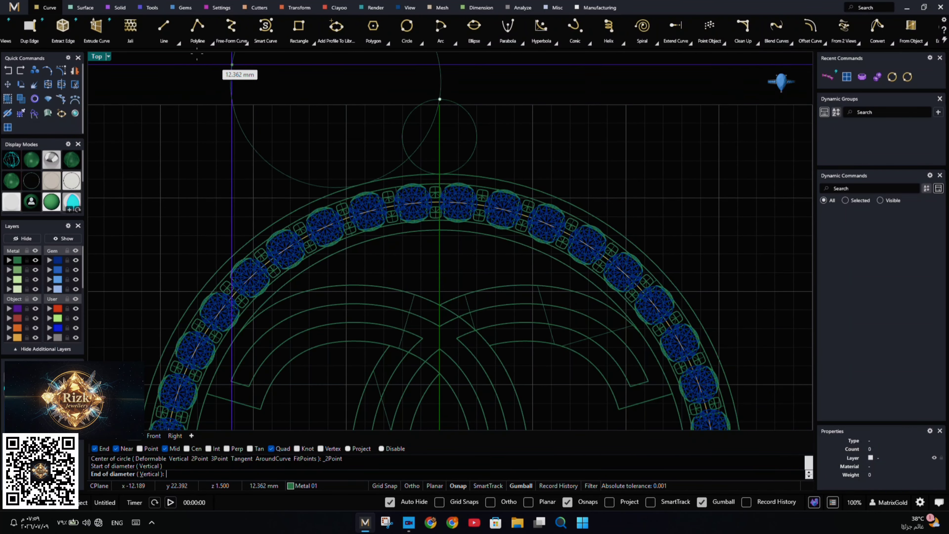
double_click(100, 58)
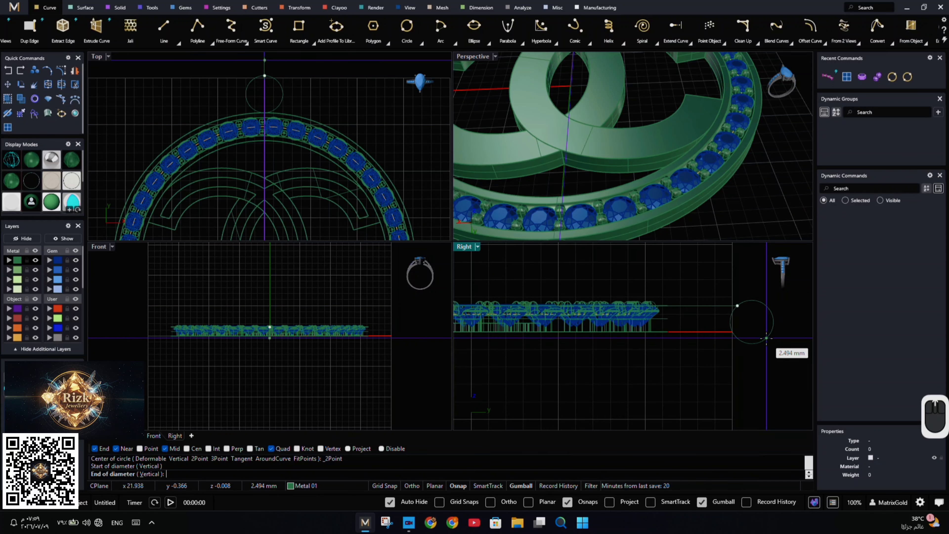
scroll(767, 338, up, 2)
right_drag(750, 338, 718, 344)
text(1)
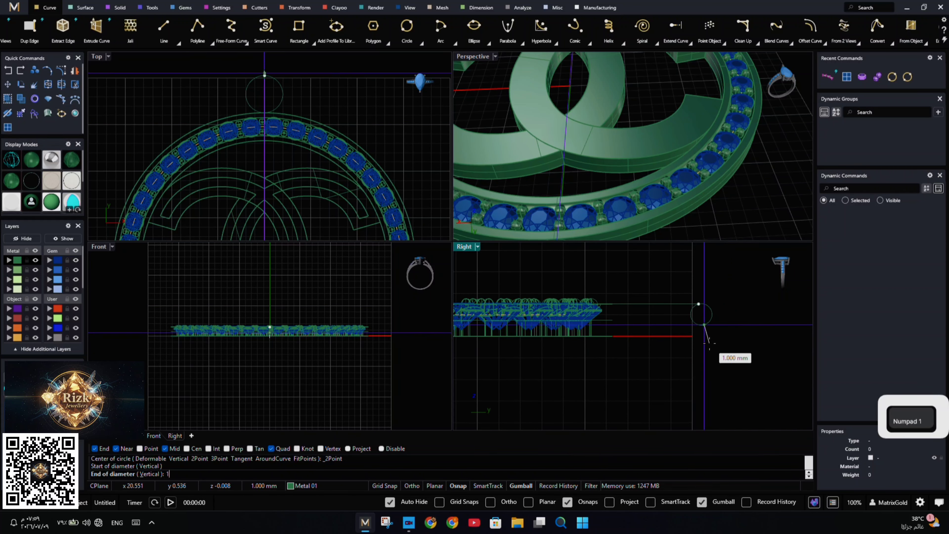
text(.50)
key(Return)
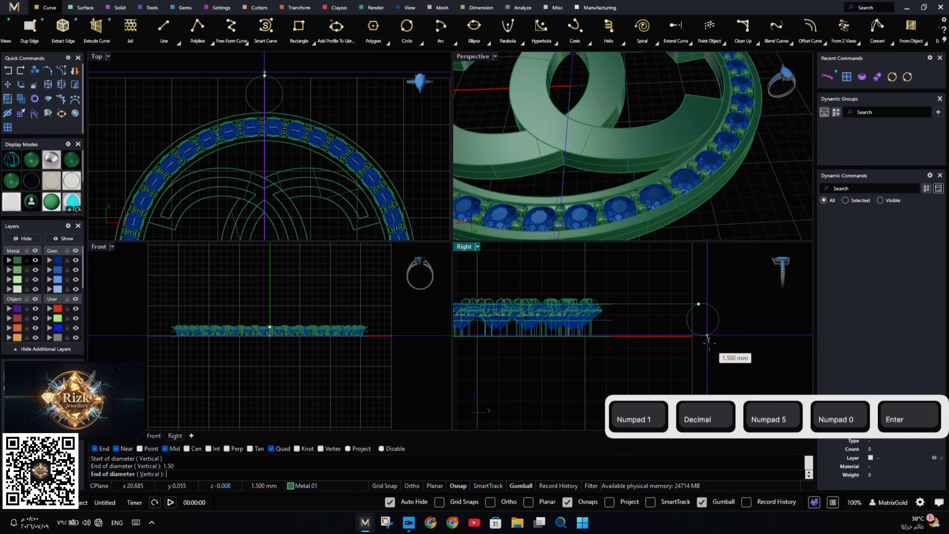
key(shift)
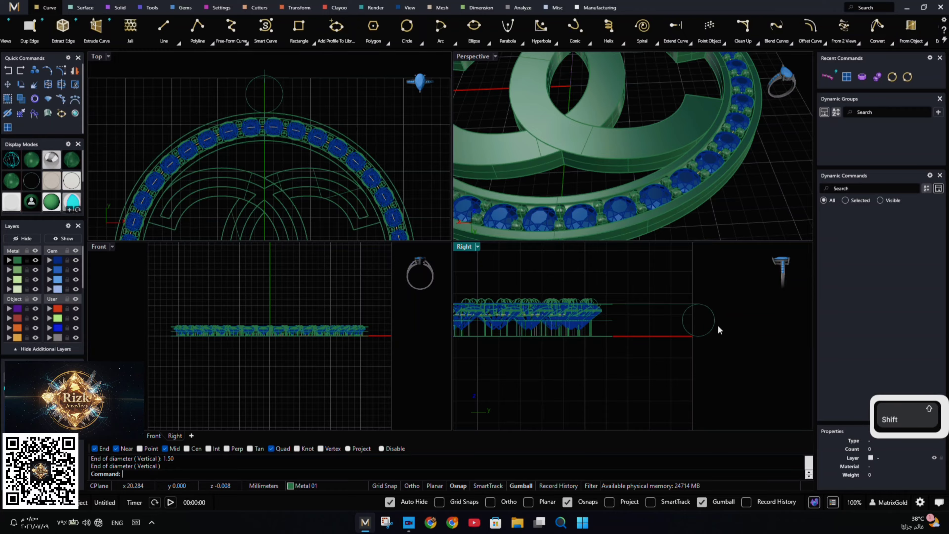
Move the 1.50 mm profile circle 0.75 mm outward, away from the ring, in the Right view
click(699, 338)
click(735, 320)
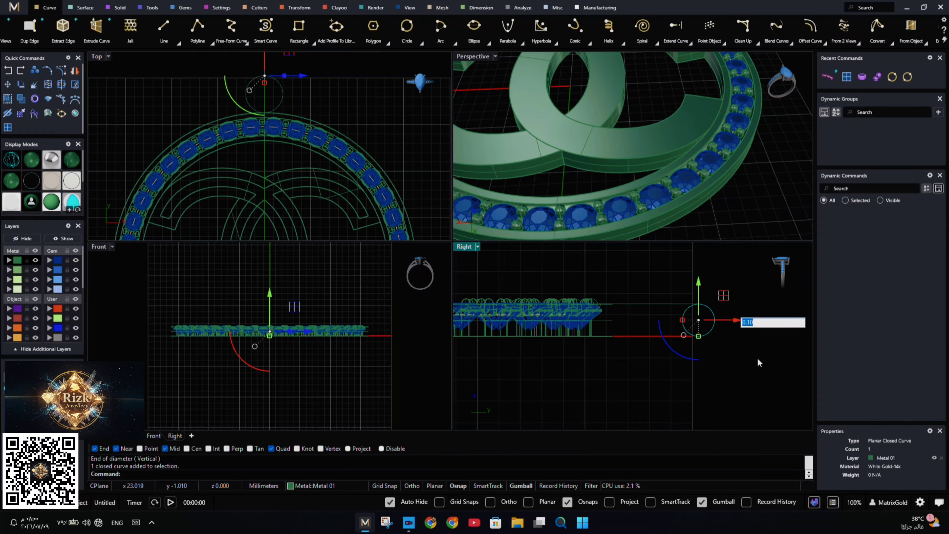
text(0.75)
key(Return)
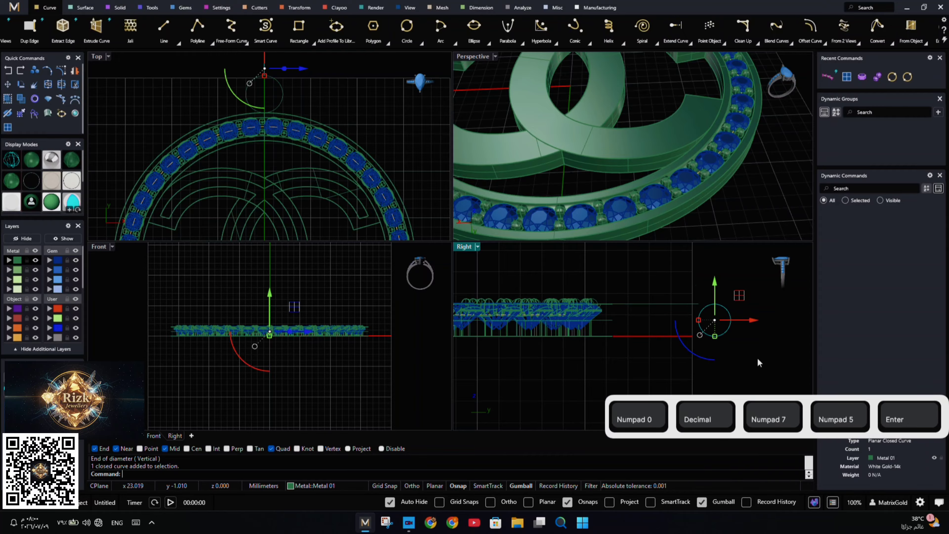
Sweep the profile circle along the 4 mm circle with a one-rail sweep, using Freeform frame style and unchanged cross sections
click(83, 8)
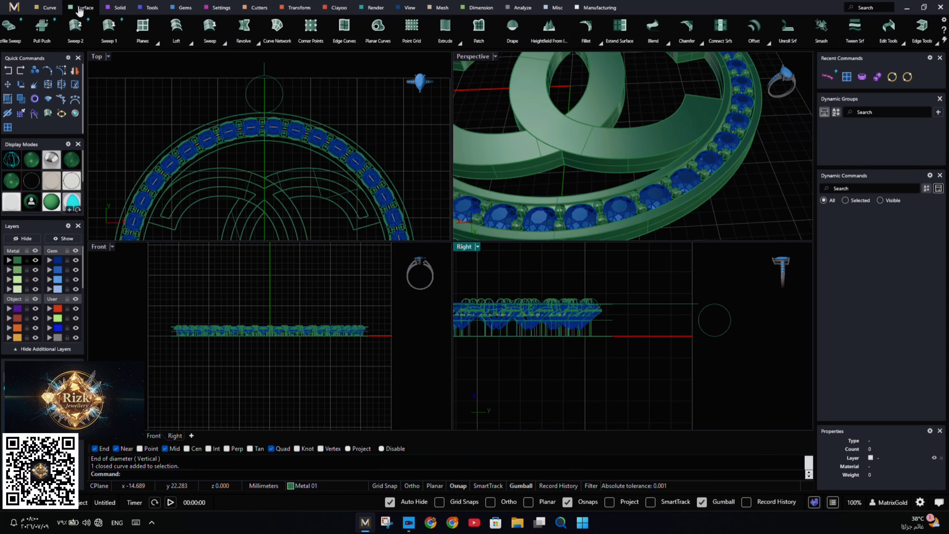
click(225, 44)
click(243, 73)
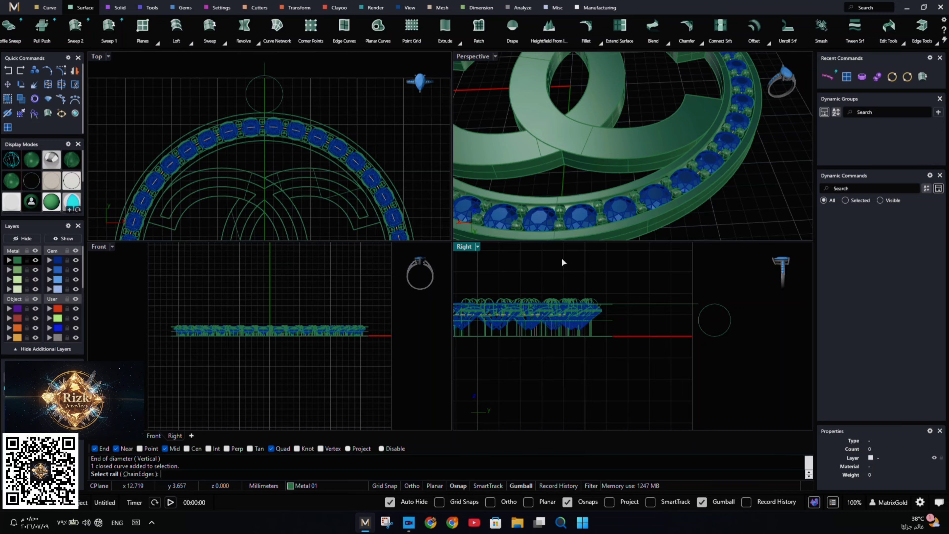
click(684, 302)
click(713, 336)
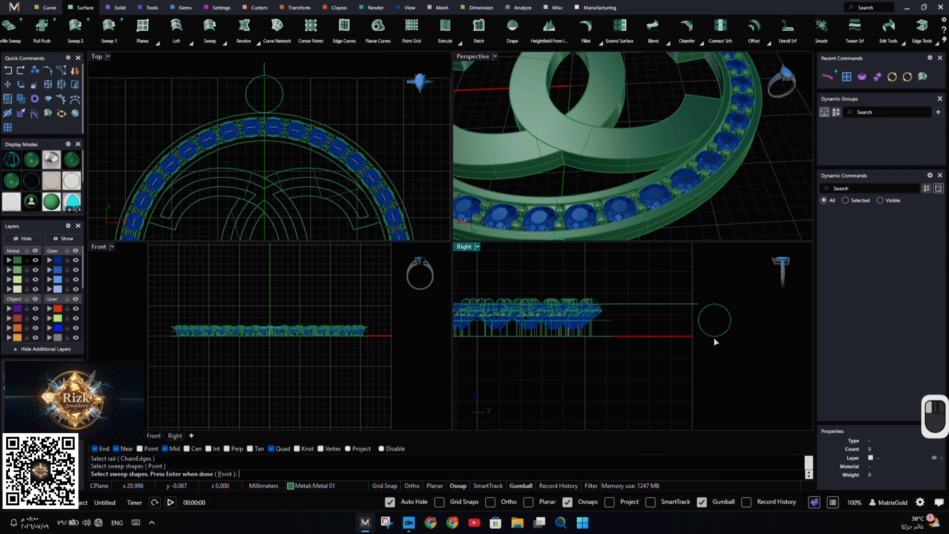
key(Return)
key(Return)
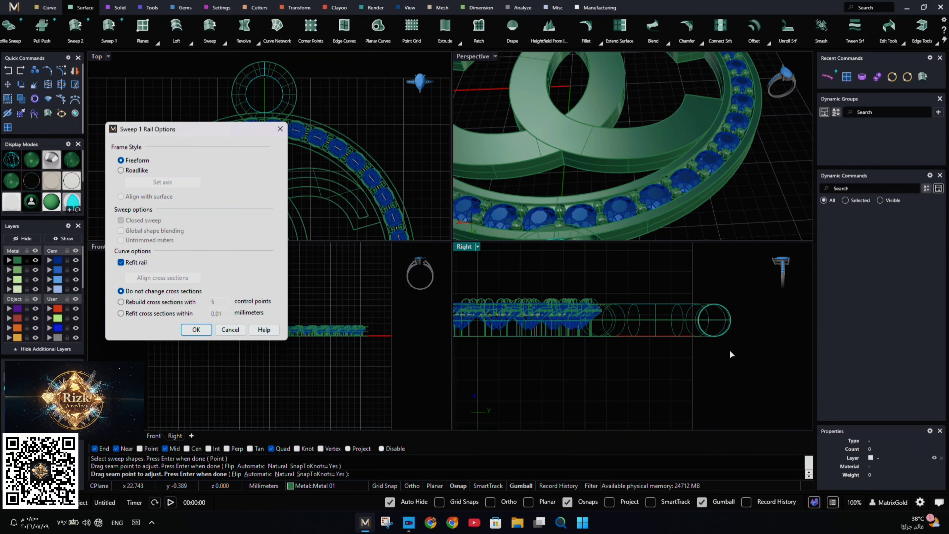
click(196, 330)
Examine the junction between the swept loop and the diamond ring from several angles in the Perspective view
scroll(721, 325, down, 1)
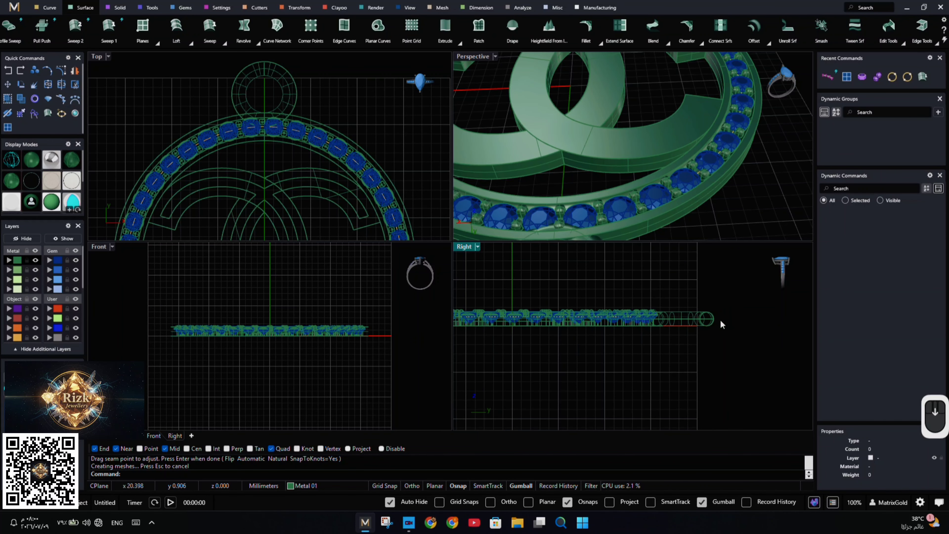
right_drag(725, 336, 685, 342)
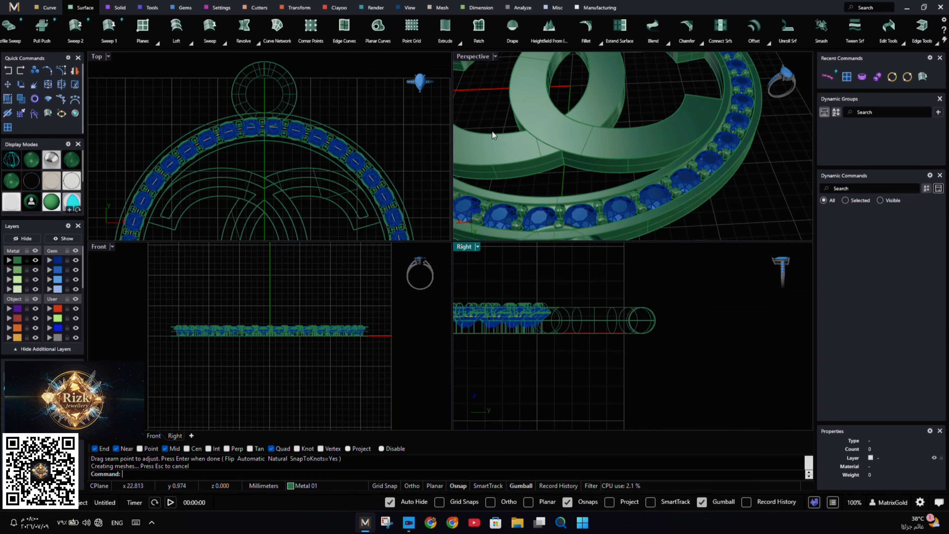
double_click(466, 56)
right_drag(692, 239, 608, 193)
scroll(608, 193, down, 4)
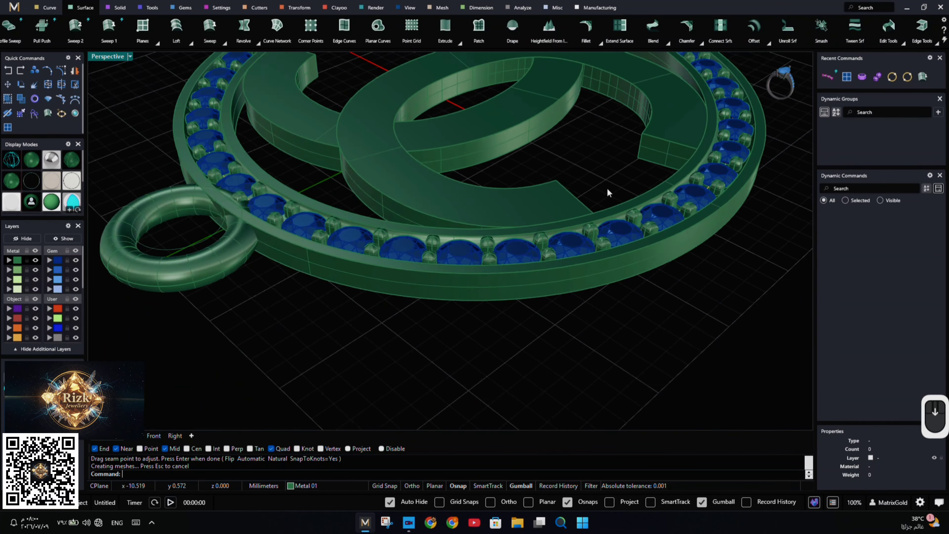
right_drag(418, 241, 610, 227)
scroll(557, 227, up, 5)
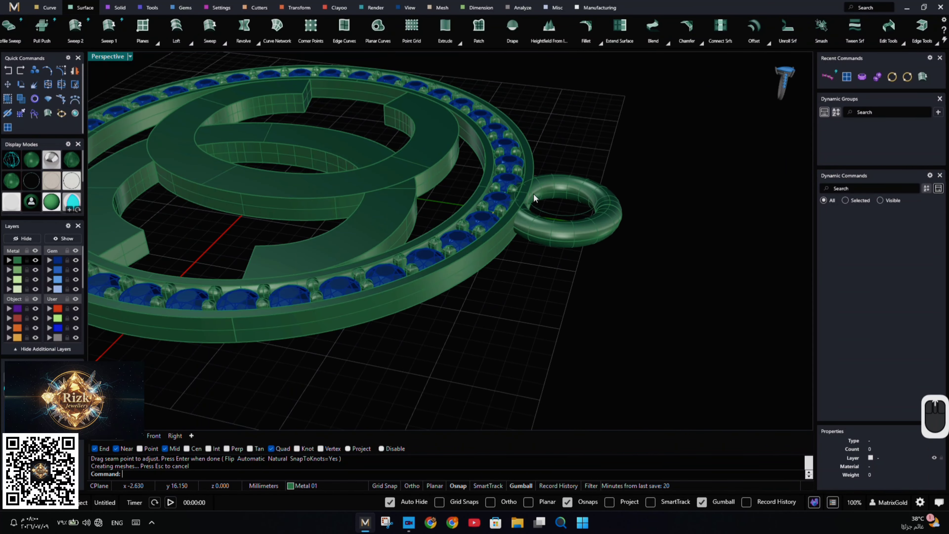
scroll(557, 227, up, 2)
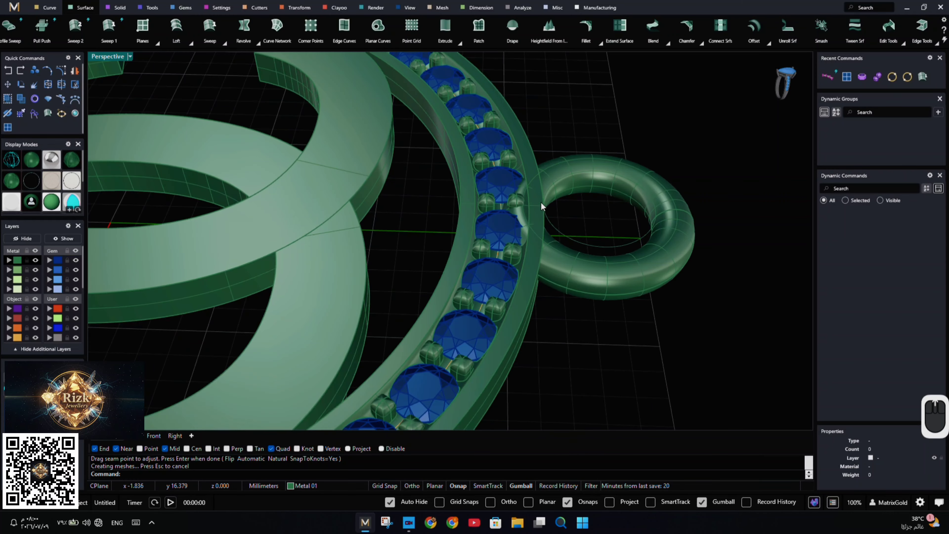
Move the loop surface straight up in the Top view until its lower edge only slightly overlaps the ring's outer rim
double_click(98, 58)
double_click(98, 60)
scroll(479, 239, up, 4)
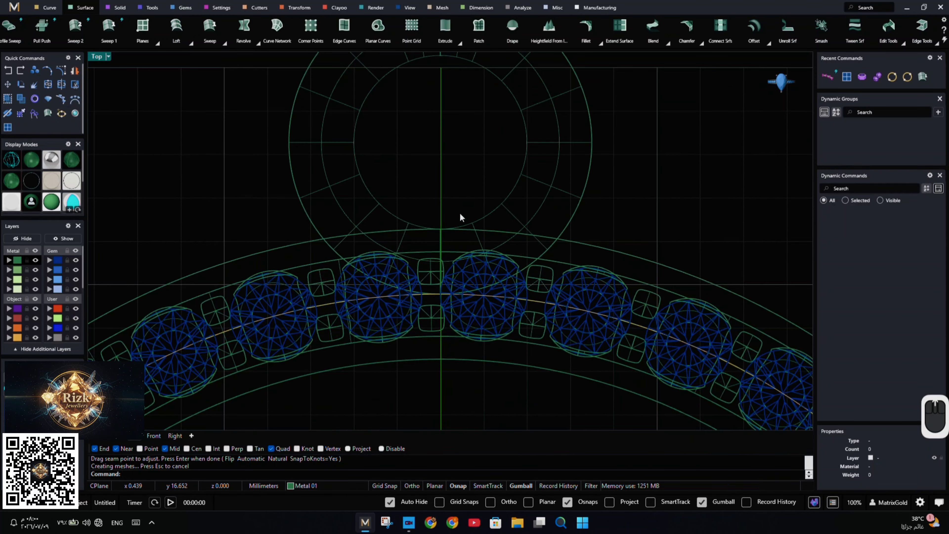
right_drag(459, 214, 494, 305)
click(534, 199)
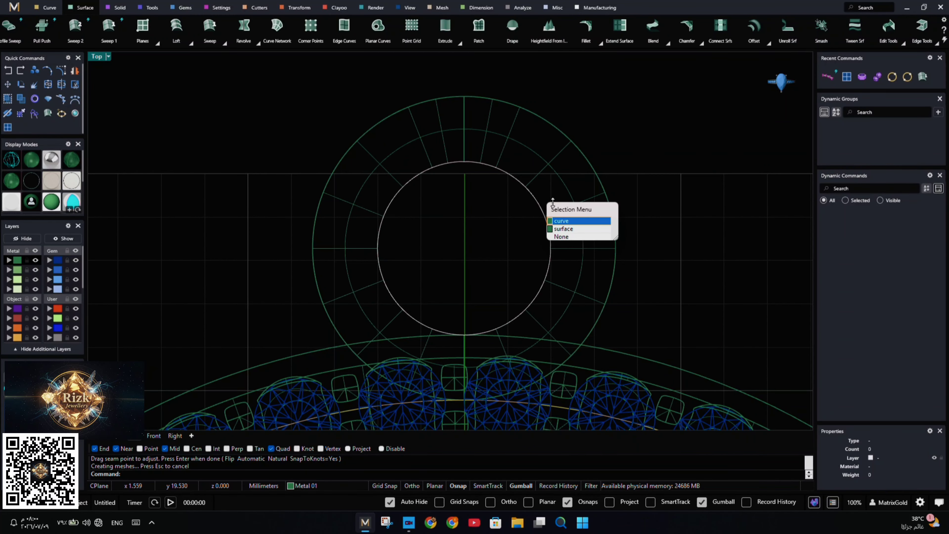
click(576, 226)
drag(464, 213, 460, 160)
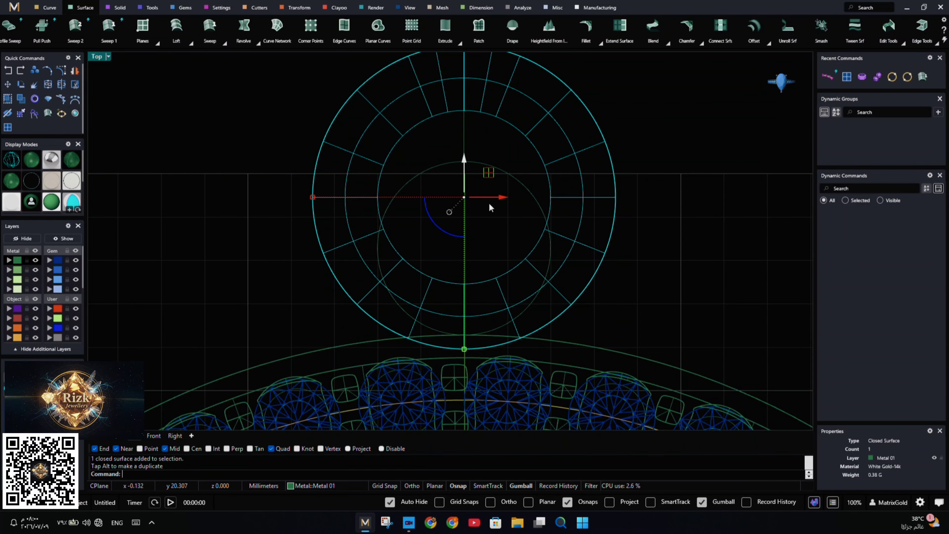
click(645, 254)
Delete the two construction circles left inside the loop, the 4 mm rail and its profile
right_drag(674, 281, 651, 240)
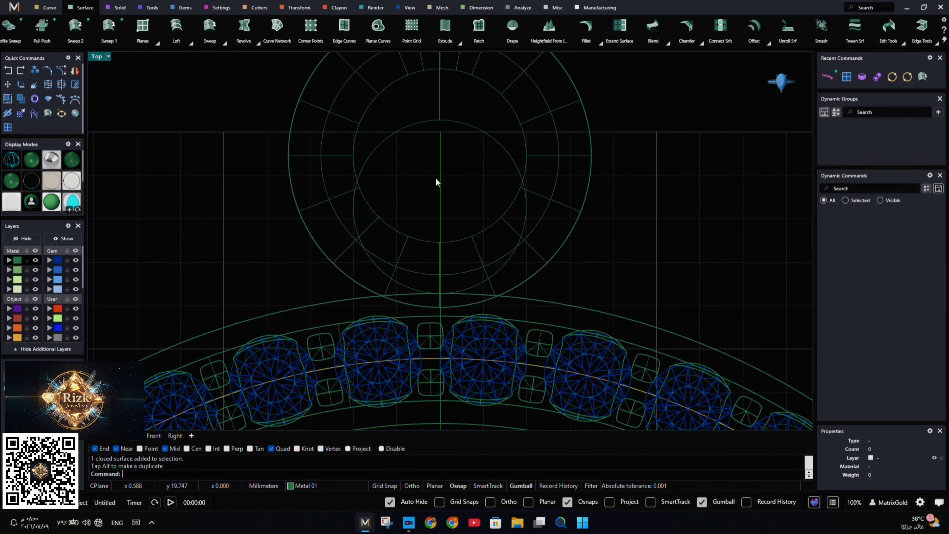
scroll(426, 156, down, 3)
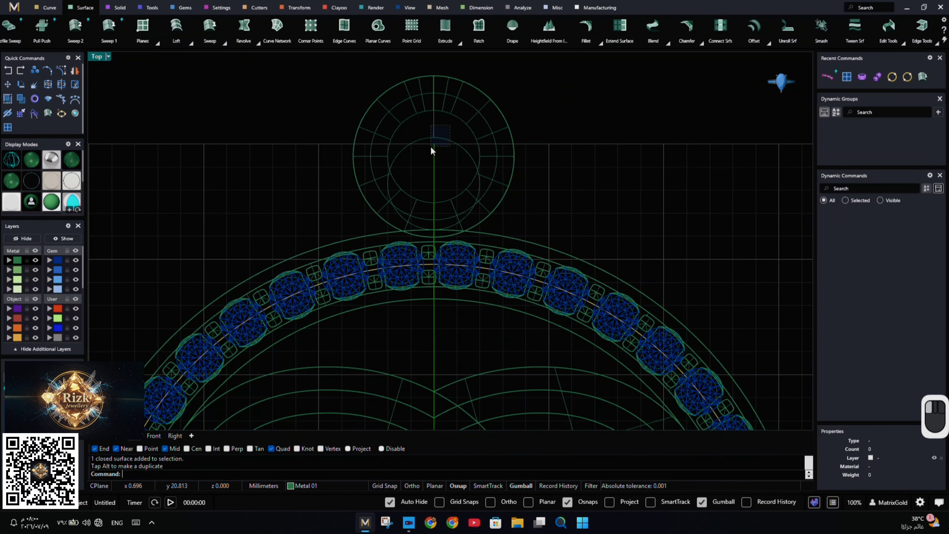
click(432, 146)
key(Delete)
scroll(433, 227, up, 2)
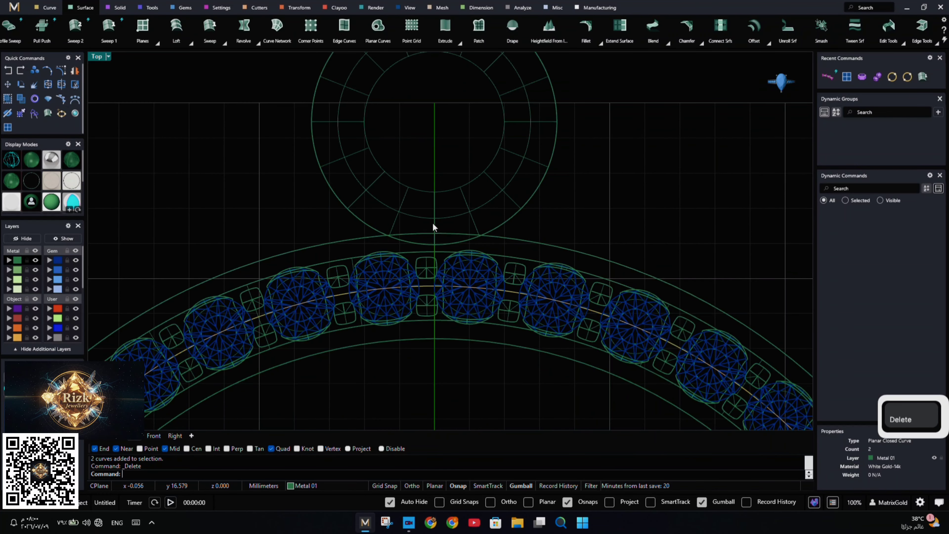
scroll(434, 227, down, 2)
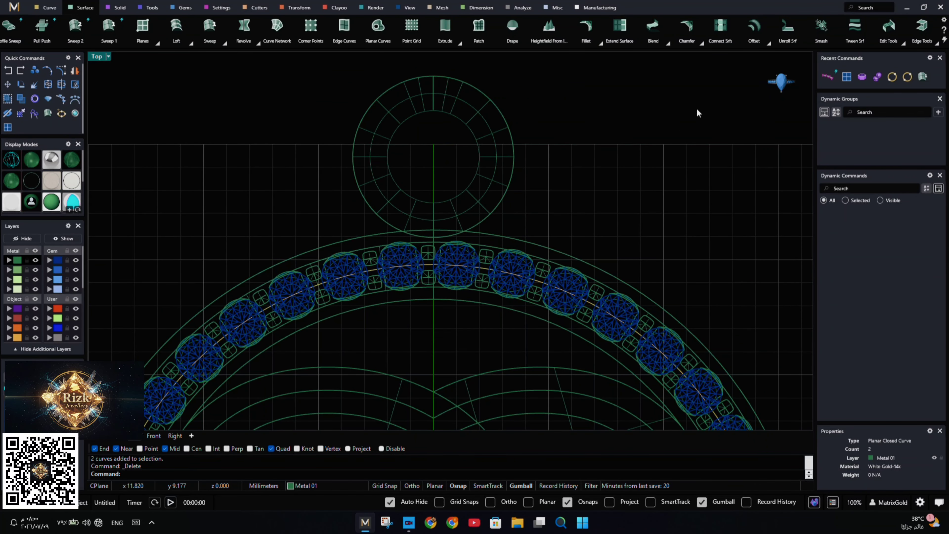
Boolean Union the loop with the pendant body
click(876, 78)
click(511, 242)
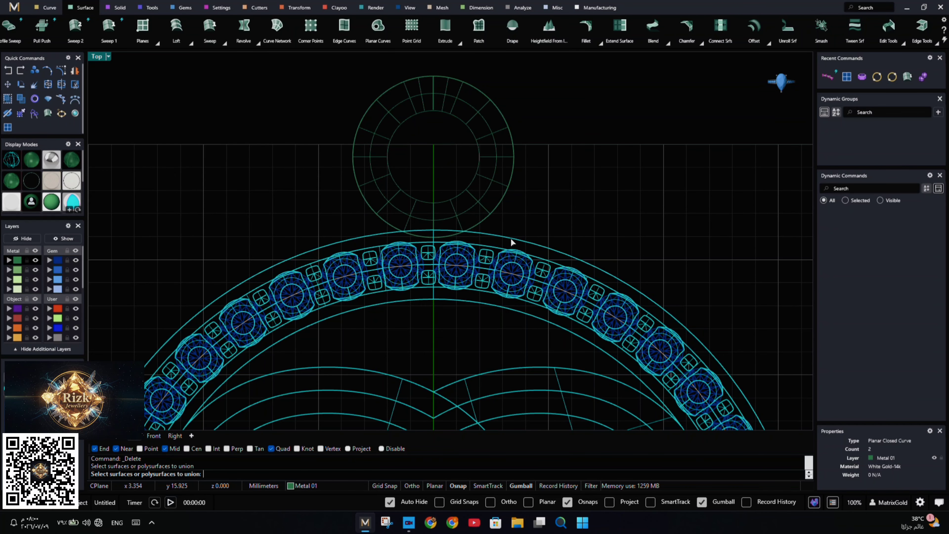
click(493, 207)
right_click(566, 207)
scroll(566, 206, down, 6)
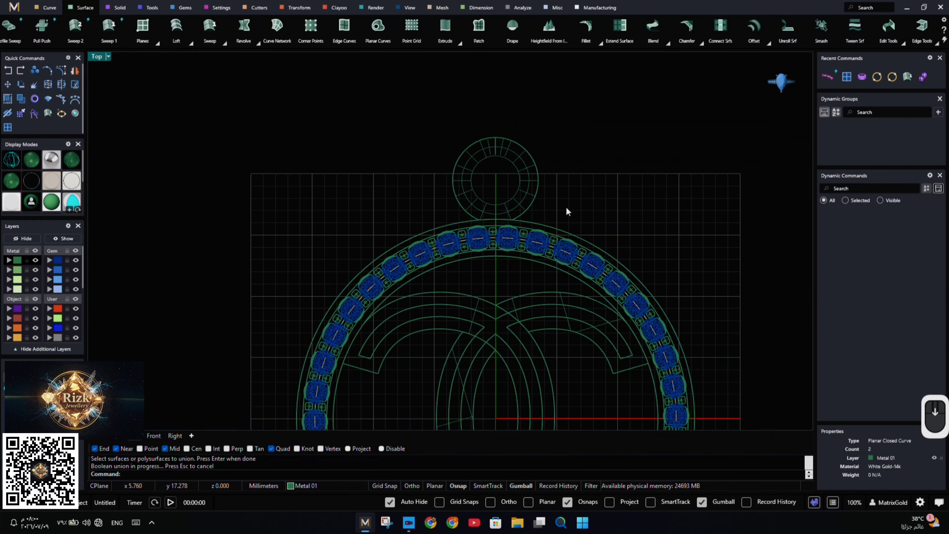
right_drag(646, 239, 581, 192)
scroll(610, 228, down, 6)
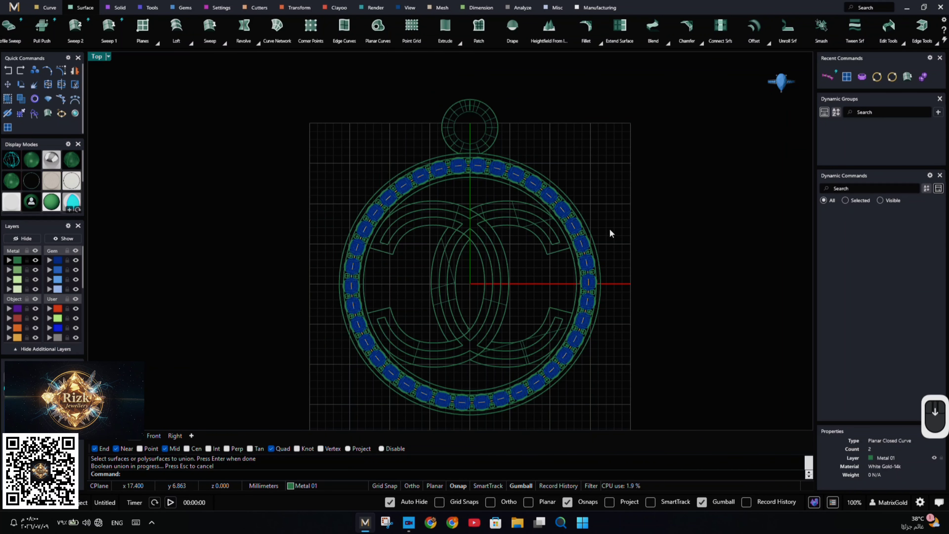
Create a Bail at the origin with internal width 2 and internal height 1
click(119, 11)
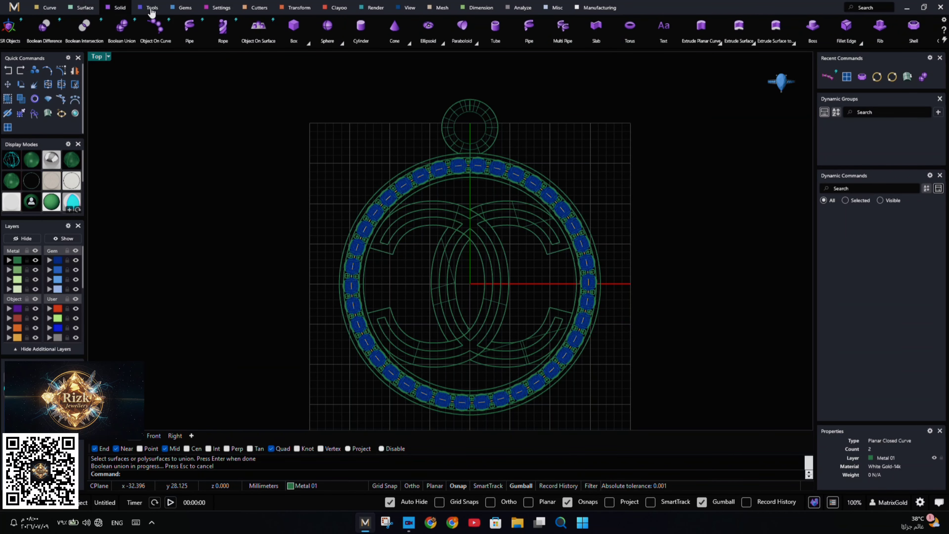
click(223, 10)
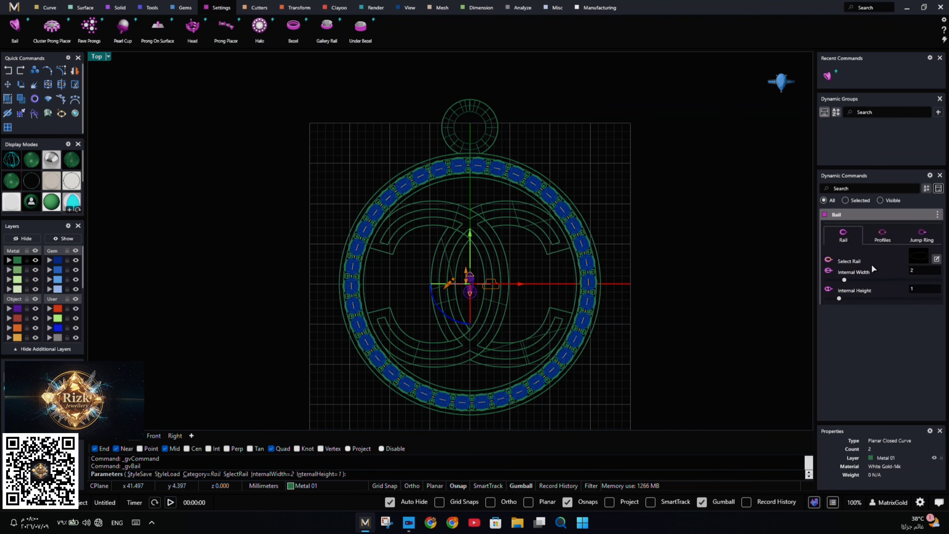
right_drag(702, 274, 631, 264)
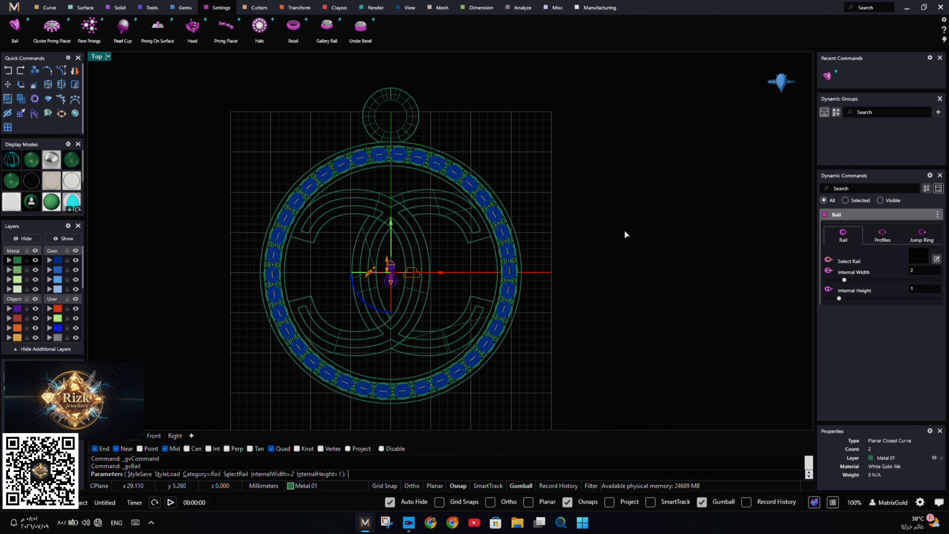
scroll(408, 273, up, 2)
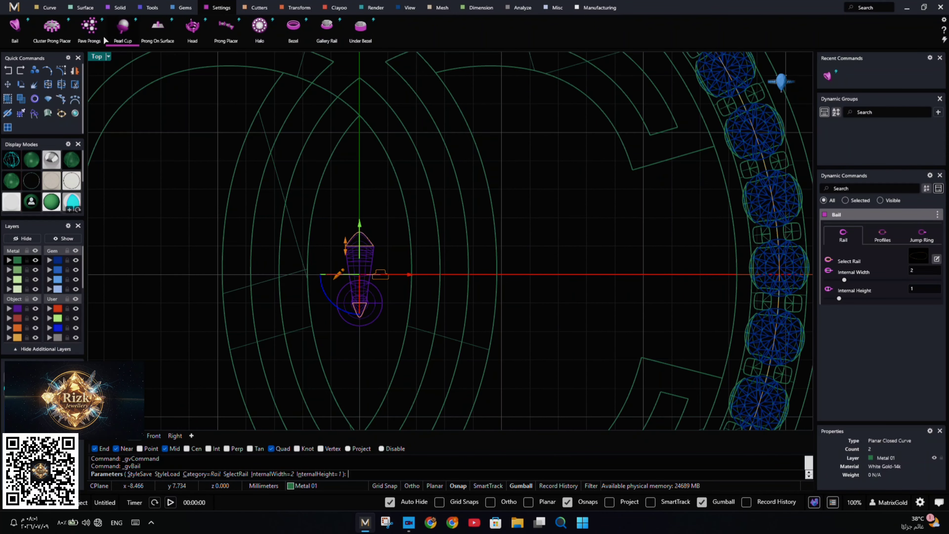
scroll(174, 202, down, 6)
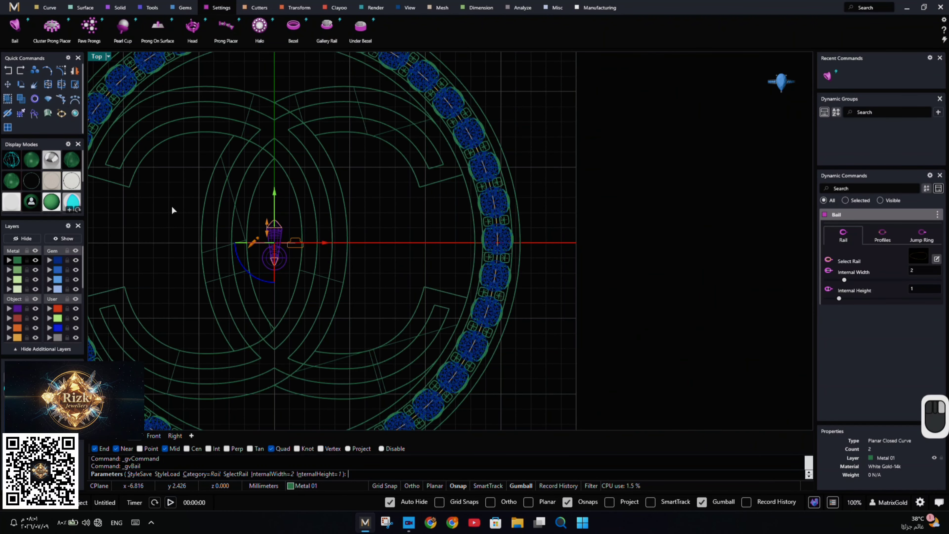
right_drag(157, 213, 240, 215)
right_click(241, 215)
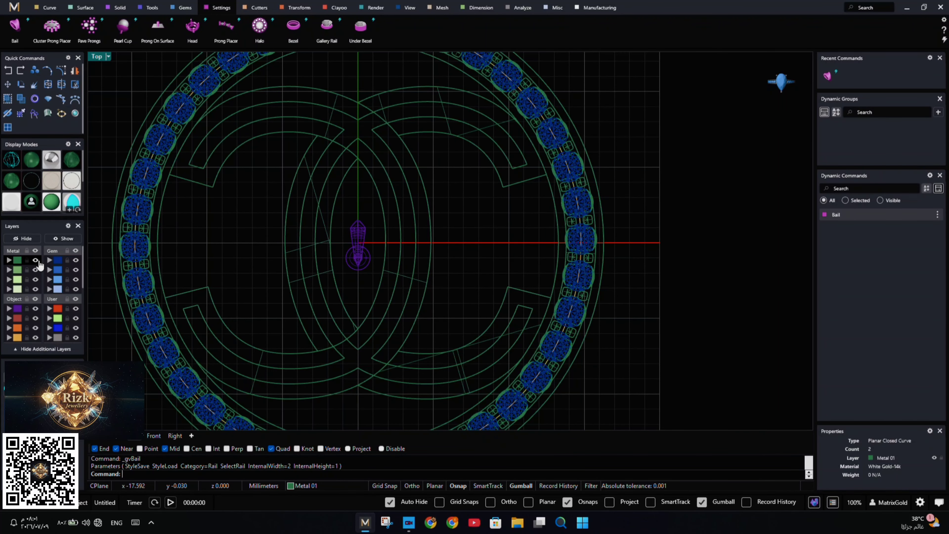
Make Metal 02 the current layer and hide the Metal 01 layer and the gems' layer
click(20, 271)
click(35, 259)
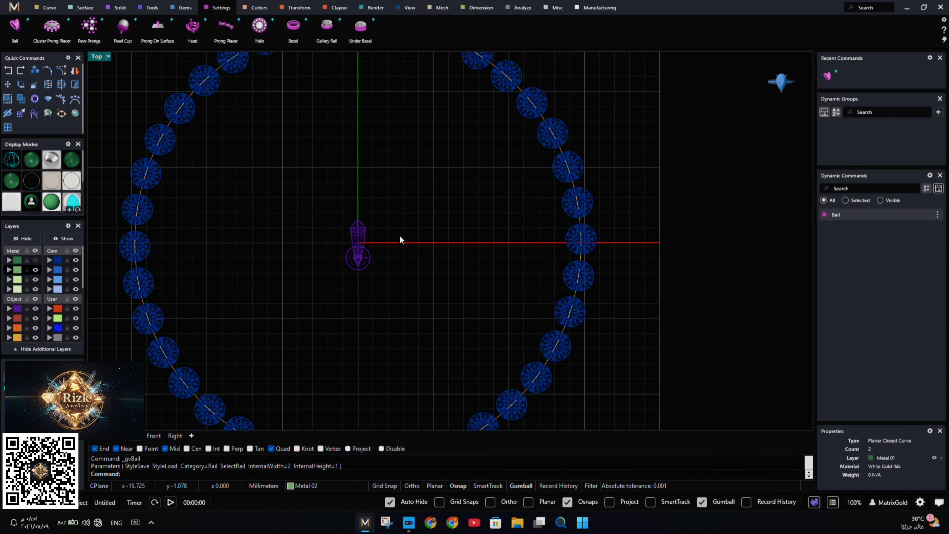
click(76, 260)
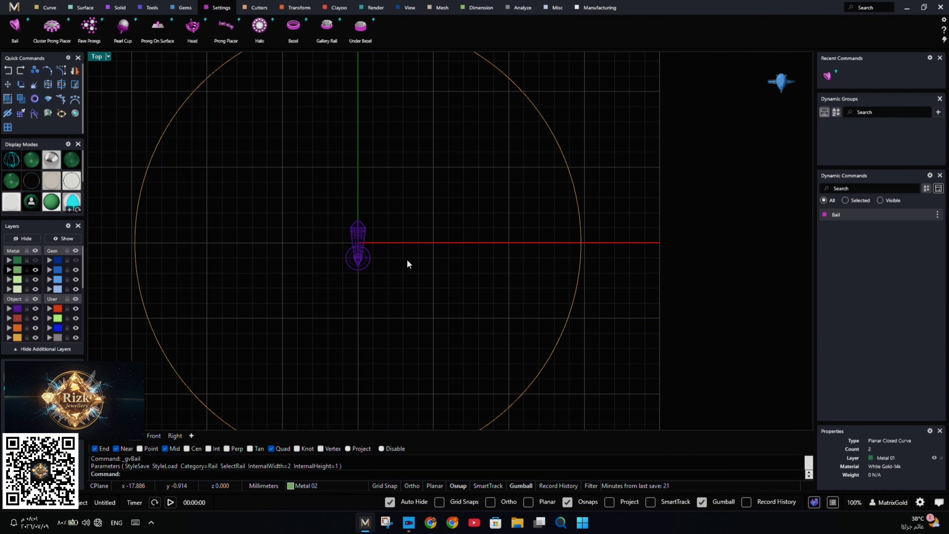
Reopen the bail for editing and replace its rail with library shape 04
double_click(96, 60)
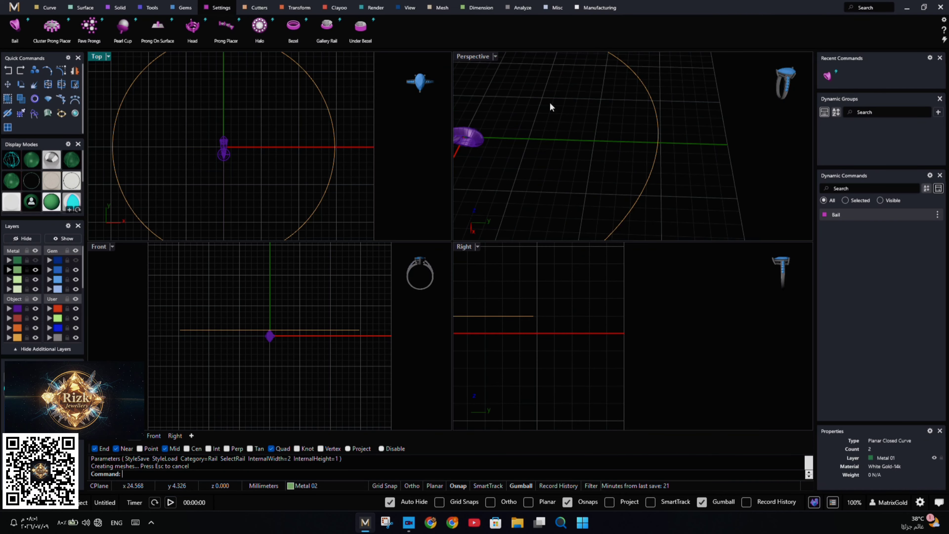
double_click(470, 55)
scroll(392, 187, down, 3)
scroll(422, 183, up, 6)
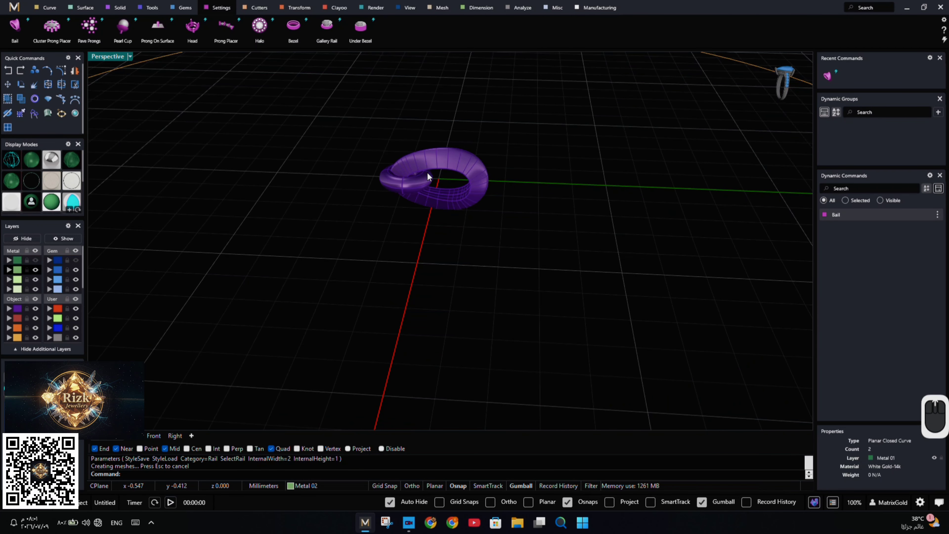
right_drag(428, 172, 459, 212)
click(498, 210)
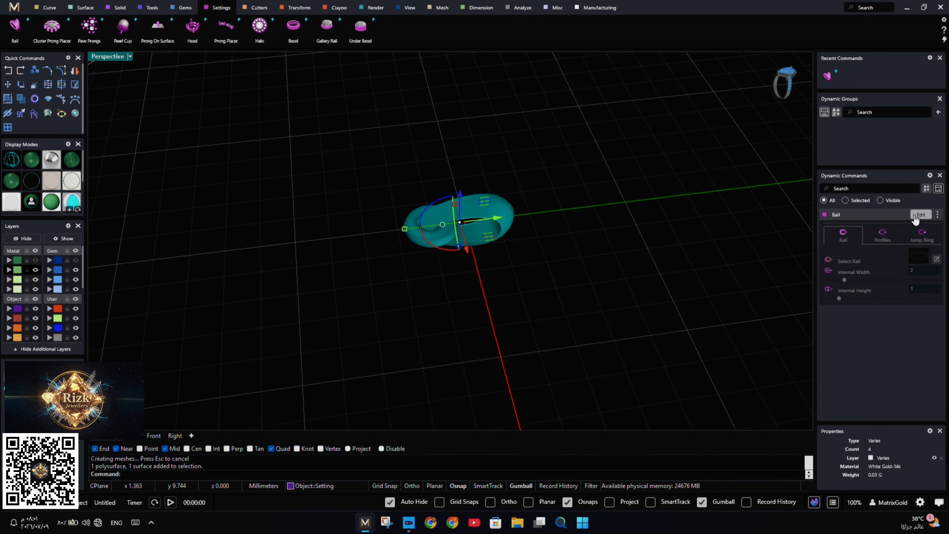
click(920, 215)
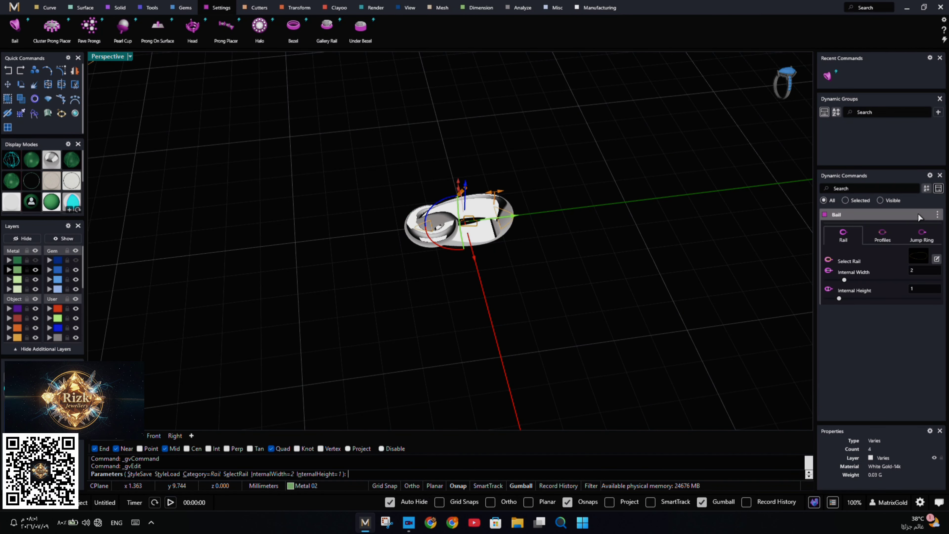
click(920, 257)
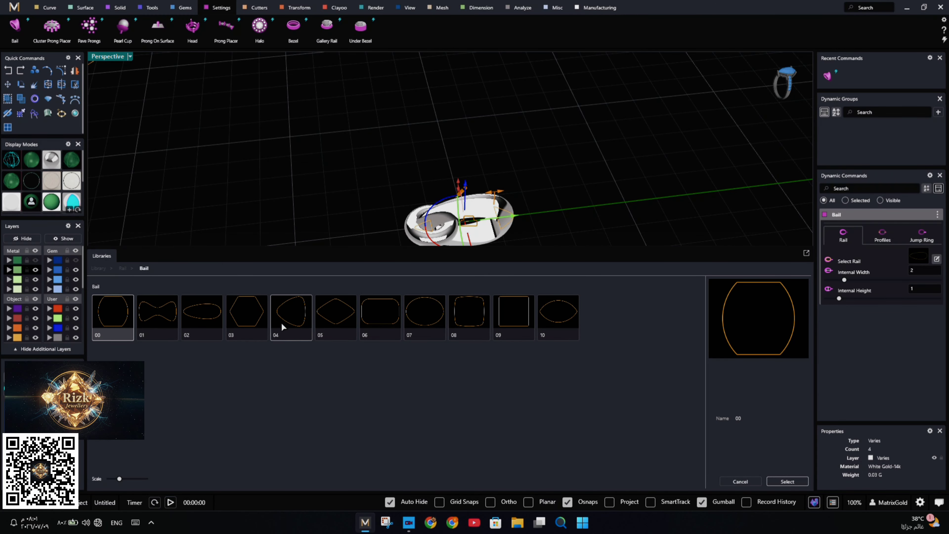
double_click(300, 328)
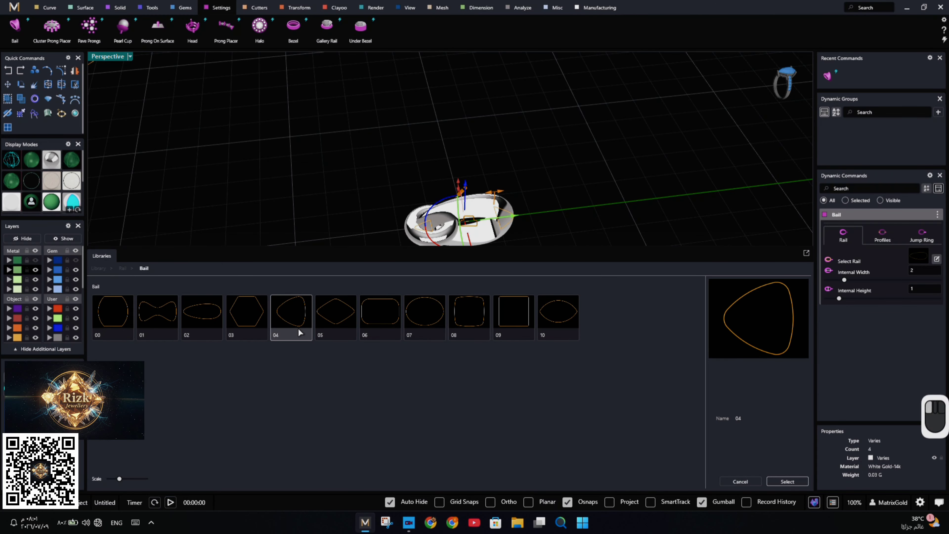
Enlarge the bail's rail to internal width 6 and internal height 2.4
right_drag(492, 278, 453, 220)
scroll(419, 137, up, 7)
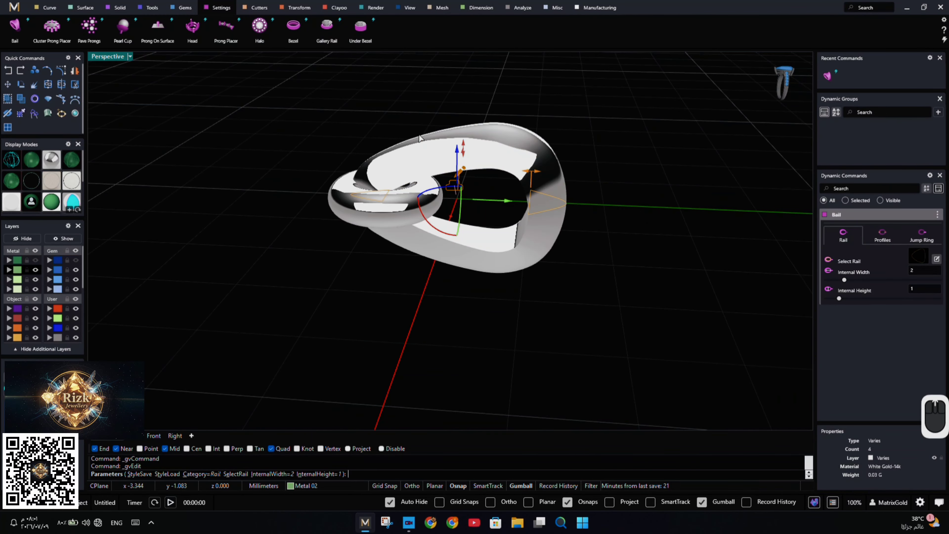
right_drag(516, 195, 538, 195)
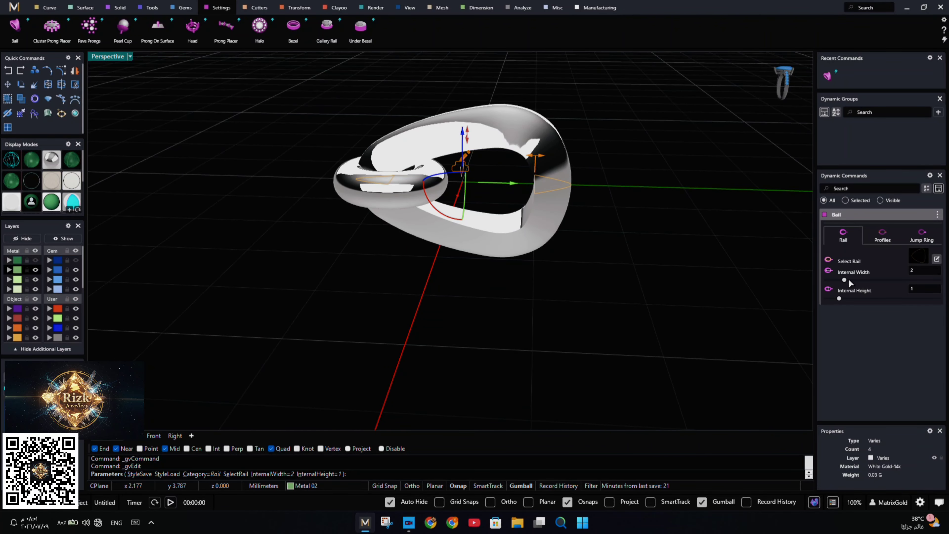
drag(844, 280, 892, 285)
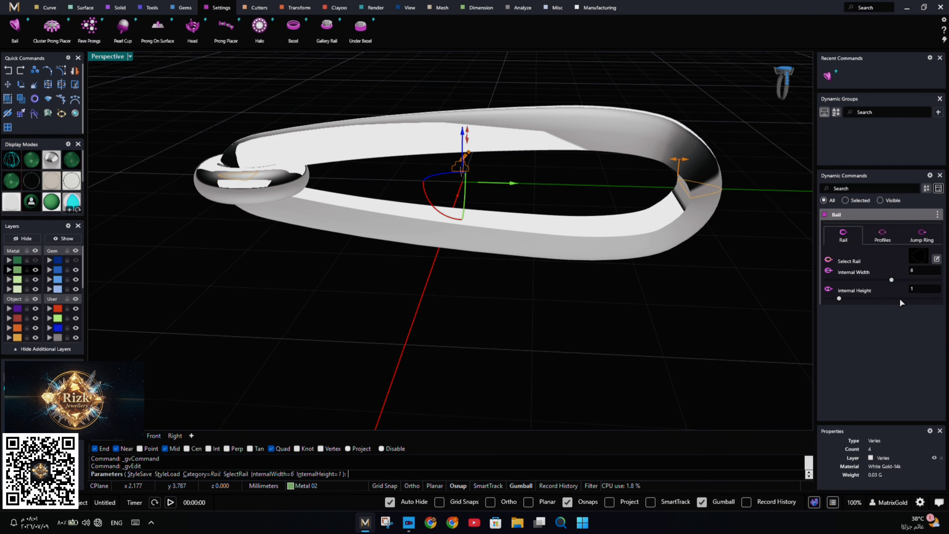
drag(840, 298, 877, 297)
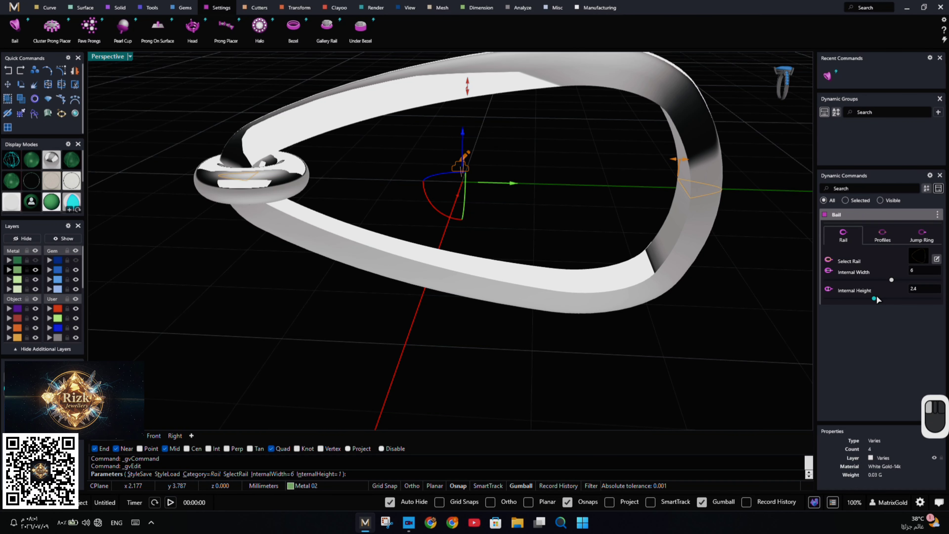
scroll(687, 259, down, 7)
right_drag(598, 274, 654, 250)
scroll(653, 243, up, 3)
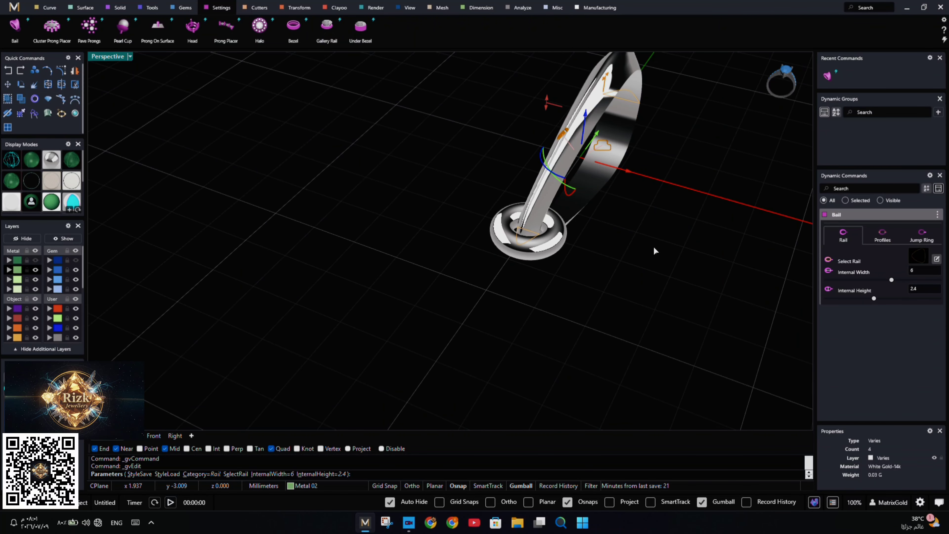
Set the bail's top profile width to 3.1 and finish editing the bail
click(883, 236)
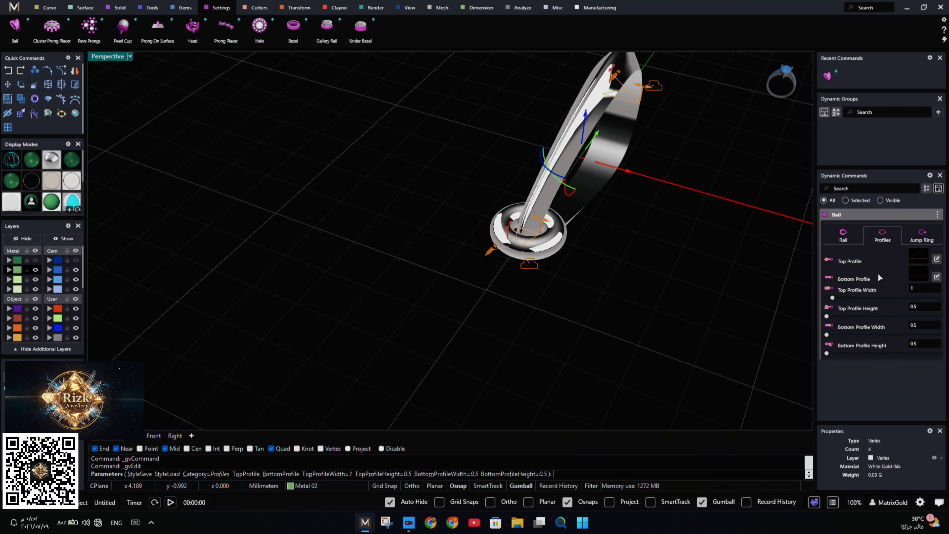
drag(834, 299, 859, 303)
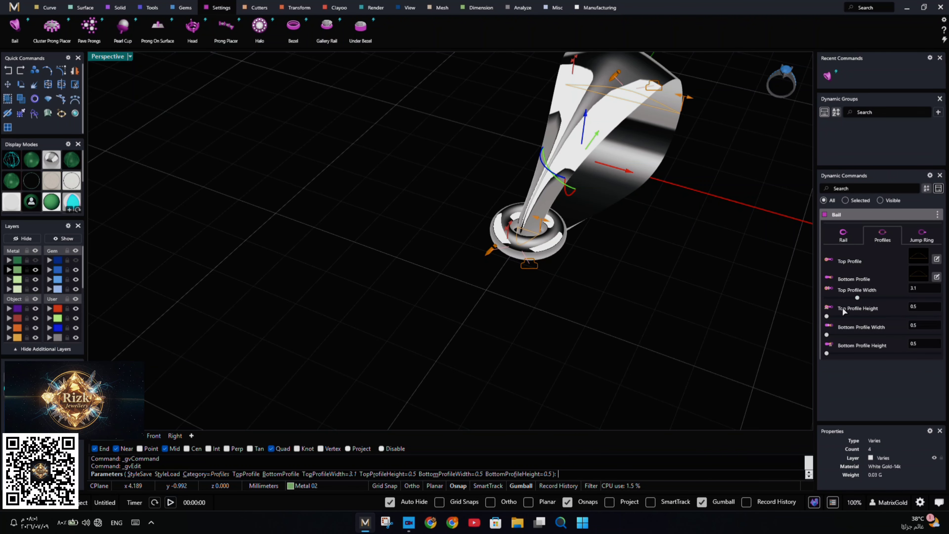
right_drag(690, 347, 532, 335)
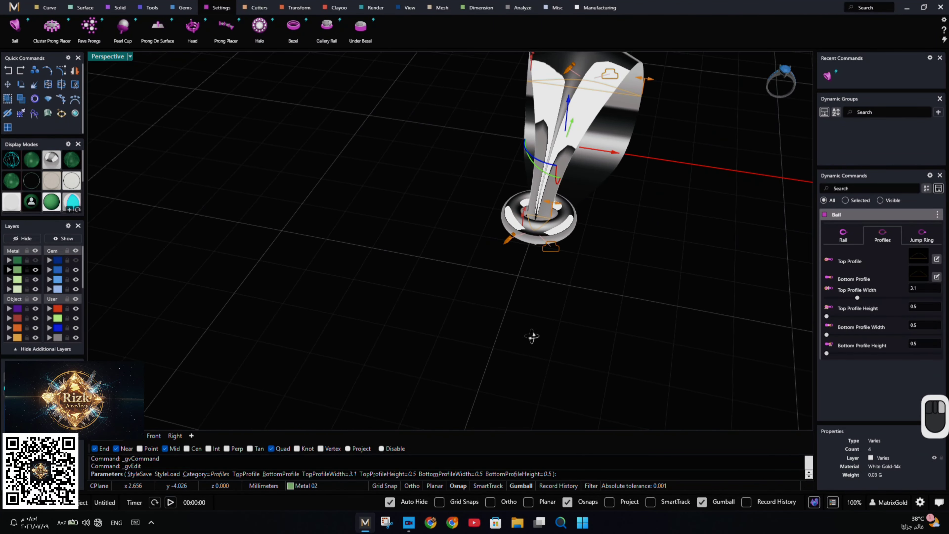
right_drag(685, 261, 578, 250)
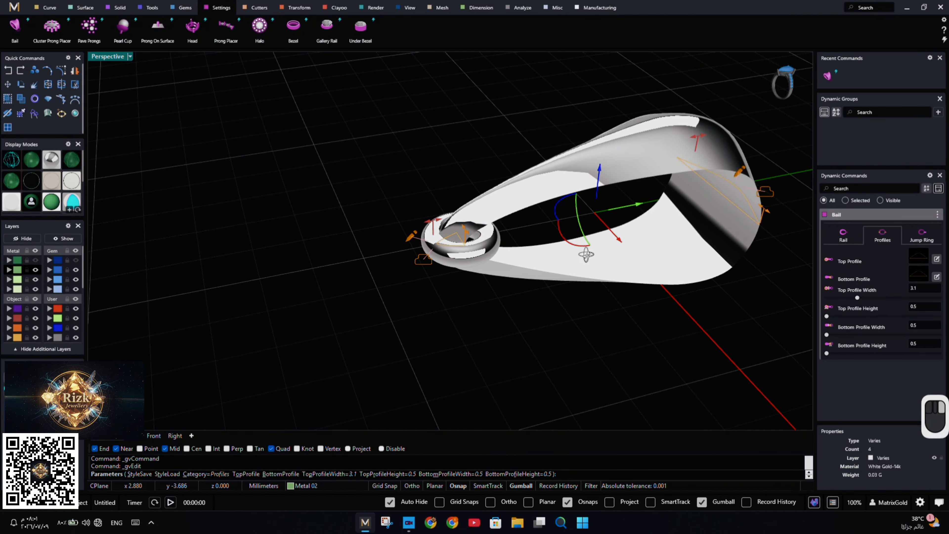
right_click(370, 304)
Turn the Metal 01 layer and the gems' layer back on
double_click(107, 57)
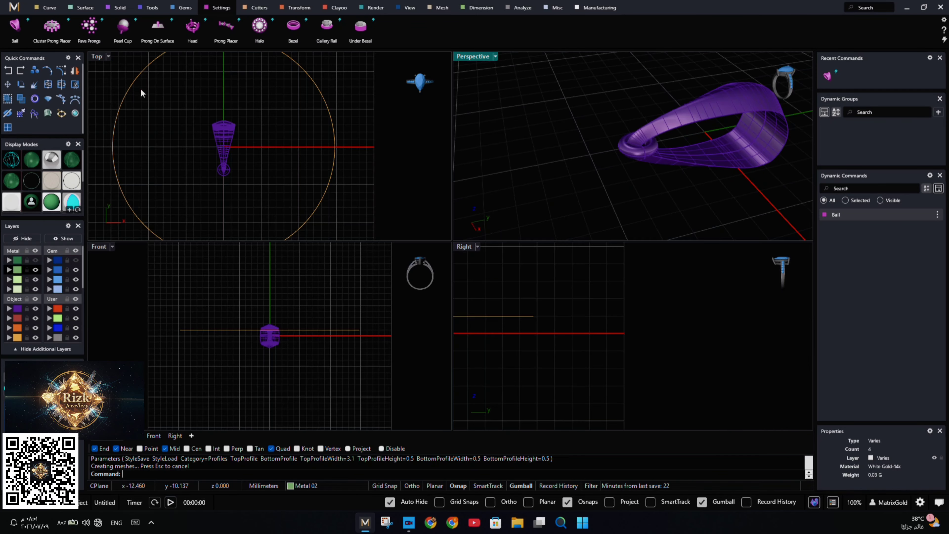
scroll(248, 140, down, 3)
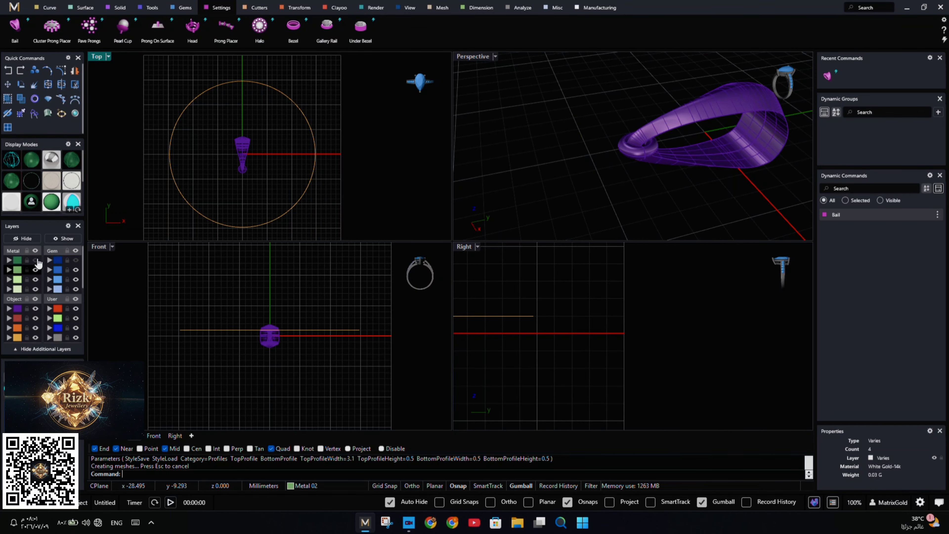
click(36, 260)
click(76, 259)
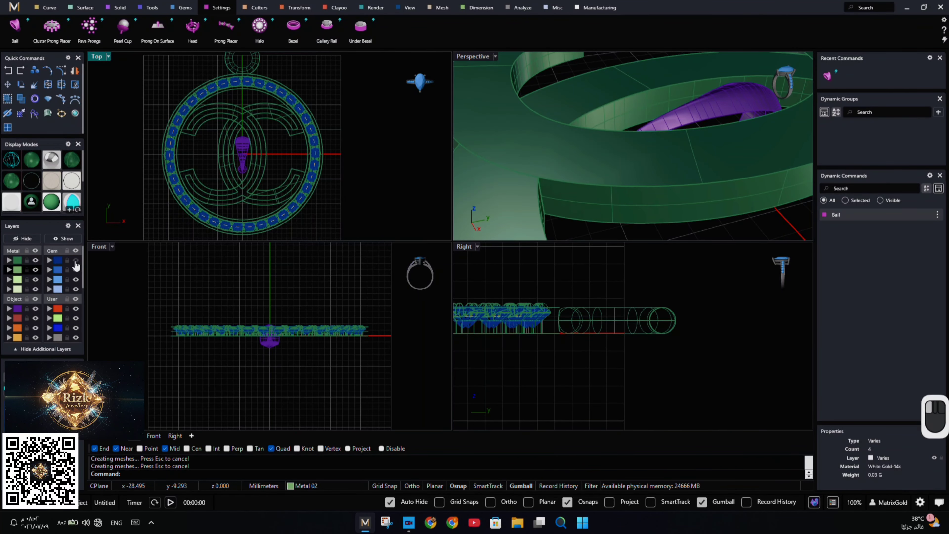
Ungroup the bail and delete the small jump ring at its narrow end
double_click(97, 56)
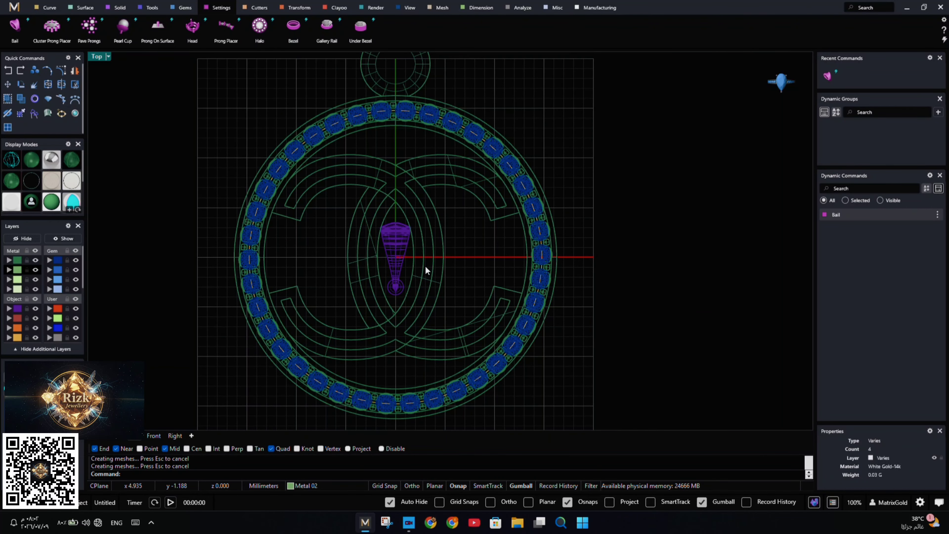
click(402, 249)
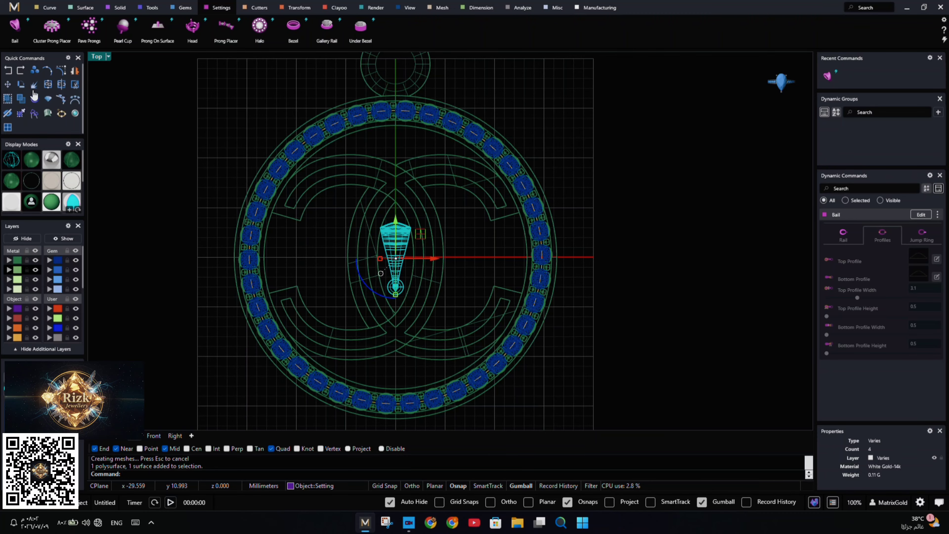
click(21, 99)
scroll(404, 298, up, 5)
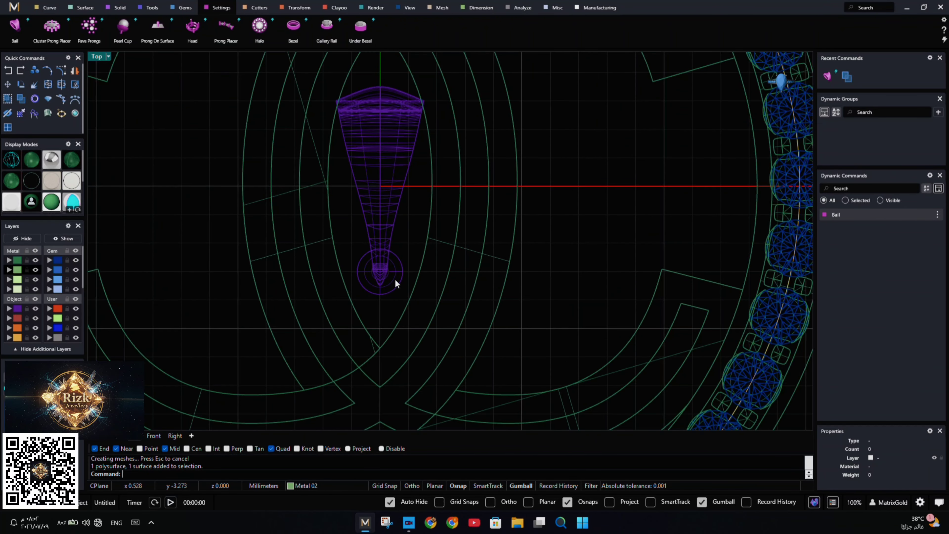
click(396, 284)
key(Delete)
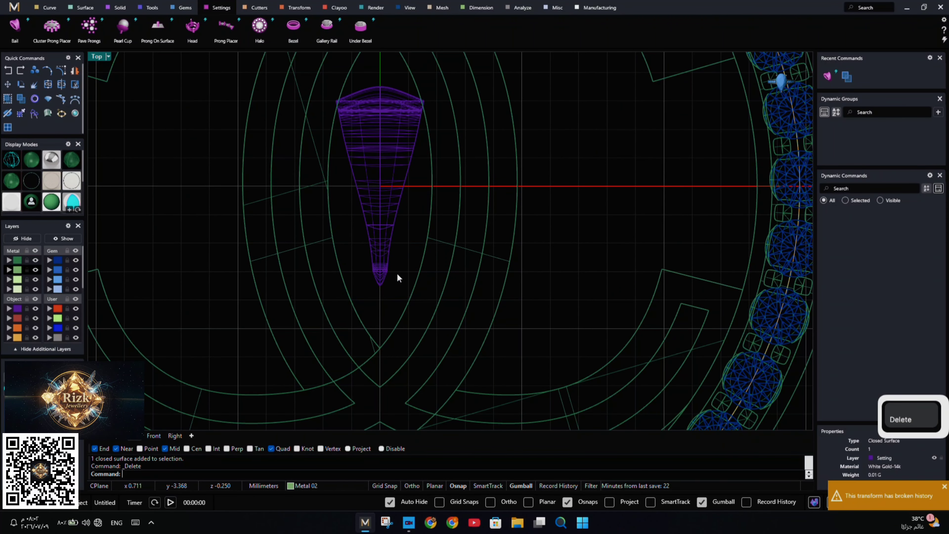
Move the bail up in the Top view so its narrow end sits inside the pendant's top loop
click(369, 209)
scroll(419, 224, down, 6)
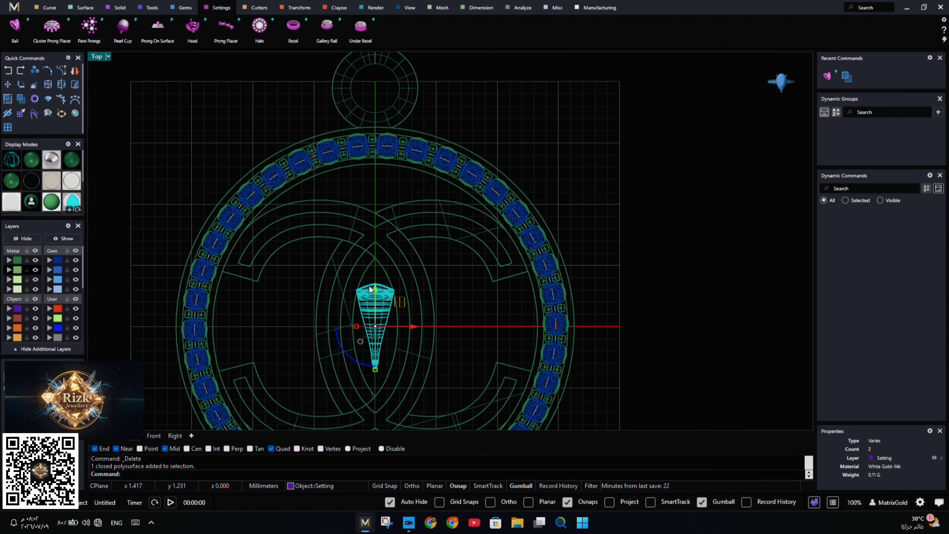
drag(369, 288, 381, 169)
key(Escape)
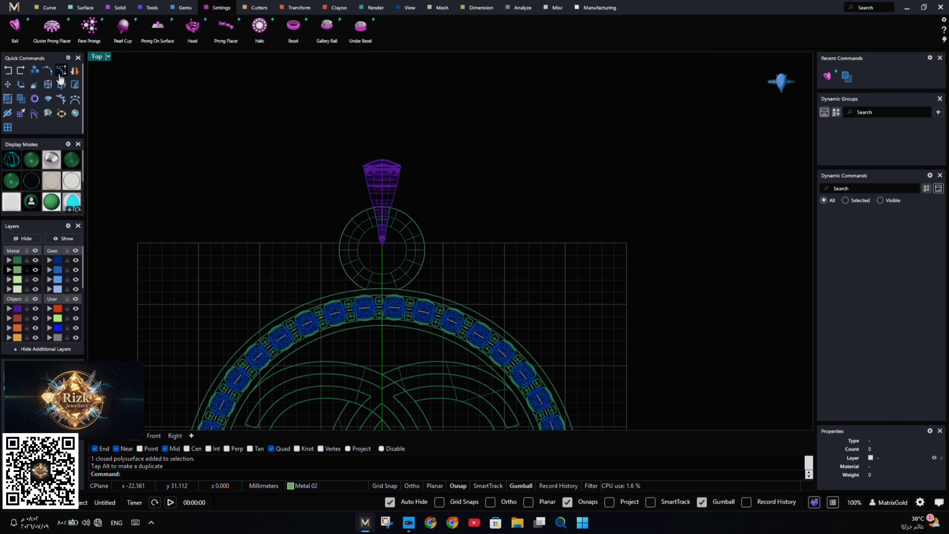
Raise the bail in the Right view so it is centred on the thickness of the pendant's top loop
text(4)
key(Return)
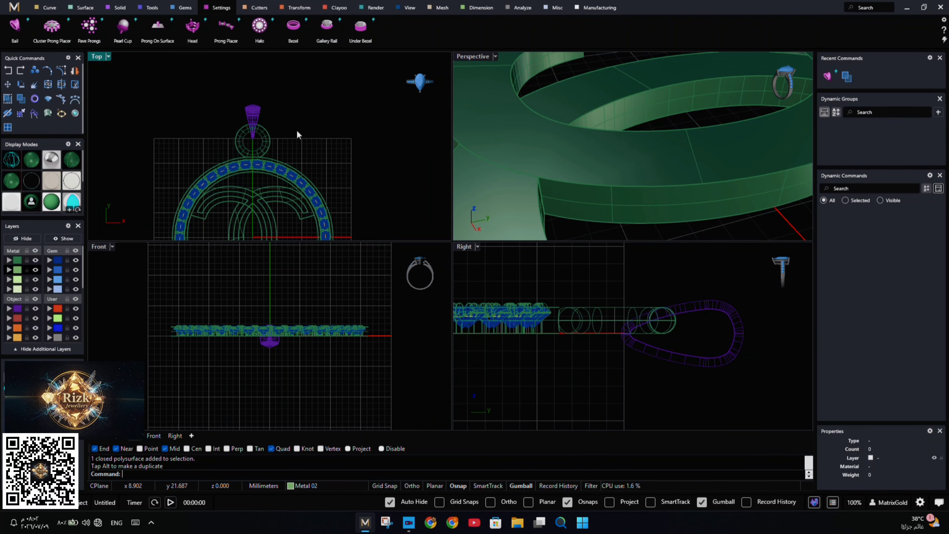
text(4View)
key(Return)
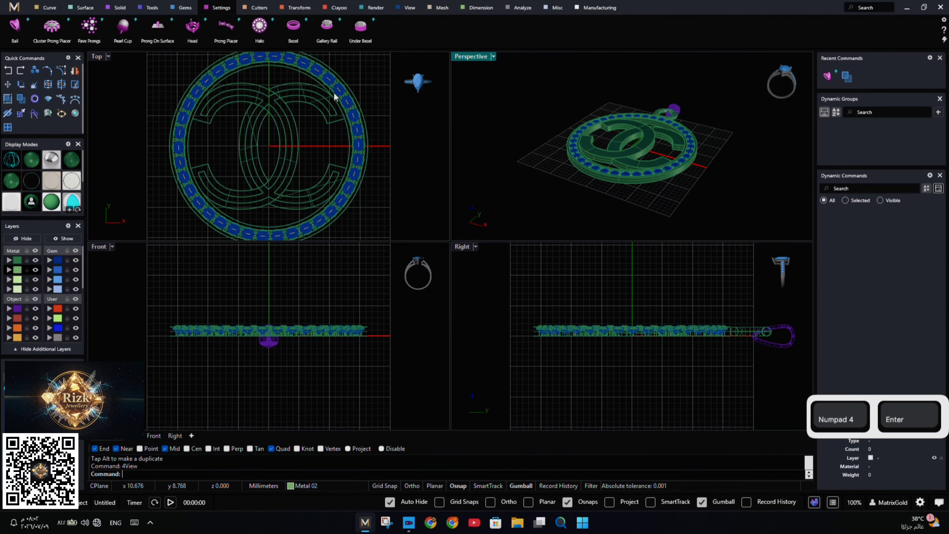
double_click(462, 248)
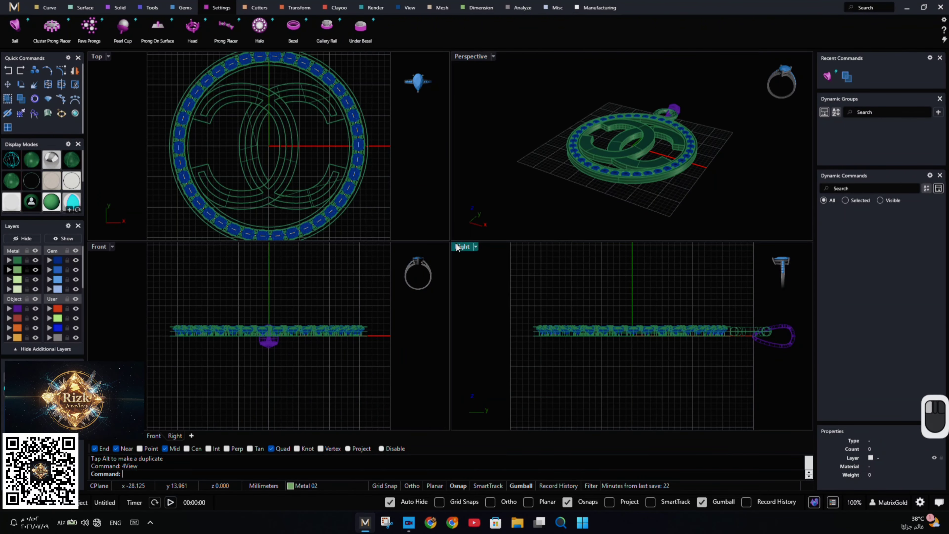
scroll(714, 282, up, 5)
click(577, 280)
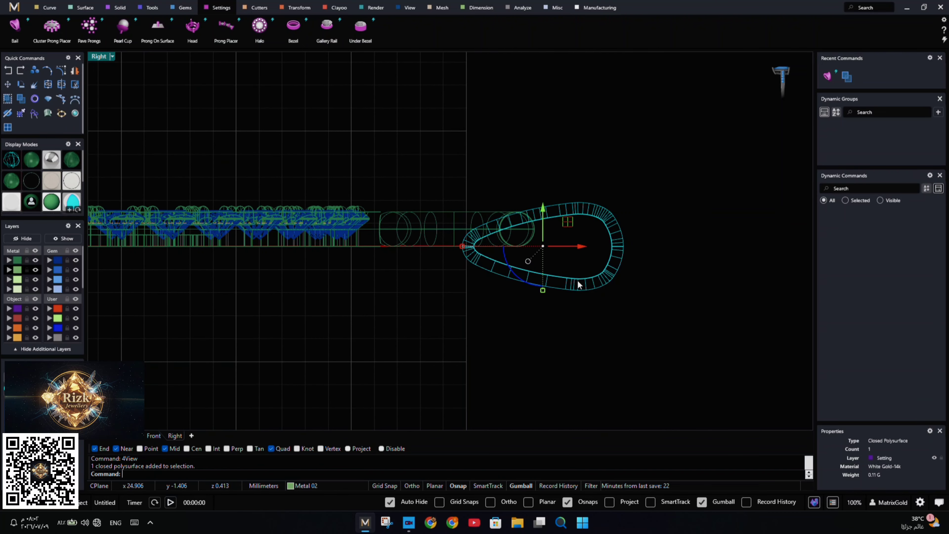
drag(542, 213, 536, 193)
click(448, 162)
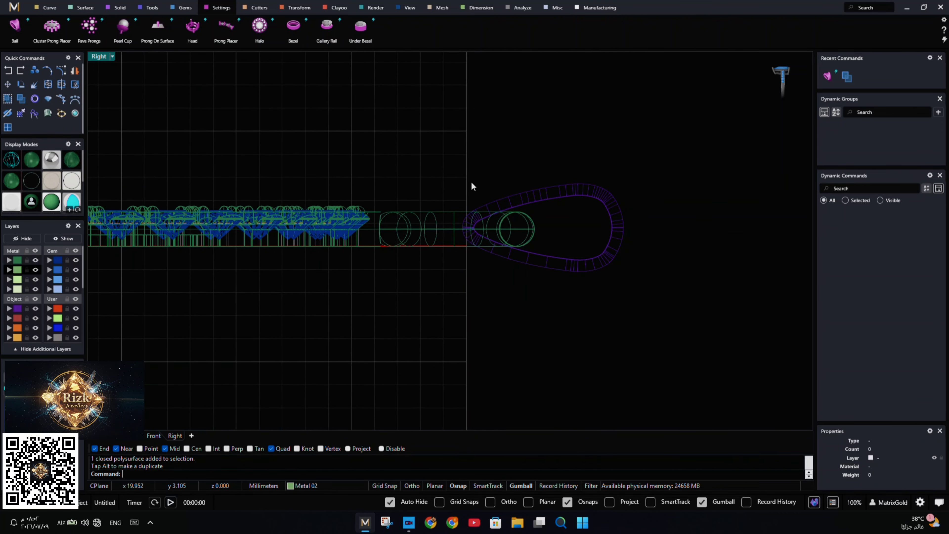
Rotate the whole pendant with its gems and bail about 45 degrees in the Right view
double_click(100, 56)
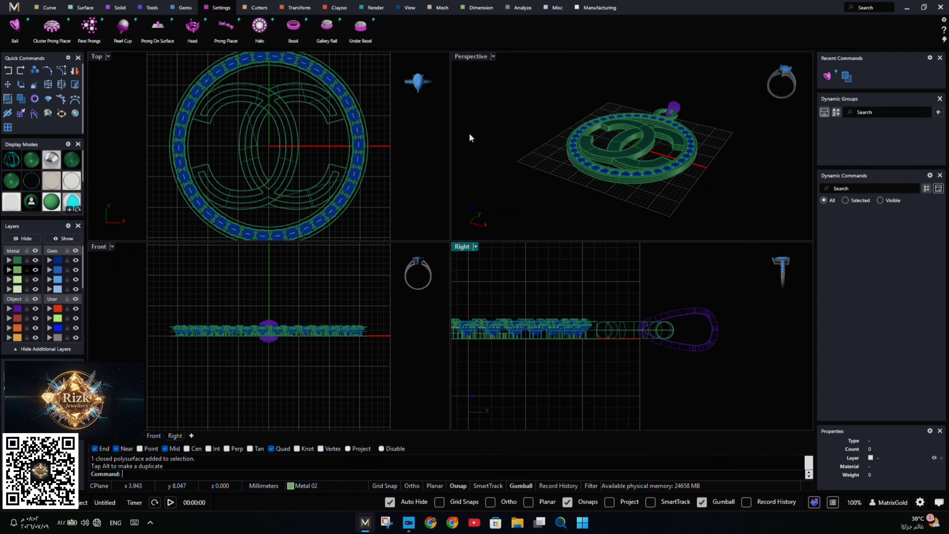
scroll(570, 267, down, 2)
right_drag(548, 284, 635, 305)
scroll(609, 293, down, 4)
scroll(560, 258, down, 1)
drag(706, 292, 473, 363)
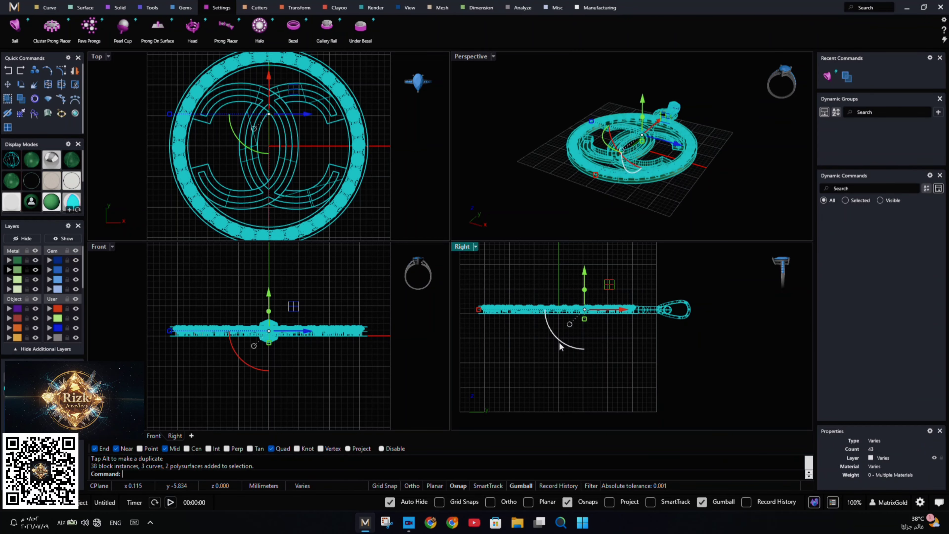
drag(560, 342, 579, 351)
click(579, 351)
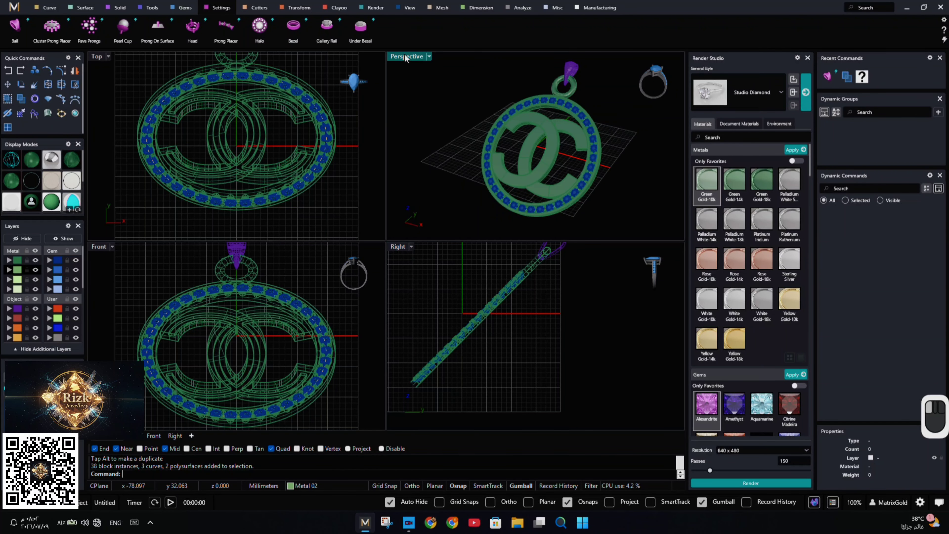
Apply the Rose Gold-18k material to the pendant body and the bail
double_click(404, 55)
click(474, 229)
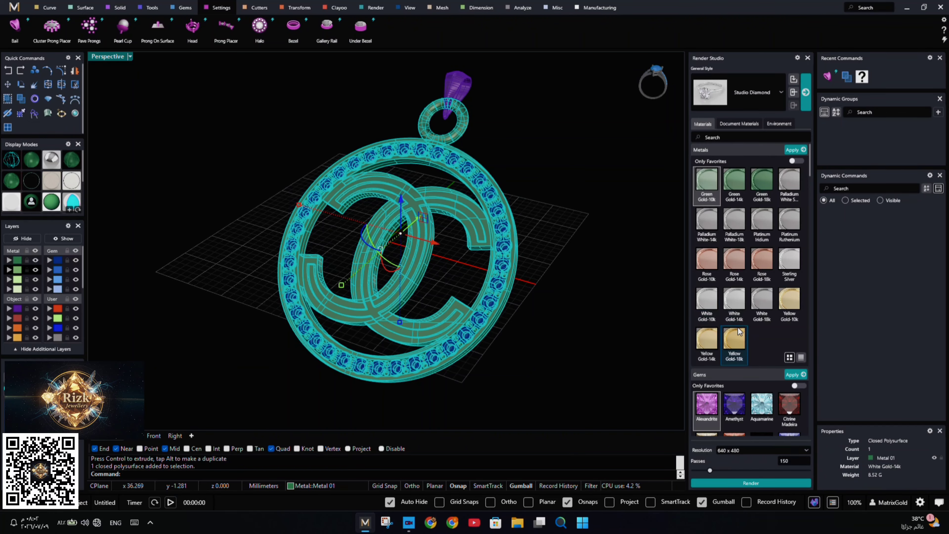
click(762, 262)
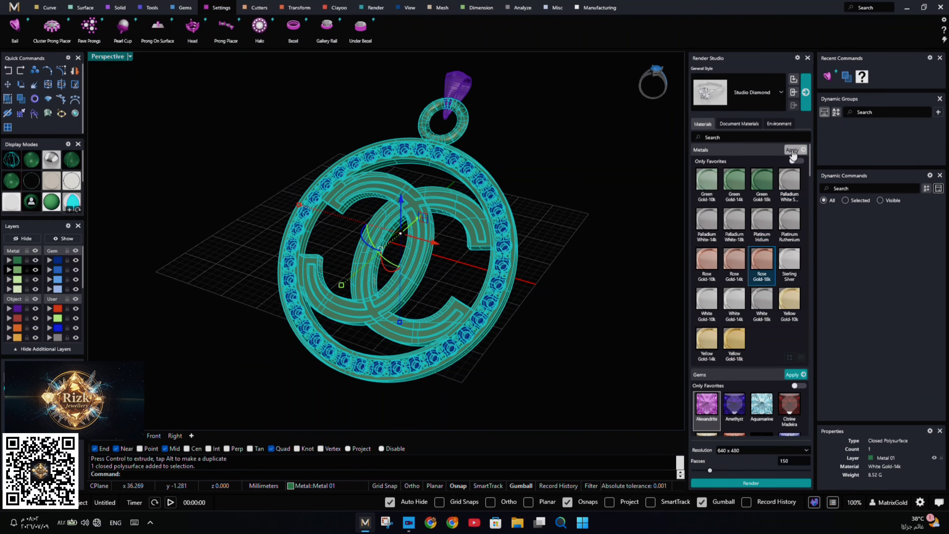
click(456, 91)
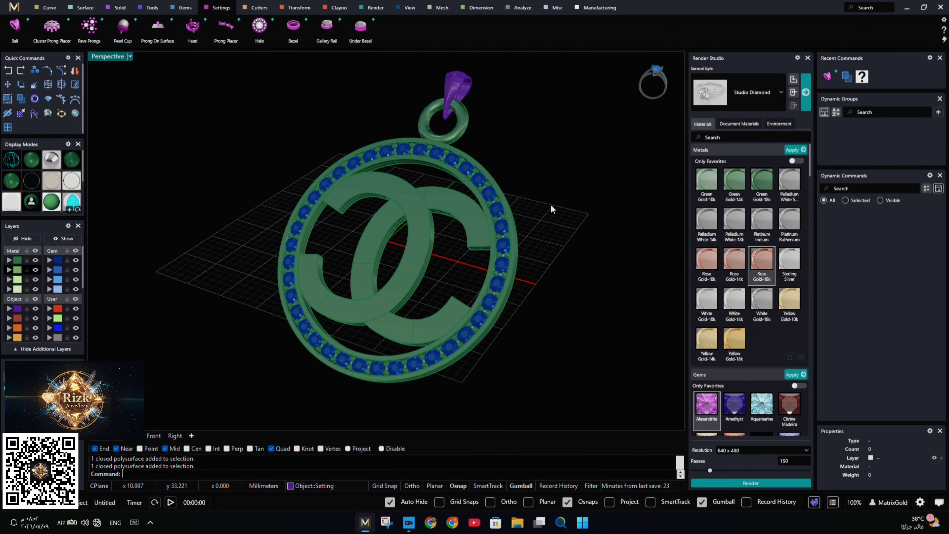
Apply the CZ Pink gem material to all the gems on the Gem 01 layer around the pendant's ring
click(60, 261)
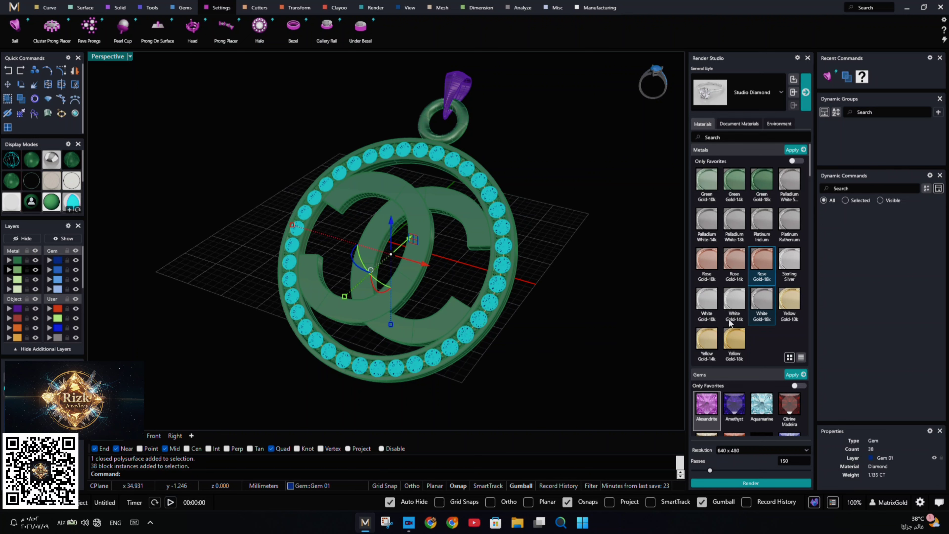
scroll(730, 323, down, 6)
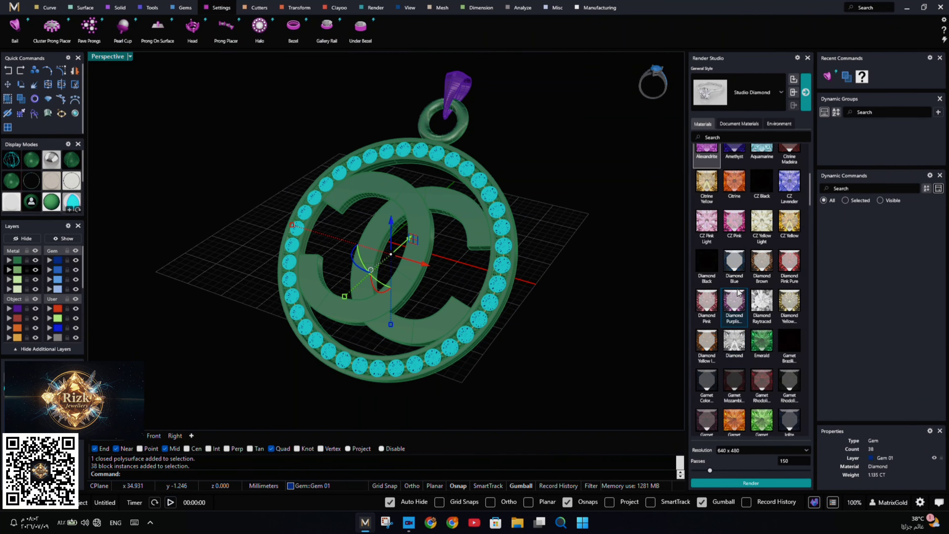
scroll(758, 302, up, 3)
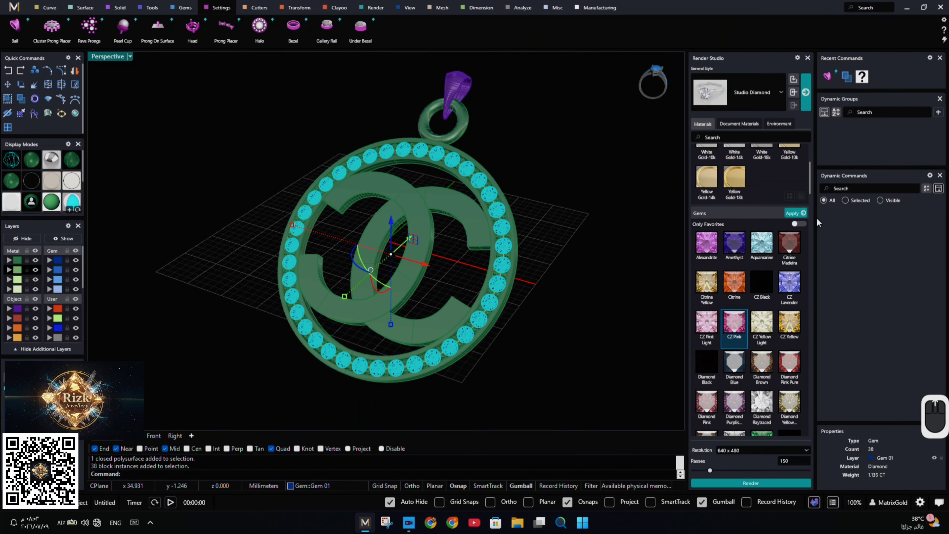
click(550, 197)
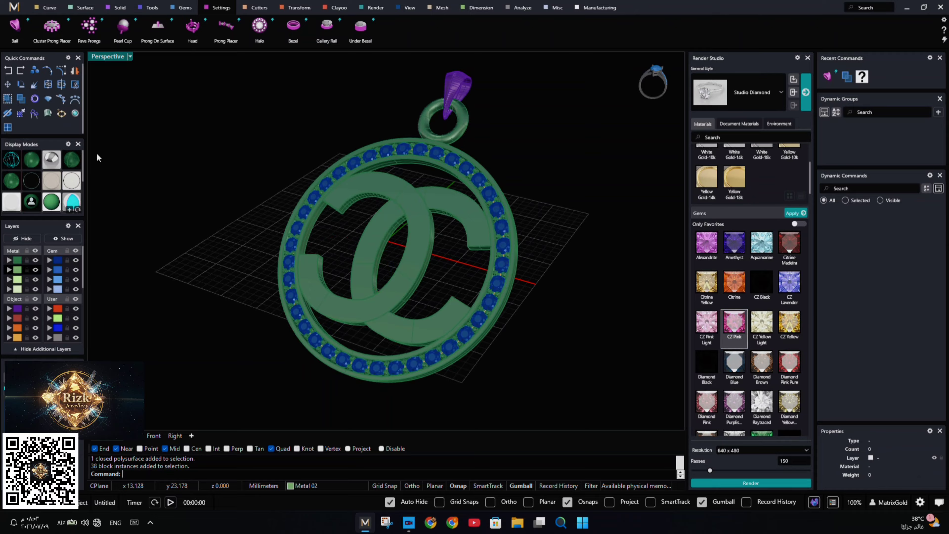
Show the Perspective view in the rendered display mode and close Render Studio, with the pendant viewed from the front
click(51, 161)
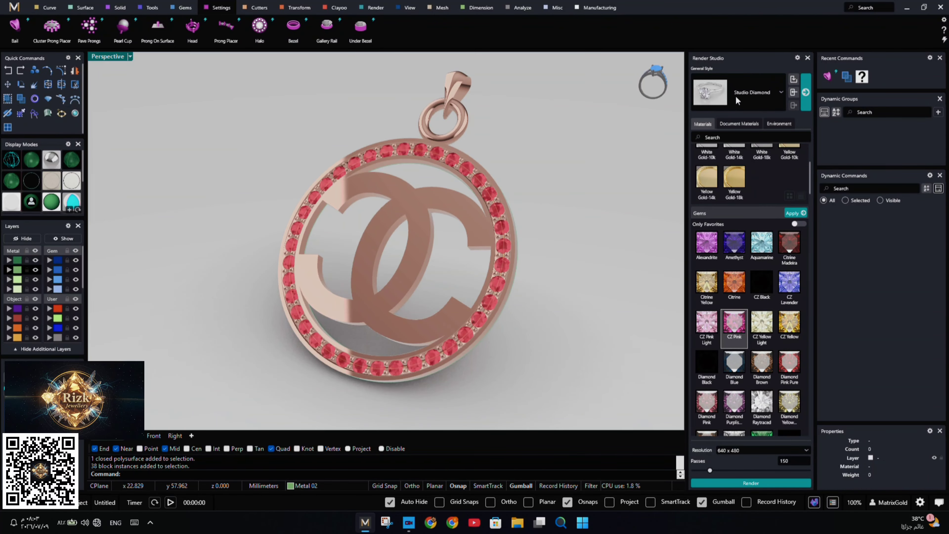
click(807, 60)
right_drag(628, 159, 470, 211)
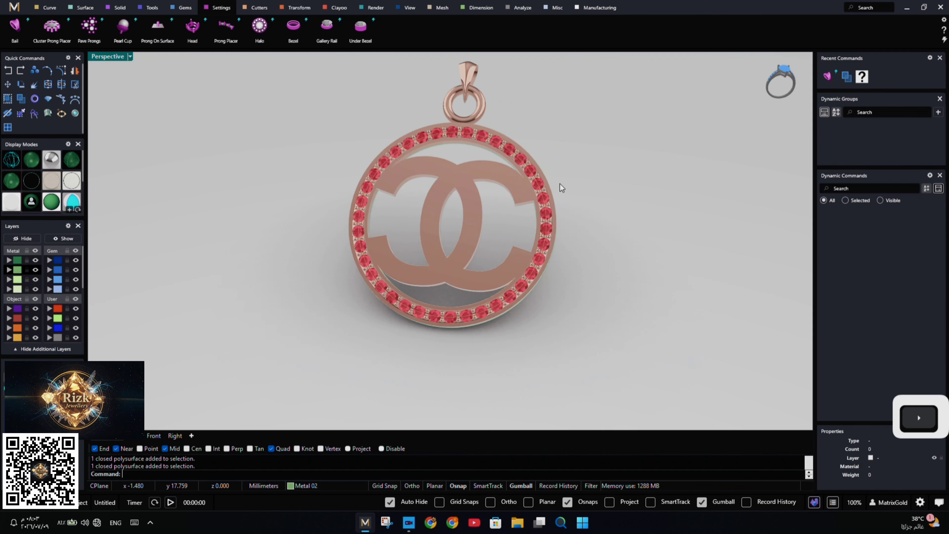